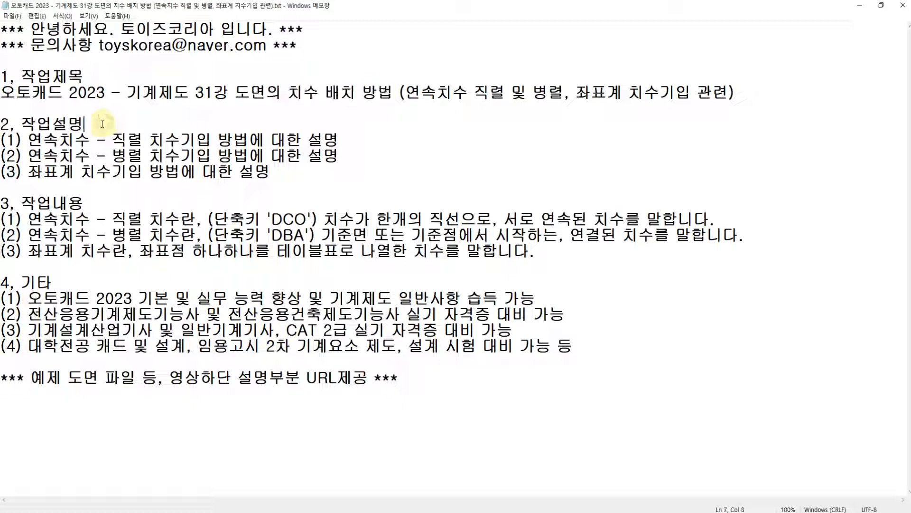
- Review the lesson topics in the notes and the definition of serial continuous dimensions with the DCO command
{"action": "left_click_drag", "start_coordinate": [27, 145], "coordinate": [338, 140]}
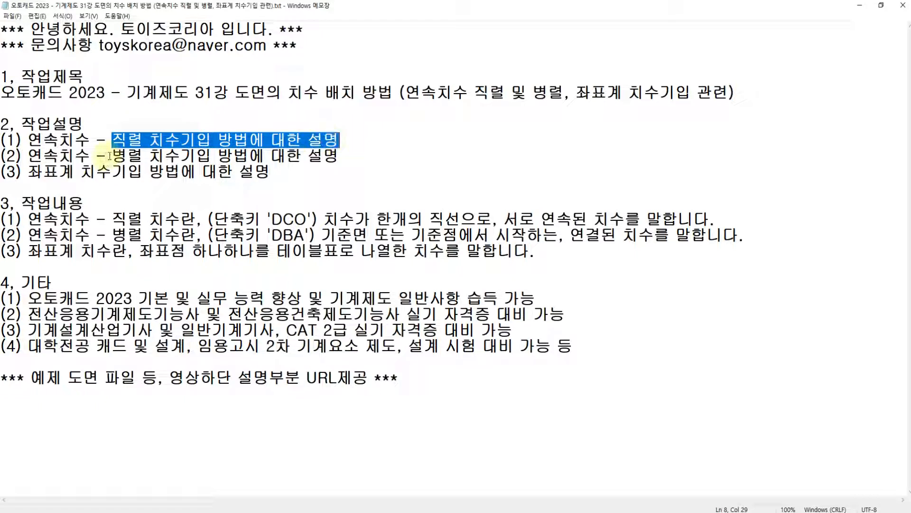
{"action": "left_click_drag", "start_coordinate": [110, 156], "coordinate": [338, 155]}
{"action": "left_click", "coordinate": [75, 172]}
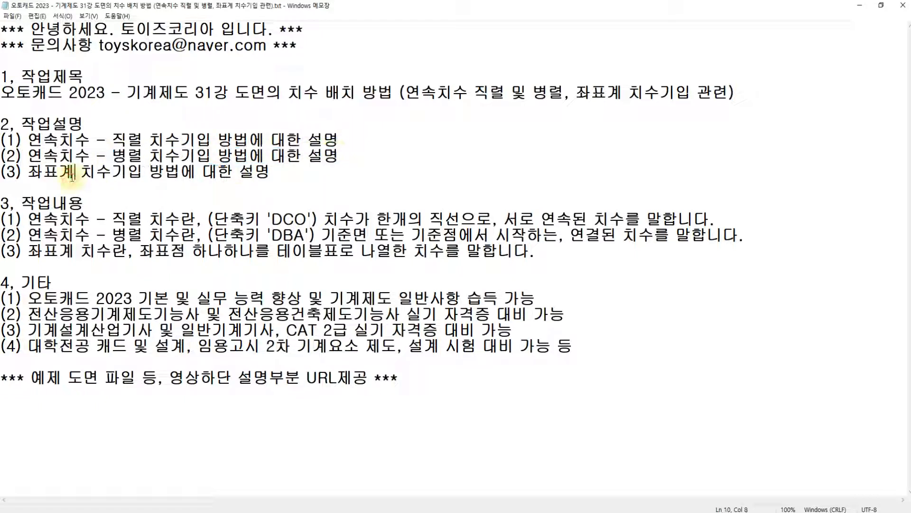
{"action": "left_click", "coordinate": [283, 175]}
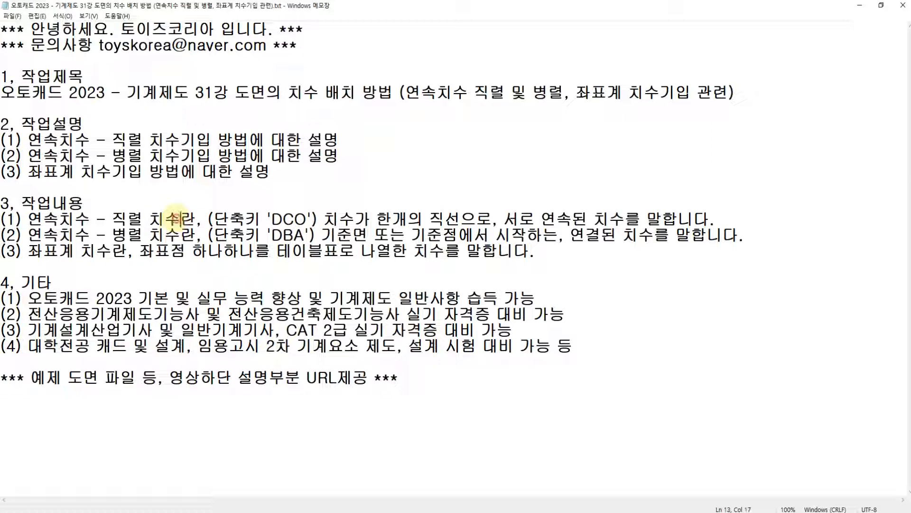
{"action": "left_click_drag", "start_coordinate": [173, 220], "coordinate": [28, 219]}
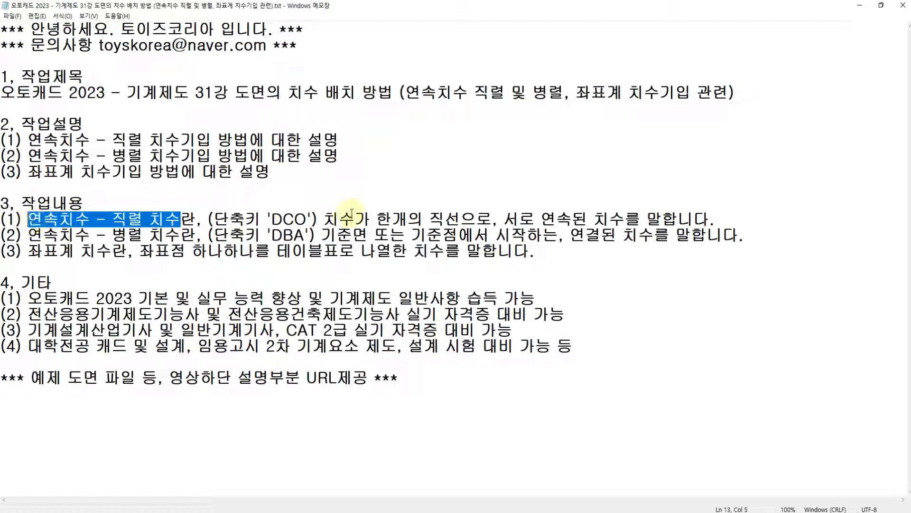
{"action": "left_click_drag", "start_coordinate": [323, 219], "coordinate": [716, 219]}
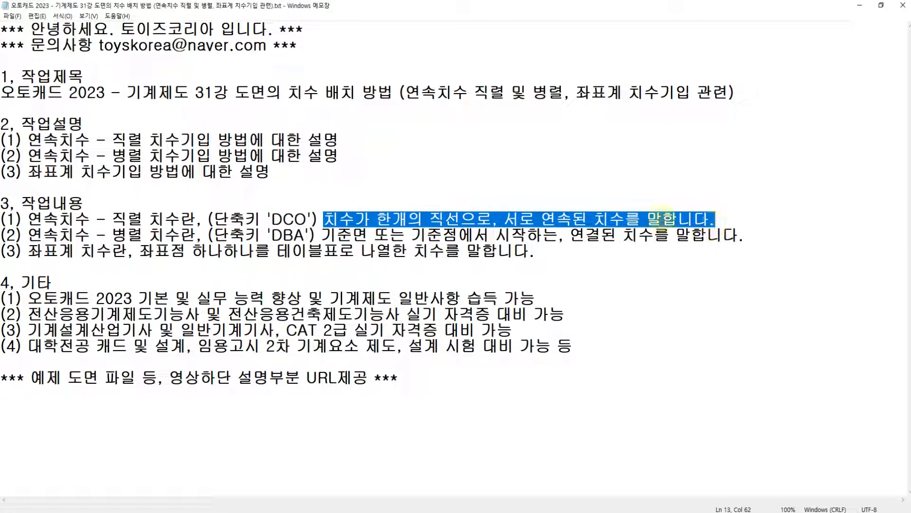
{"action": "left_click", "coordinate": [272, 218]}
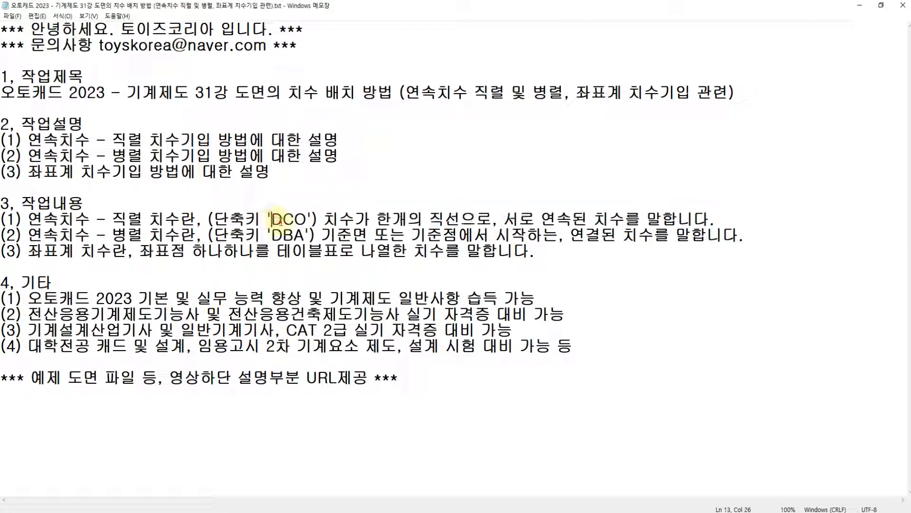
{"action": "left_click", "coordinate": [307, 218]}
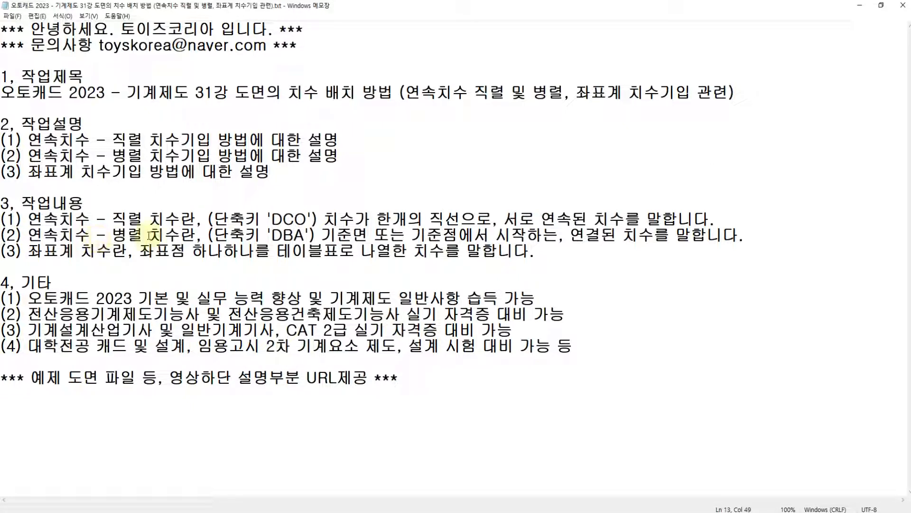
- Read the definition of parallel continuous dimensions in the notes, highlighting the DBA shortcut and its description
{"action": "left_click_drag", "start_coordinate": [321, 235], "coordinate": [716, 238]}
{"action": "left_click", "coordinate": [284, 234]}
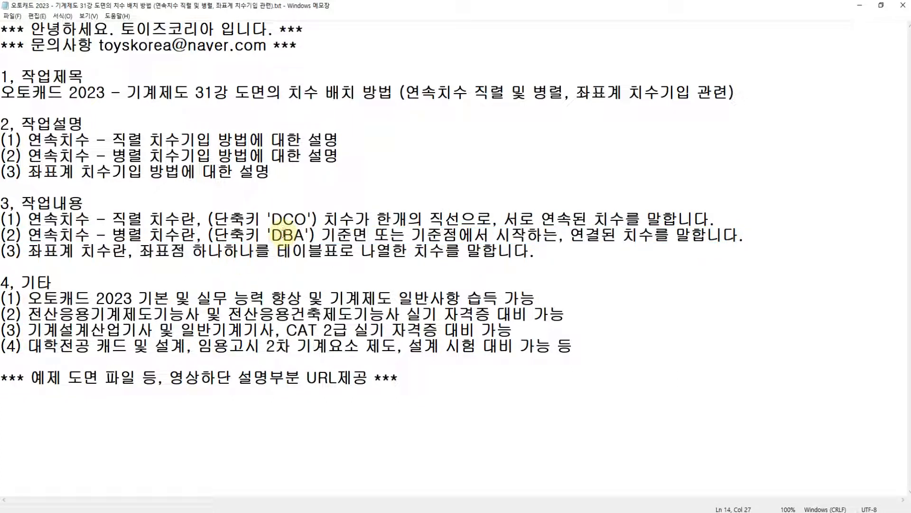
{"action": "left_click", "coordinate": [295, 235]}
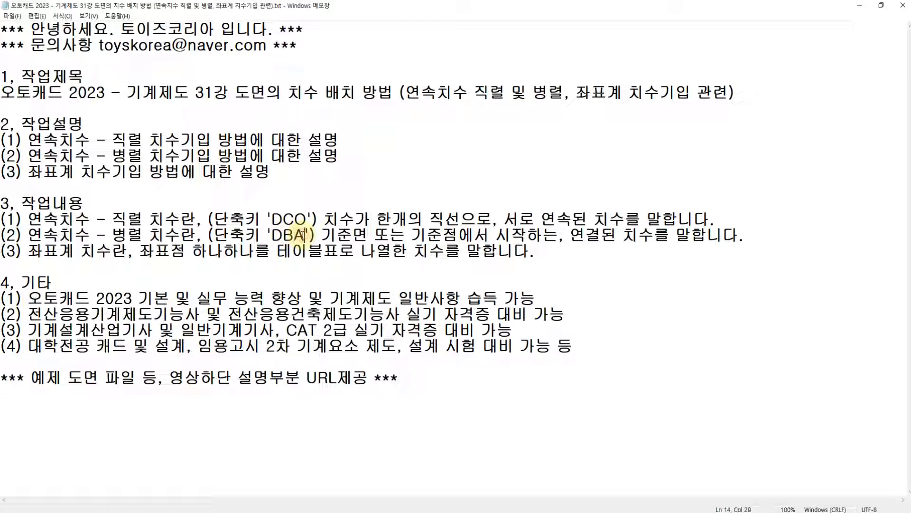
{"action": "left_click", "coordinate": [271, 235]}
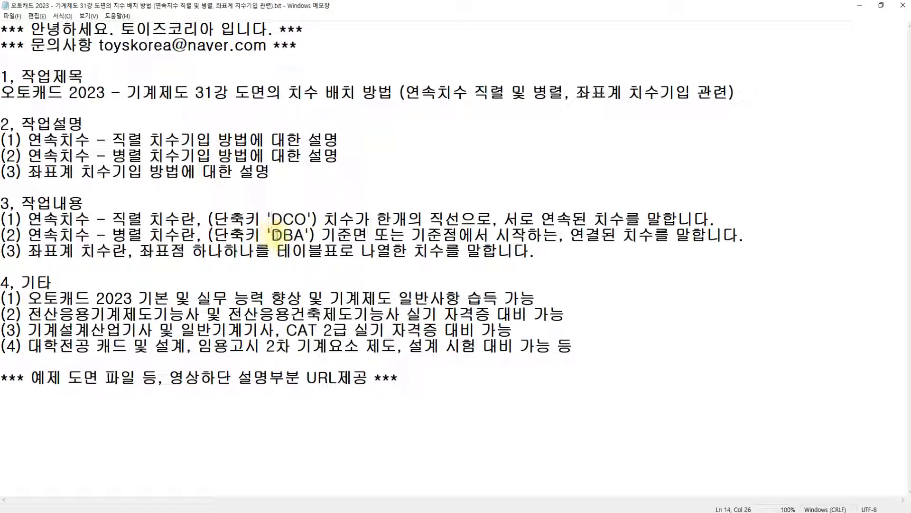
{"action": "left_click_drag", "start_coordinate": [272, 235], "coordinate": [293, 235]}
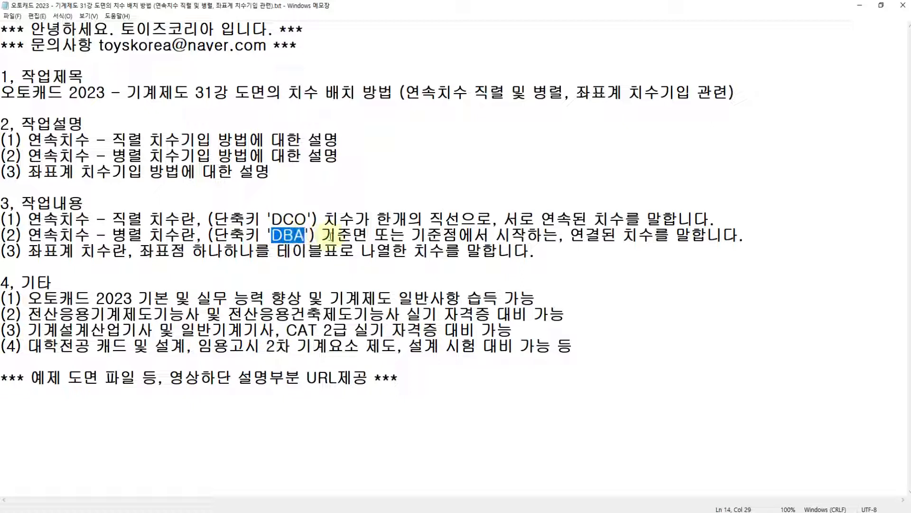
{"action": "left_click", "coordinate": [335, 234]}
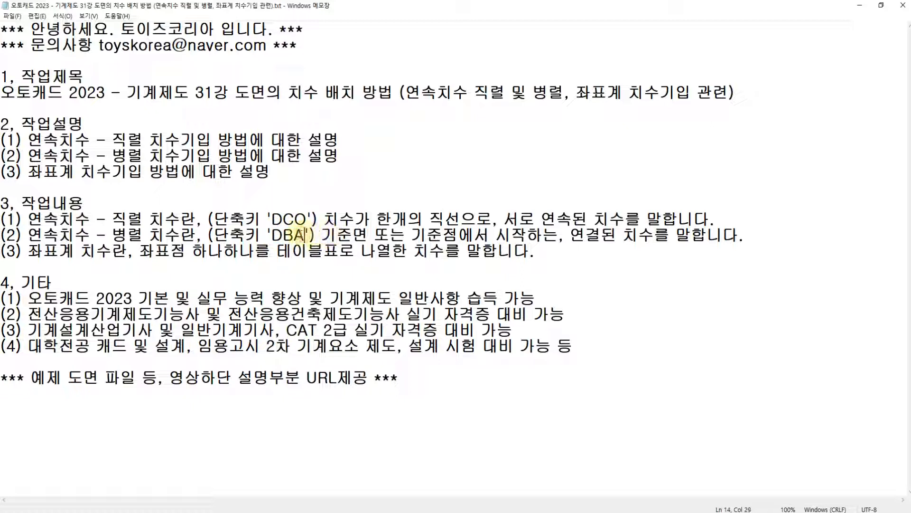
{"action": "left_click_drag", "start_coordinate": [305, 234], "coordinate": [271, 234]}
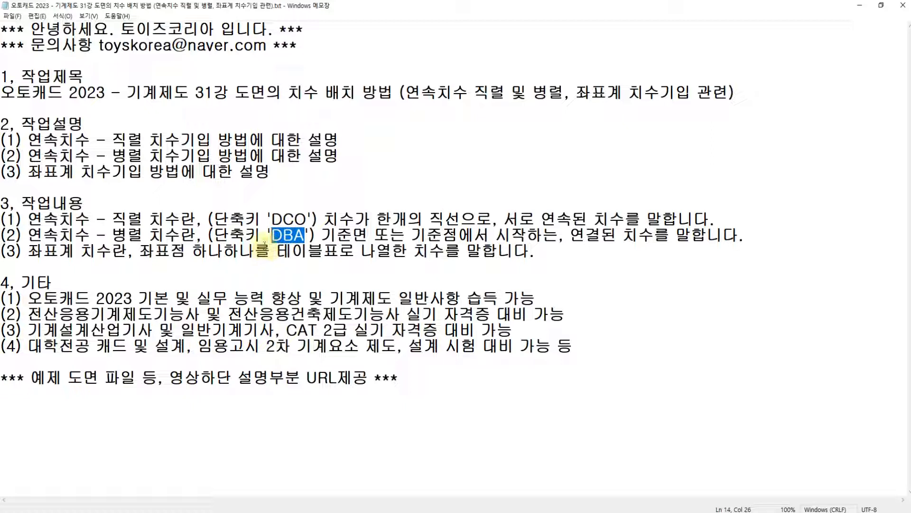
- Read the notes' definition of coordinate dimensions listed in a table, then return to the 작업설명 heading
{"action": "left_click", "coordinate": [80, 251]}
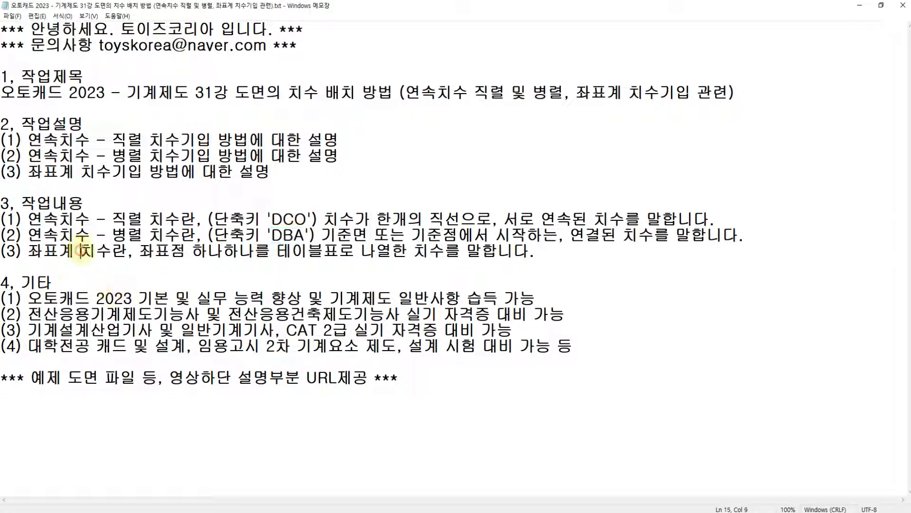
{"action": "left_click", "coordinate": [142, 253]}
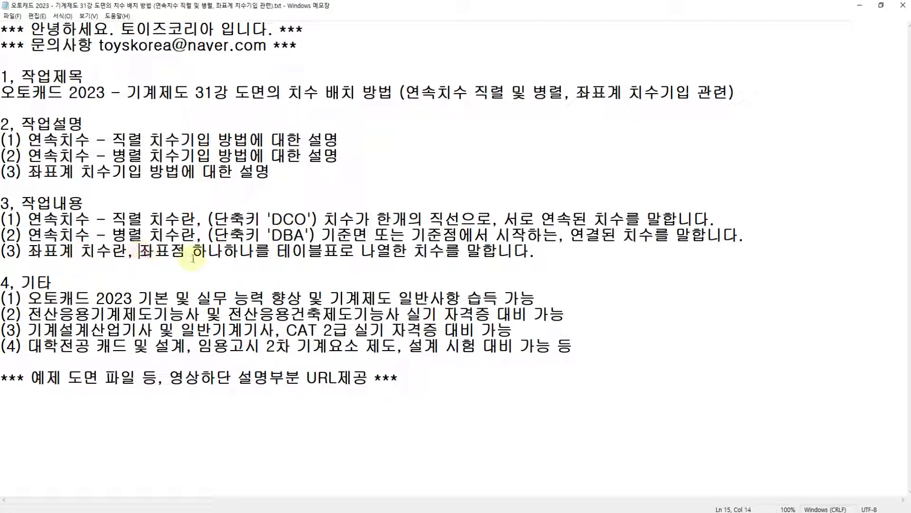
{"action": "left_click", "coordinate": [192, 252]}
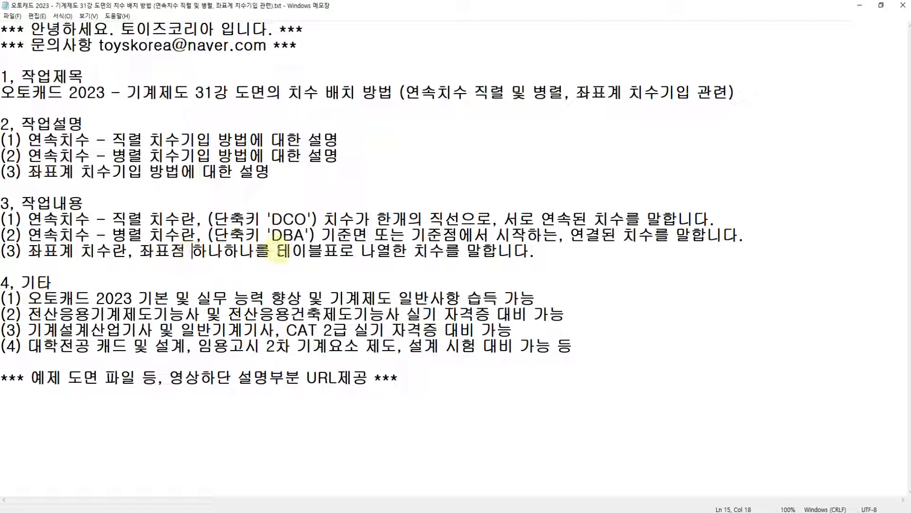
{"action": "left_click", "coordinate": [362, 250]}
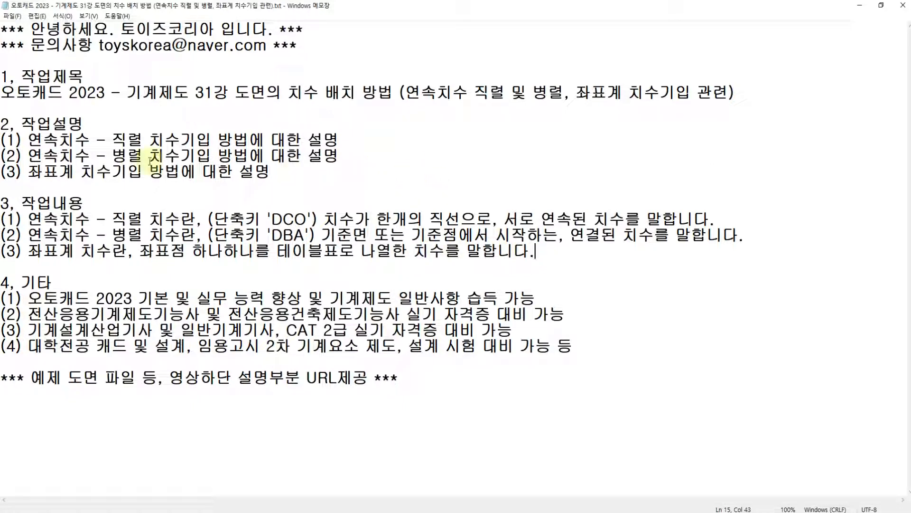
{"action": "left_click", "coordinate": [85, 128]}
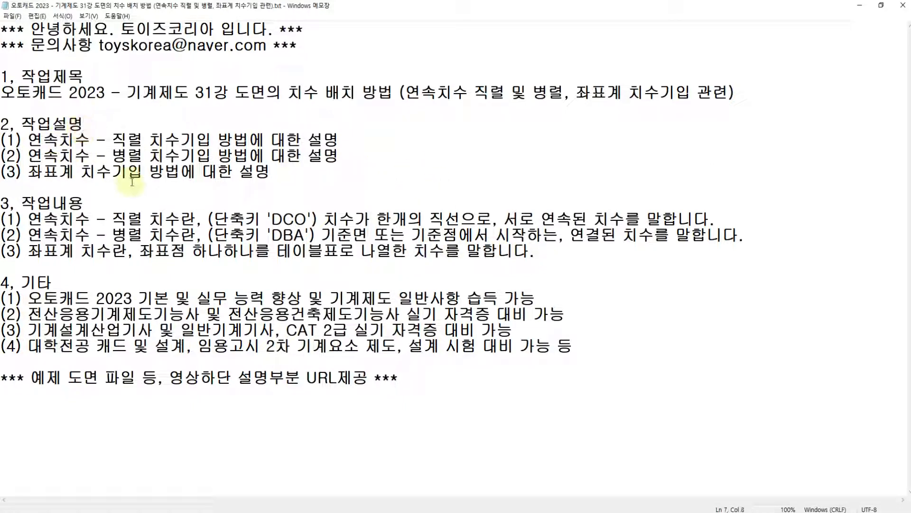
- Switch to the AutoCAD drawing, clear the selection and examine the dimension chain above the drilled bar
{"action": "key", "text": "alt+Tab"}
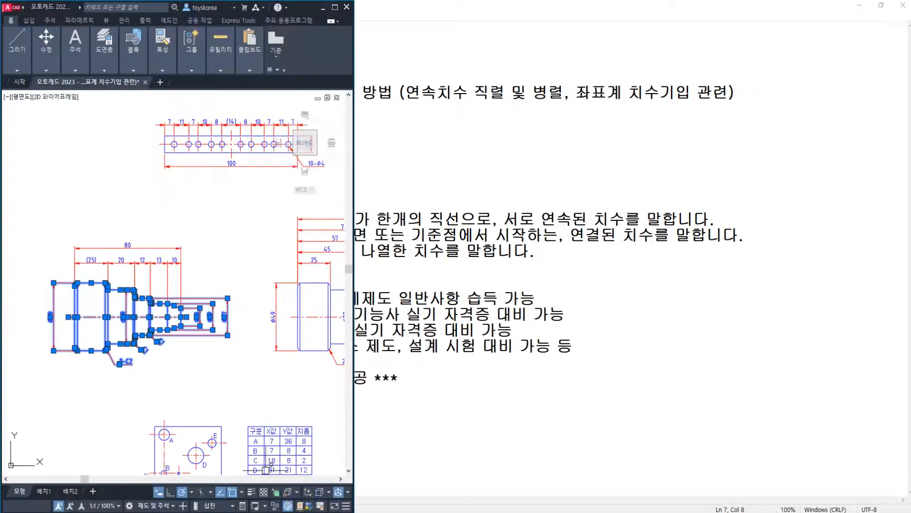
{"action": "mouse_move", "coordinate": [204, 339]}
{"action": "middle_mouse_down"}
{"action": "mouse_move", "coordinate": [134, 304]}
{"action": "mouse_move", "coordinate": [146, 290]}
{"action": "mouse_move", "coordinate": [151, 338]}
{"action": "middle_mouse_up"}
{"action": "key", "text": "Escape"}
{"action": "mouse_move", "coordinate": [165, 157]}
{"action": "middle_mouse_down"}
{"action": "mouse_move", "coordinate": [172, 166]}
{"action": "mouse_move", "coordinate": [158, 203]}
{"action": "mouse_move", "coordinate": [189, 251]}
{"action": "mouse_move", "coordinate": [217, 256]}
{"action": "mouse_move", "coordinate": [142, 254]}
{"action": "mouse_move", "coordinate": [198, 259]}
{"action": "middle_mouse_up"}
{"action": "scroll", "coordinate": [188, 163], "scroll_direction": "up", "scroll_amount": 4}
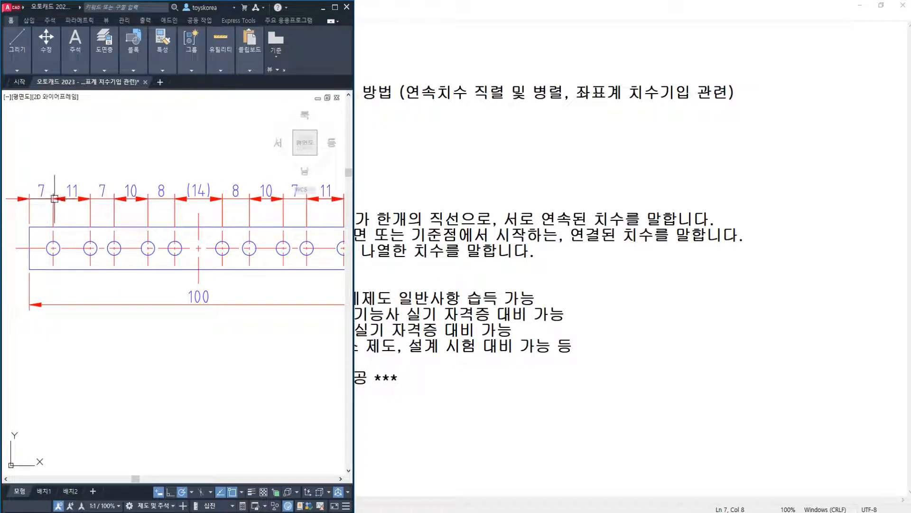
- Mark up the bar's serial dimensions with the screen pen, circling the 8 and (14) and handwriting a label, then clear the markings
{"action": "key", "text": "ctrl+2"}
{"action": "mouse_move", "coordinate": [43, 207]}
{"action": "left_mouse_down"}
{"action": "mouse_move", "coordinate": [38, 184]}
{"action": "mouse_move", "coordinate": [49, 211]}
{"action": "mouse_move", "coordinate": [75, 198]}
{"action": "mouse_move", "coordinate": [71, 205]}
{"action": "mouse_move", "coordinate": [96, 209]}
{"action": "mouse_move", "coordinate": [217, 209]}
{"action": "left_mouse_up"}
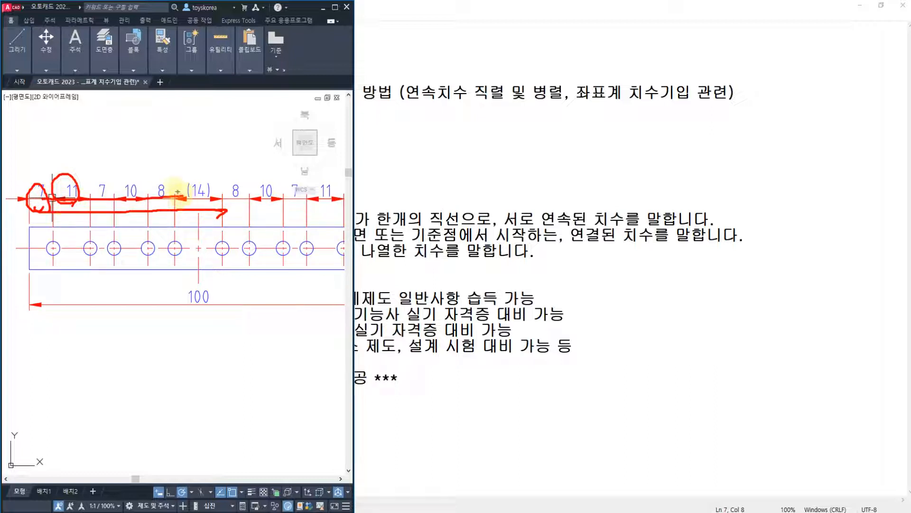
{"action": "mouse_move", "coordinate": [173, 203]}
{"action": "left_mouse_down"}
{"action": "mouse_move", "coordinate": [146, 184]}
{"action": "mouse_move", "coordinate": [172, 203]}
{"action": "left_mouse_up"}
{"action": "mouse_move", "coordinate": [149, 129]}
{"action": "left_mouse_down"}
{"action": "mouse_move", "coordinate": [159, 152]}
{"action": "mouse_move", "coordinate": [178, 148]}
{"action": "left_mouse_up"}
{"action": "mouse_move", "coordinate": [189, 118]}
{"action": "left_mouse_down"}
{"action": "mouse_move", "coordinate": [189, 161]}
{"action": "mouse_move", "coordinate": [205, 177]}
{"action": "mouse_move", "coordinate": [266, 131]}
{"action": "mouse_move", "coordinate": [268, 161]}
{"action": "left_mouse_up"}
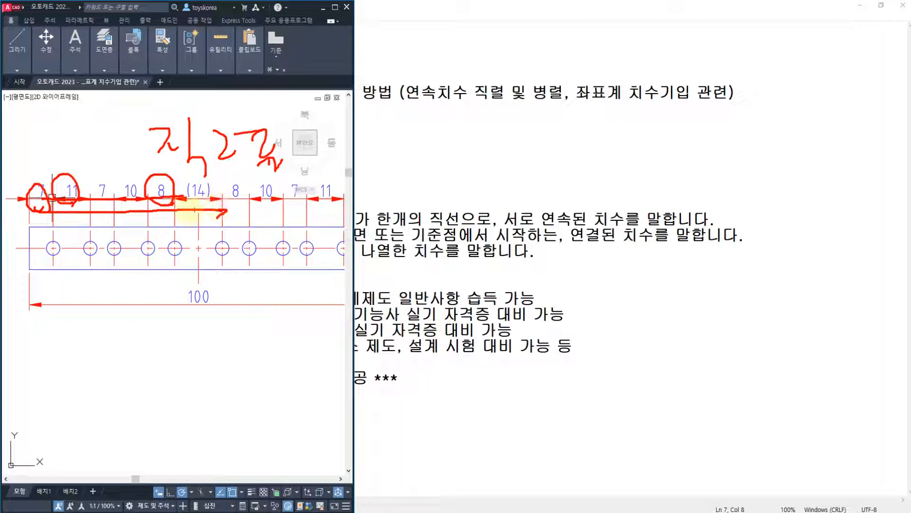
{"action": "left_click_drag", "start_coordinate": [199, 205], "coordinate": [178, 183]}
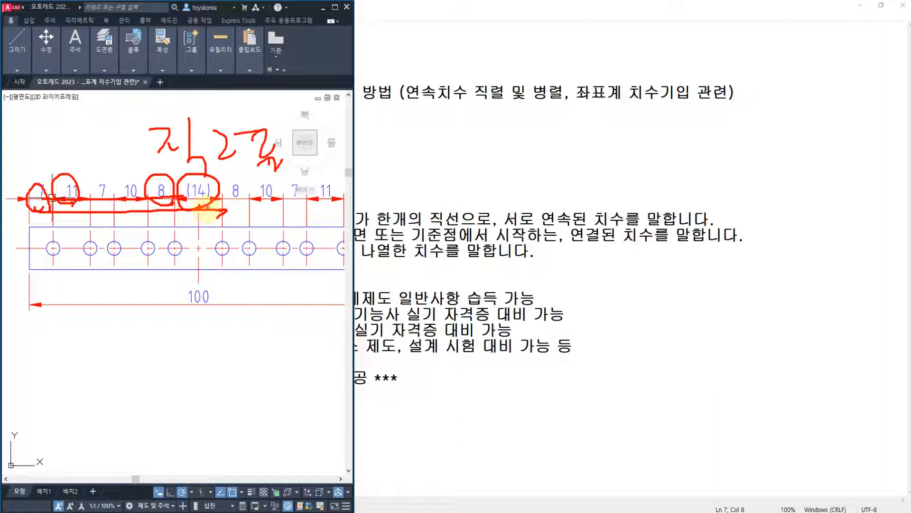
{"action": "key", "text": "Escape"}
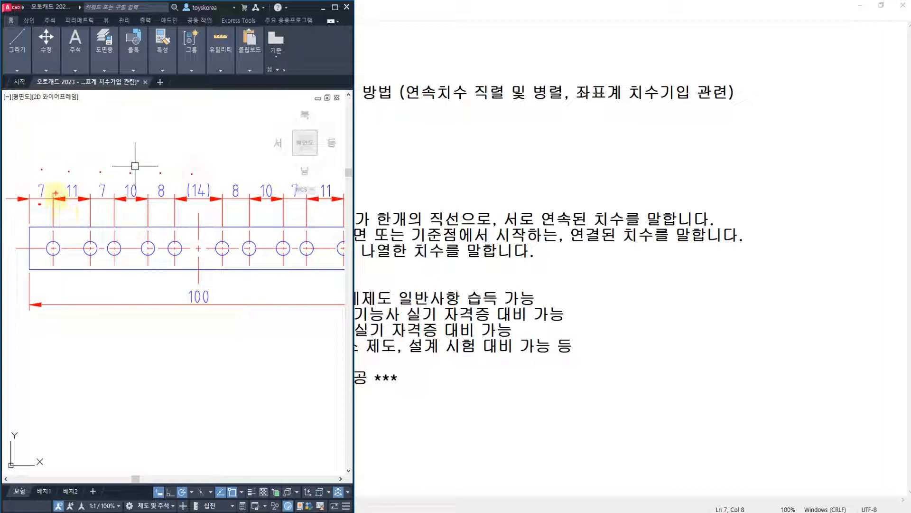
- Mark the bar's first extension lines with the screen pen, add handwritten notes, and underline "서로 연속된" in the notes
{"action": "left_click_drag", "start_coordinate": [28, 192], "coordinate": [29, 217]}
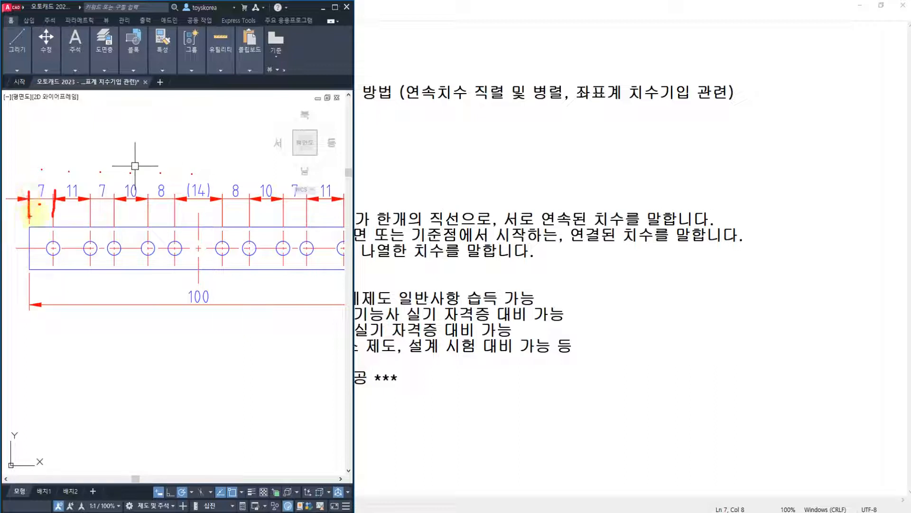
{"action": "left_click_drag", "start_coordinate": [52, 189], "coordinate": [50, 220]}
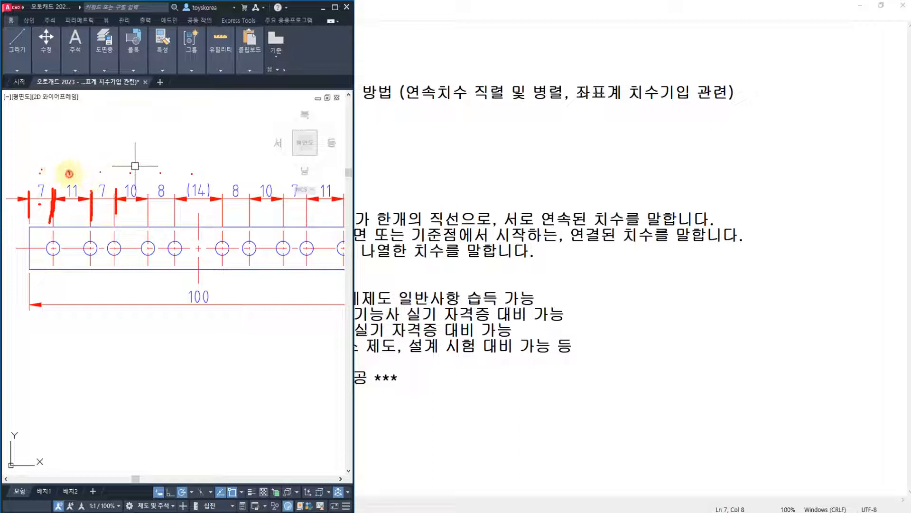
{"action": "left_click_drag", "start_coordinate": [72, 130], "coordinate": [86, 128]}
{"action": "mouse_move", "coordinate": [84, 130]}
{"action": "left_mouse_down"}
{"action": "mouse_move", "coordinate": [77, 149]}
{"action": "mouse_move", "coordinate": [92, 148]}
{"action": "left_mouse_up"}
{"action": "mouse_move", "coordinate": [93, 124]}
{"action": "left_mouse_down"}
{"action": "mouse_move", "coordinate": [94, 147]}
{"action": "mouse_move", "coordinate": [111, 154]}
{"action": "left_mouse_up"}
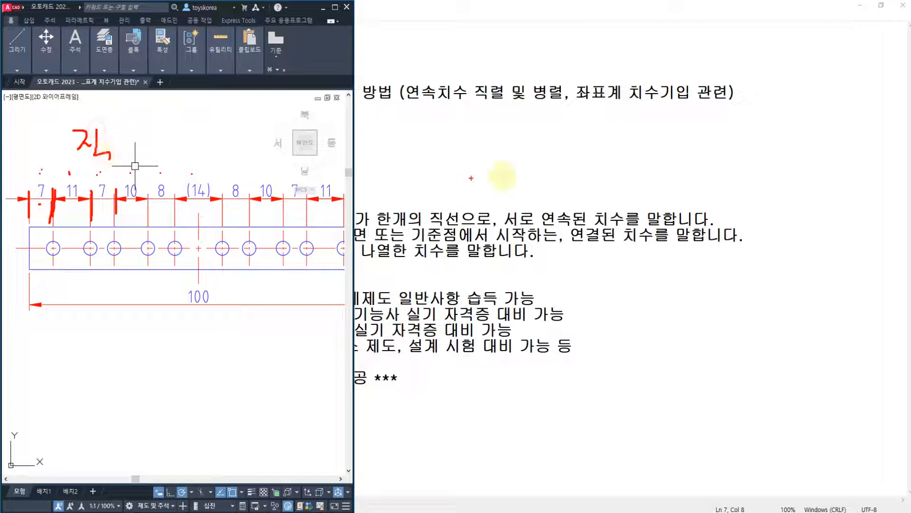
{"action": "mouse_move", "coordinate": [504, 213]}
{"action": "left_mouse_down"}
{"action": "mouse_move", "coordinate": [602, 218]}
{"action": "mouse_move", "coordinate": [615, 189]}
{"action": "left_mouse_up"}
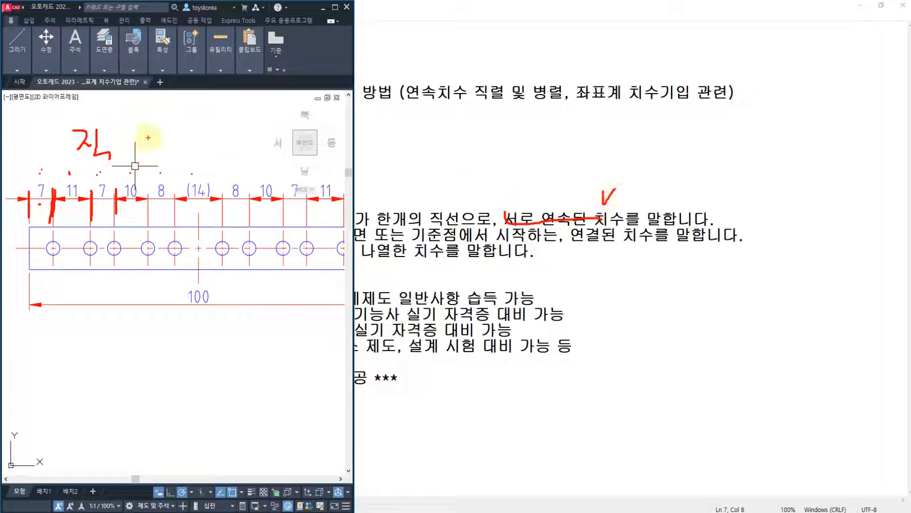
{"action": "left_click_drag", "start_coordinate": [189, 147], "coordinate": [206, 154]}
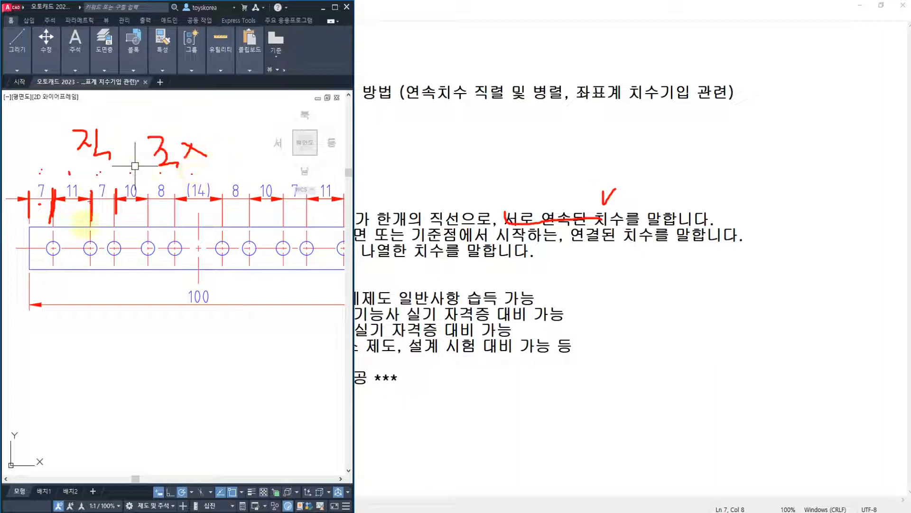
{"action": "key", "text": "Escape"}
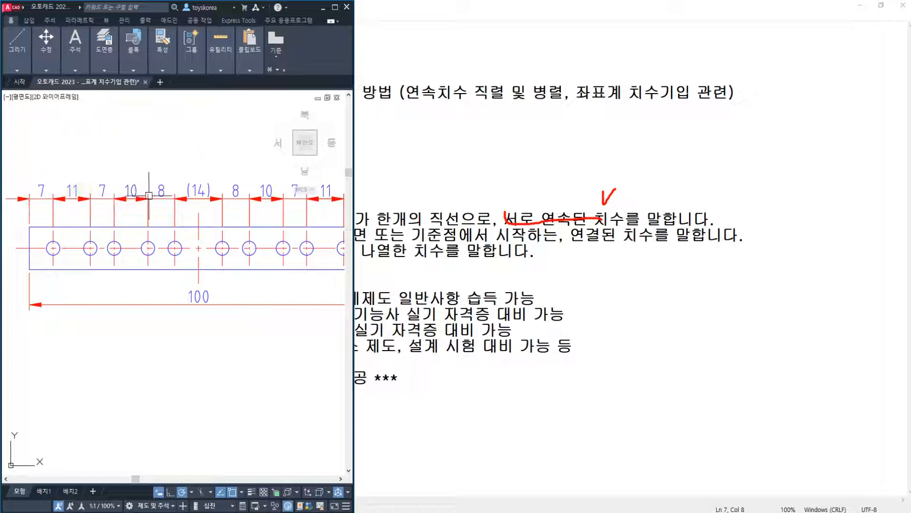
- Examine the overall length dimension and the serial dimension chain above the first stepped shaft, leaving nothing selected
{"action": "middle_click_drag", "start_coordinate": [125, 311], "coordinate": [236, 221]}
{"action": "scroll", "coordinate": [236, 221], "scroll_direction": "down", "scroll_amount": 5}
{"action": "middle_click_drag", "start_coordinate": [171, 332], "coordinate": [184, 295]}
{"action": "scroll", "coordinate": [183, 296], "scroll_direction": "up", "scroll_amount": 4}
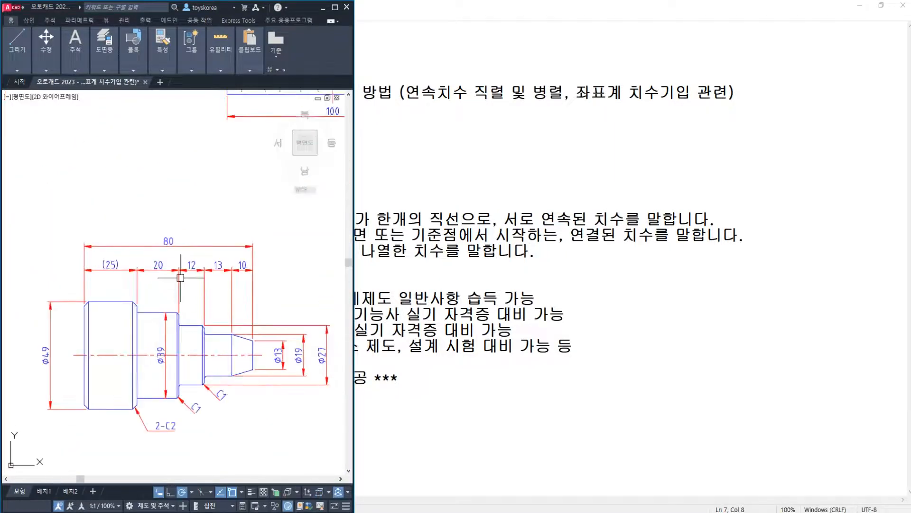
{"action": "left_click", "coordinate": [166, 227]}
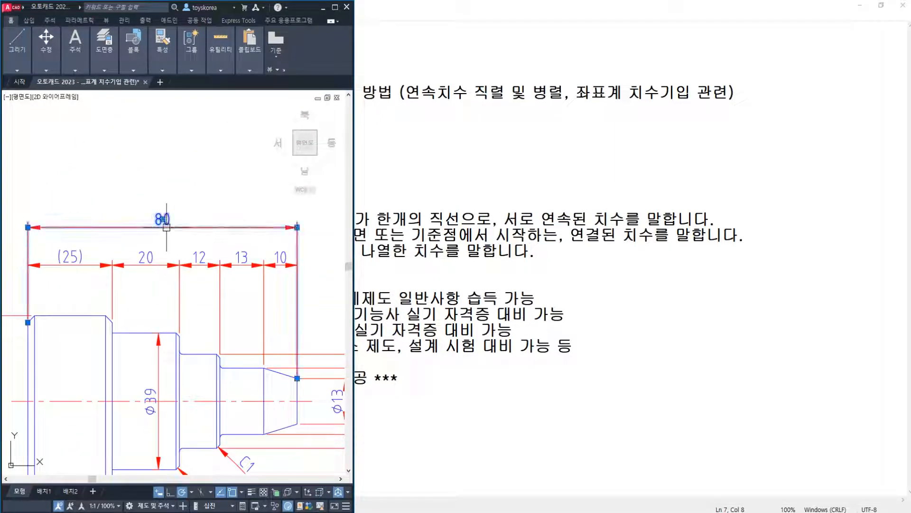
{"action": "left_click", "coordinate": [281, 293]}
{"action": "left_click", "coordinate": [84, 264]}
{"action": "key", "text": "Escape"}
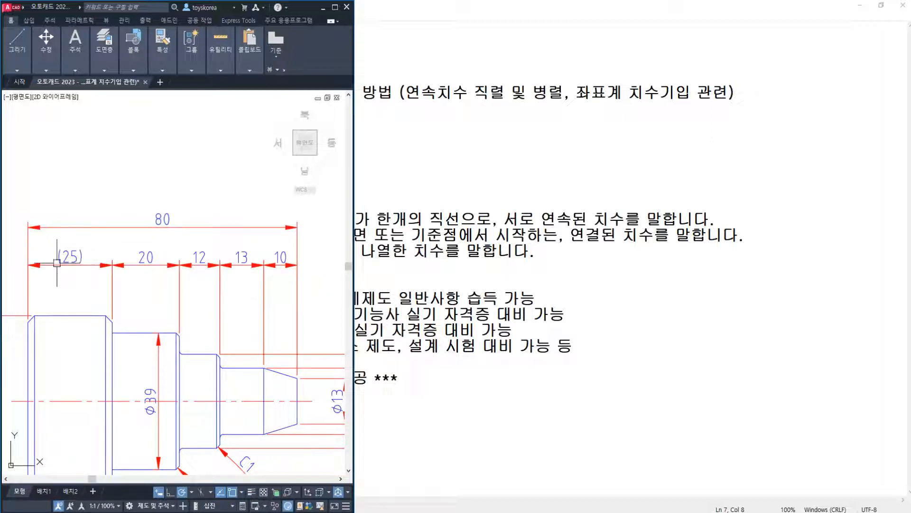
{"action": "left_click", "coordinate": [15, 239]}
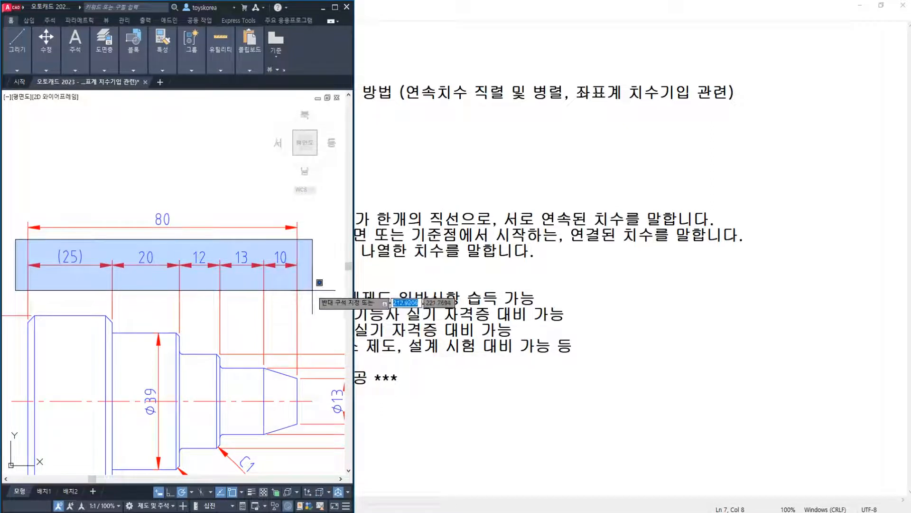
{"action": "key", "text": "Escape"}
- Examine the parallel dimensions above the second stepped shaft and compare them with the drilled bar and the first shaft's serial chain
{"action": "scroll", "coordinate": [223, 261], "scroll_direction": "down", "scroll_amount": 2}
{"action": "middle_click_drag", "start_coordinate": [230, 265], "coordinate": [143, 347]}
{"action": "mouse_move", "coordinate": [214, 296]}
{"action": "middle_mouse_down"}
{"action": "mouse_move", "coordinate": [18, 264]}
{"action": "mouse_move", "coordinate": [141, 293]}
{"action": "mouse_move", "coordinate": [146, 311]}
{"action": "middle_mouse_up"}
{"action": "scroll", "coordinate": [144, 290], "scroll_direction": "up", "scroll_amount": 1}
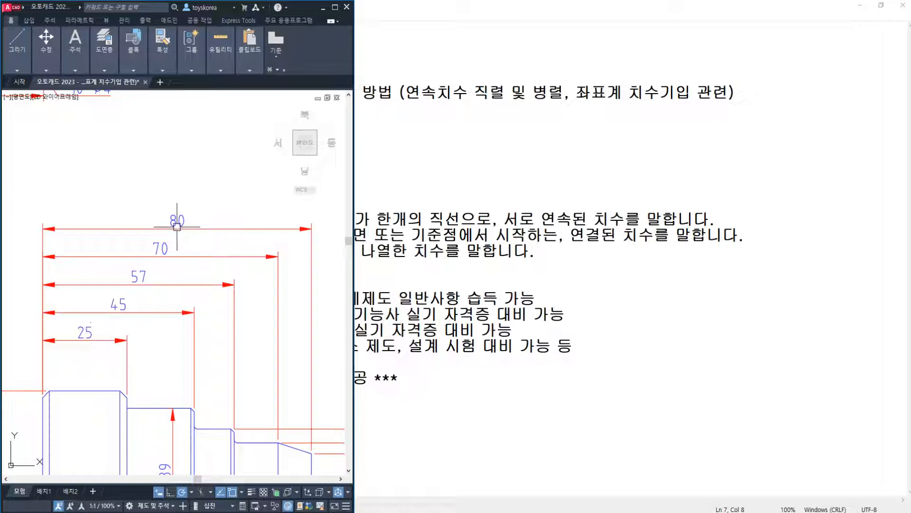
{"action": "scroll", "coordinate": [176, 231], "scroll_direction": "down", "scroll_amount": 2}
{"action": "middle_click_drag", "start_coordinate": [93, 212], "coordinate": [223, 248]}
{"action": "middle_click_drag", "start_coordinate": [113, 145], "coordinate": [118, 182]}
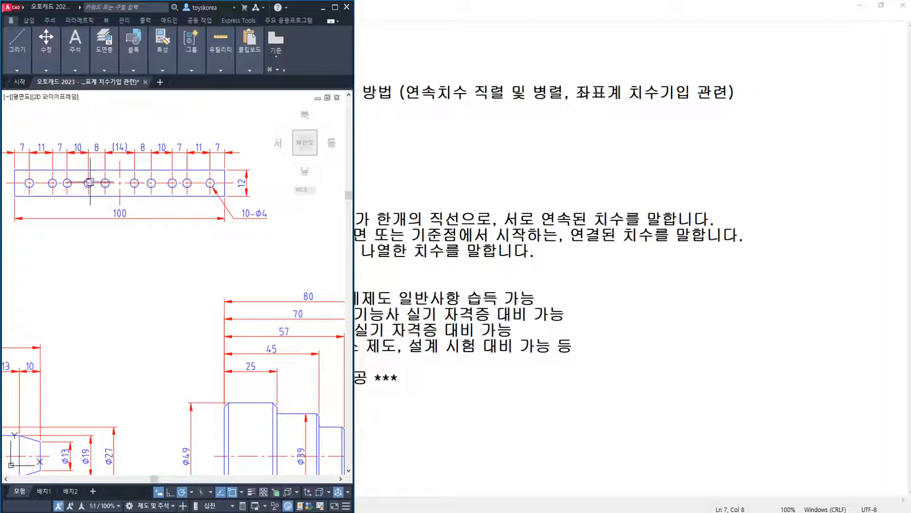
{"action": "middle_click_drag", "start_coordinate": [170, 313], "coordinate": [70, 289]}
{"action": "scroll", "coordinate": [212, 342], "scroll_direction": "up", "scroll_amount": 1}
{"action": "middle_click_drag", "start_coordinate": [212, 341], "coordinate": [248, 344]}
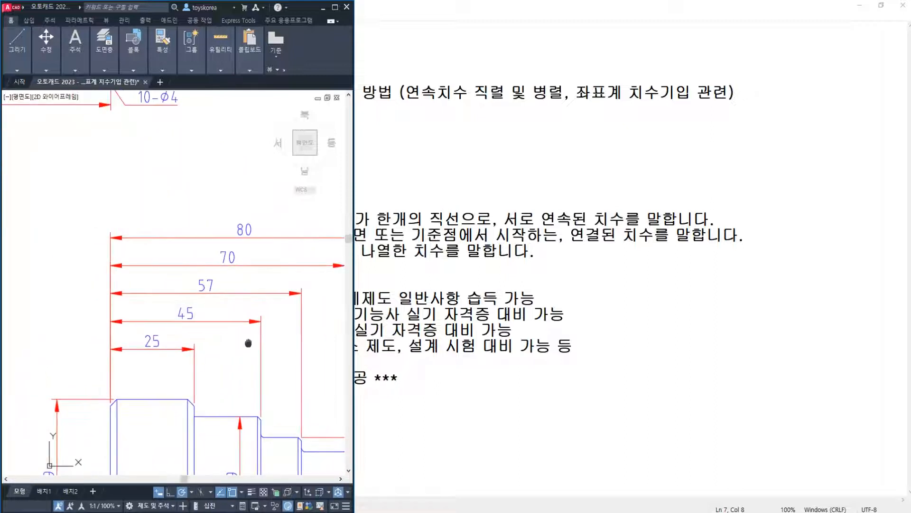
{"action": "scroll", "coordinate": [238, 334], "scroll_direction": "down", "scroll_amount": 1}
{"action": "scroll", "coordinate": [187, 315], "scroll_direction": "down", "scroll_amount": 1}
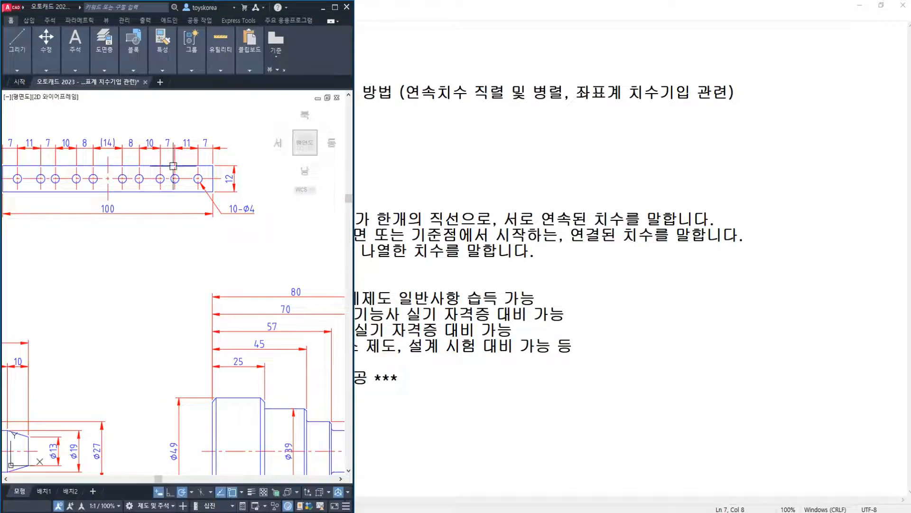
{"action": "scroll", "coordinate": [152, 373], "scroll_direction": "down", "scroll_amount": 1}
{"action": "middle_click_drag", "start_coordinate": [152, 373], "coordinate": [198, 309]}
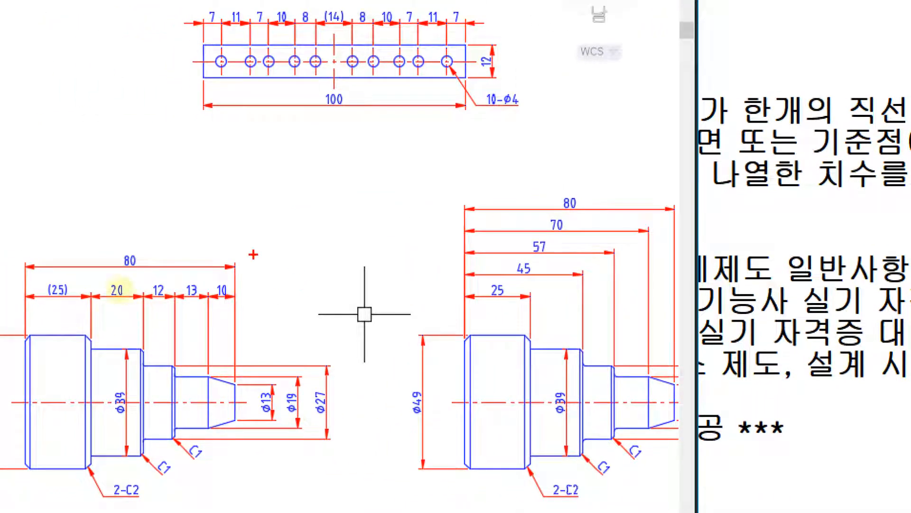
- Circle the length dimensions above both stepped shafts with the screen pen and sketch a short dimension-line symbol above the first shaft's 80
{"action": "mouse_move", "coordinate": [280, 330]}
{"action": "left_mouse_down"}
{"action": "mouse_move", "coordinate": [88, 378]}
{"action": "mouse_move", "coordinate": [147, 166]}
{"action": "mouse_move", "coordinate": [264, 327]}
{"action": "left_mouse_up"}
{"action": "left_click_drag", "start_coordinate": [550, 355], "coordinate": [663, 341]}
{"action": "mouse_move", "coordinate": [450, 156]}
{"action": "left_mouse_down"}
{"action": "mouse_move", "coordinate": [702, 294]}
{"action": "mouse_move", "coordinate": [679, 359]}
{"action": "left_mouse_up"}
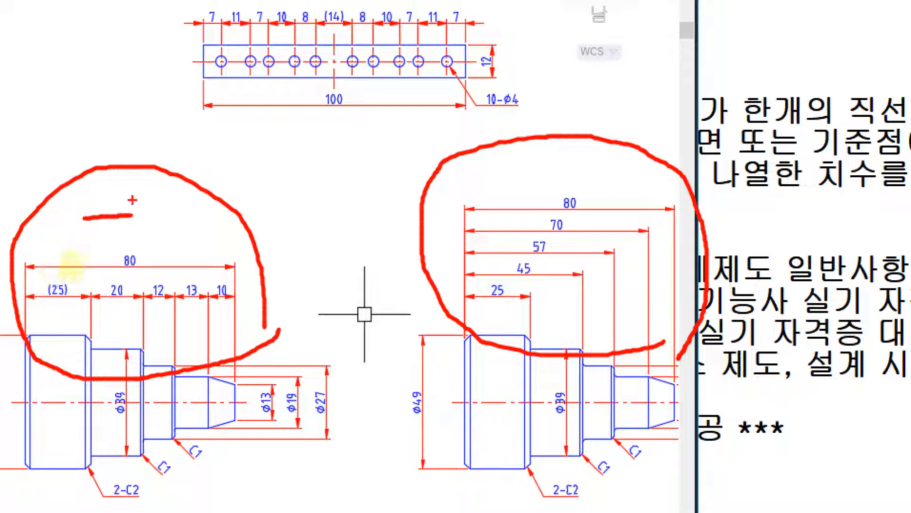
{"action": "left_click_drag", "start_coordinate": [133, 199], "coordinate": [129, 237]}
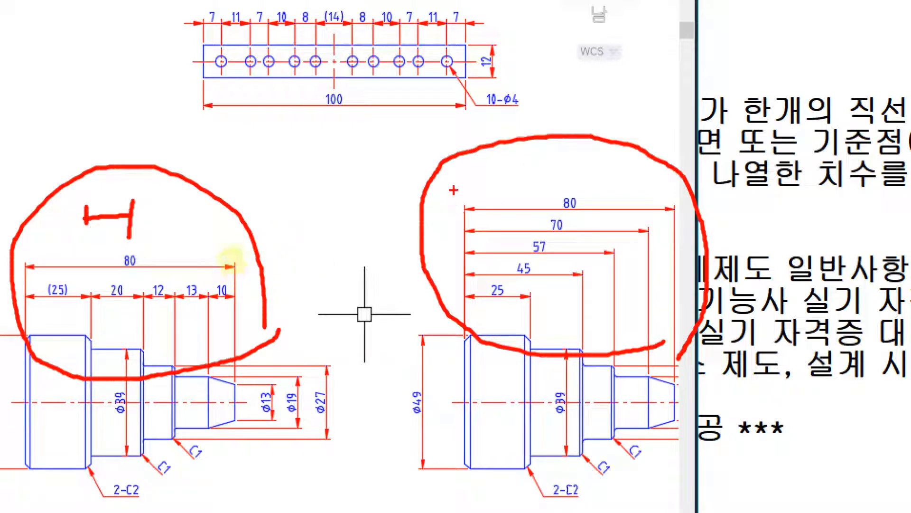
- Mark the second shaft's common left extension line with the screen pen and draw an arrow from it along the shaft's length
{"action": "left_click_drag", "start_coordinate": [463, 209], "coordinate": [464, 273]}
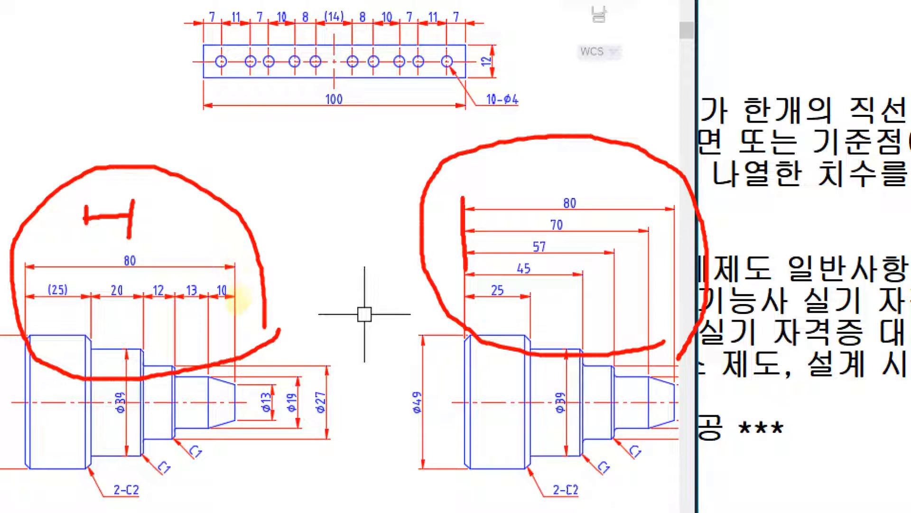
{"action": "left_click_drag", "start_coordinate": [465, 341], "coordinate": [464, 378]}
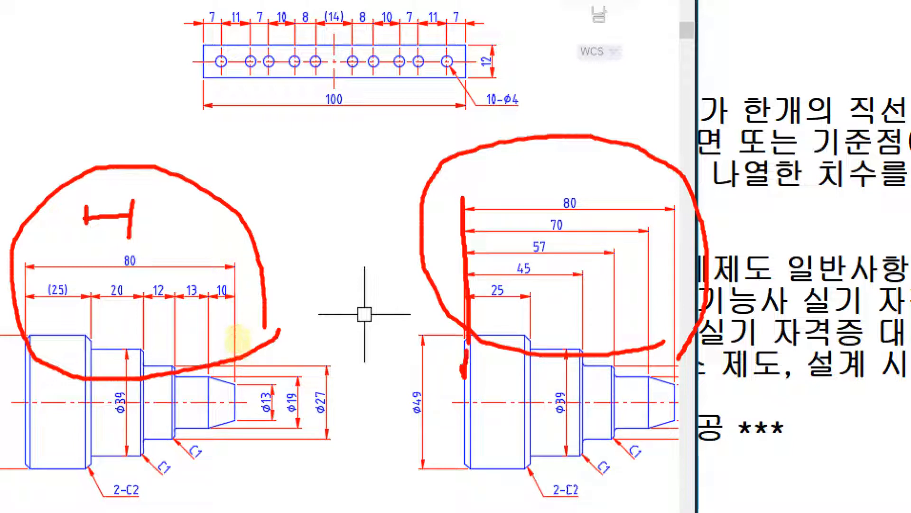
{"action": "mouse_move", "coordinate": [516, 312]}
{"action": "left_mouse_down"}
{"action": "mouse_move", "coordinate": [679, 315]}
{"action": "mouse_move", "coordinate": [663, 328]}
{"action": "left_mouse_up"}
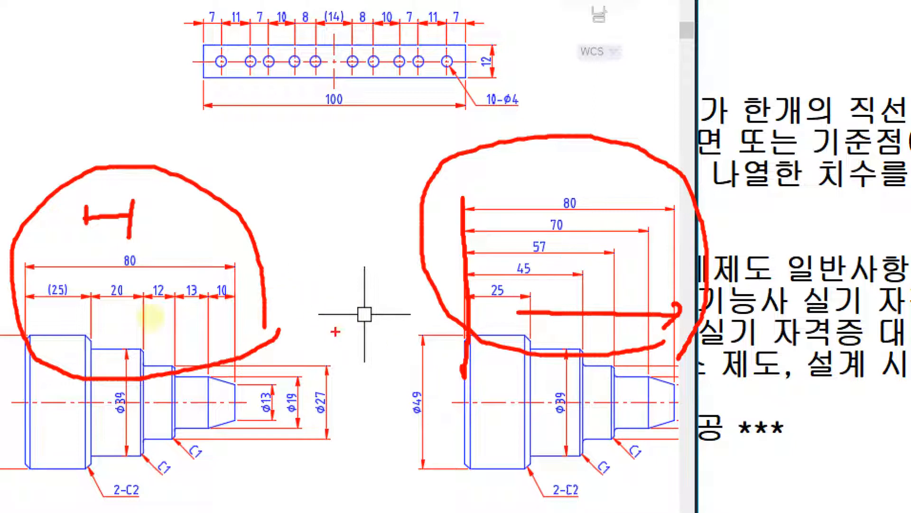
- Circle the first shaft's 20, 12, 13 and 10 dimensions and mark the second shaft's 25 and 45 with the screen pen, then clear the markings
{"action": "left_click_drag", "start_coordinate": [116, 311], "coordinate": [117, 272]}
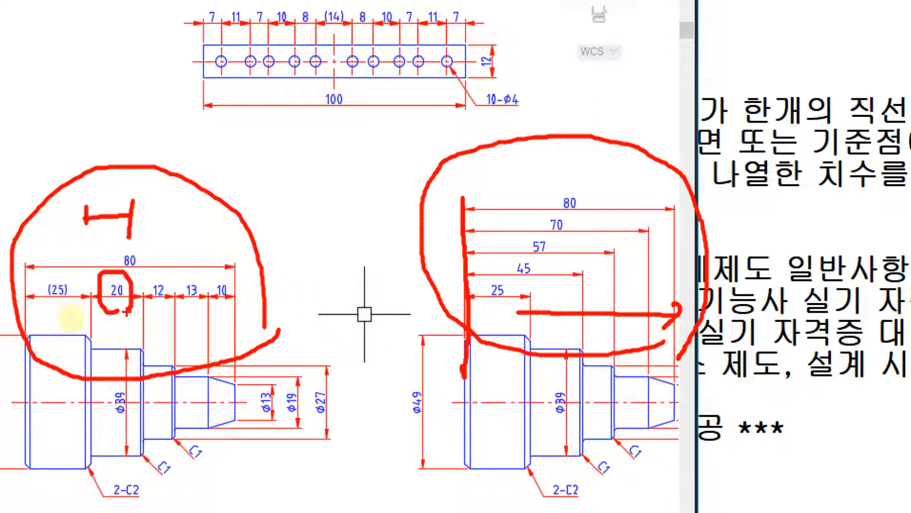
{"action": "mouse_move", "coordinate": [145, 307]}
{"action": "left_mouse_down"}
{"action": "mouse_move", "coordinate": [164, 274]}
{"action": "mouse_move", "coordinate": [166, 307]}
{"action": "mouse_move", "coordinate": [175, 280]}
{"action": "left_mouse_up"}
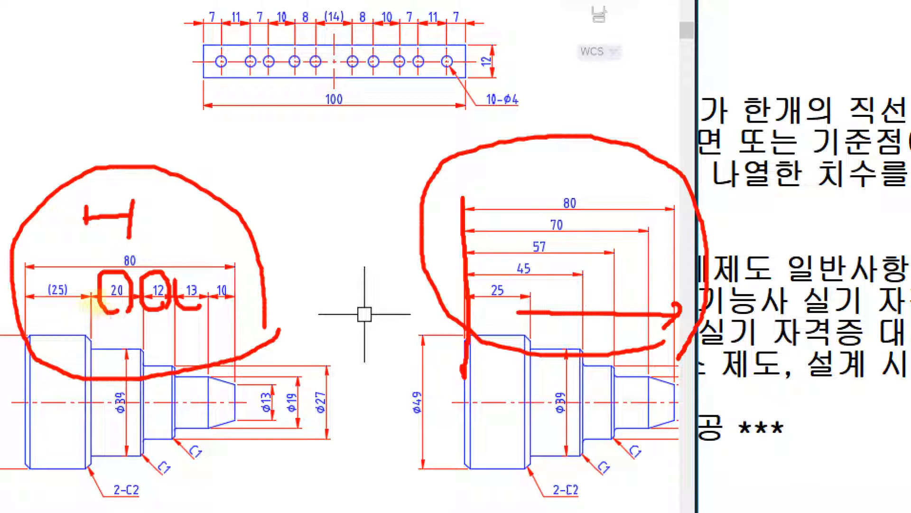
{"action": "left_click_drag", "start_coordinate": [232, 306], "coordinate": [226, 264]}
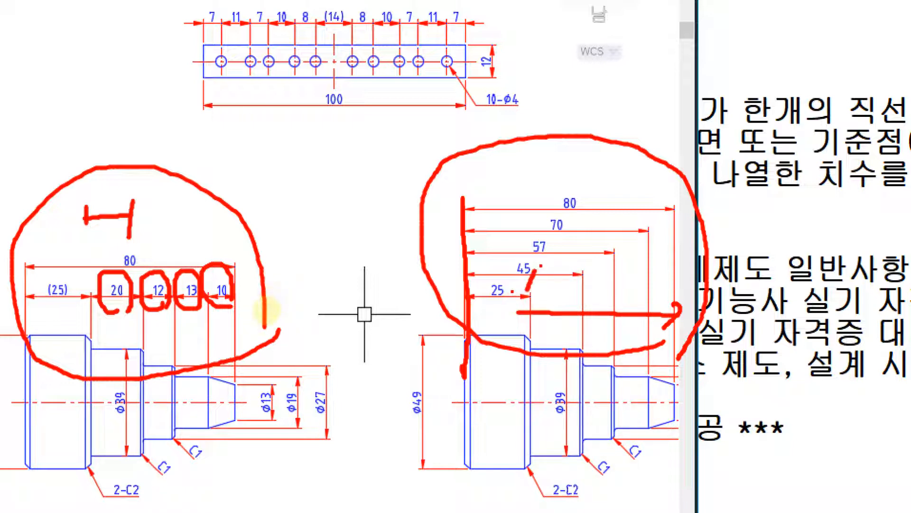
{"action": "mouse_move", "coordinate": [530, 294]}
{"action": "left_mouse_down"}
{"action": "mouse_move", "coordinate": [470, 290]}
{"action": "mouse_move", "coordinate": [509, 260]}
{"action": "mouse_move", "coordinate": [535, 282]}
{"action": "left_mouse_up"}
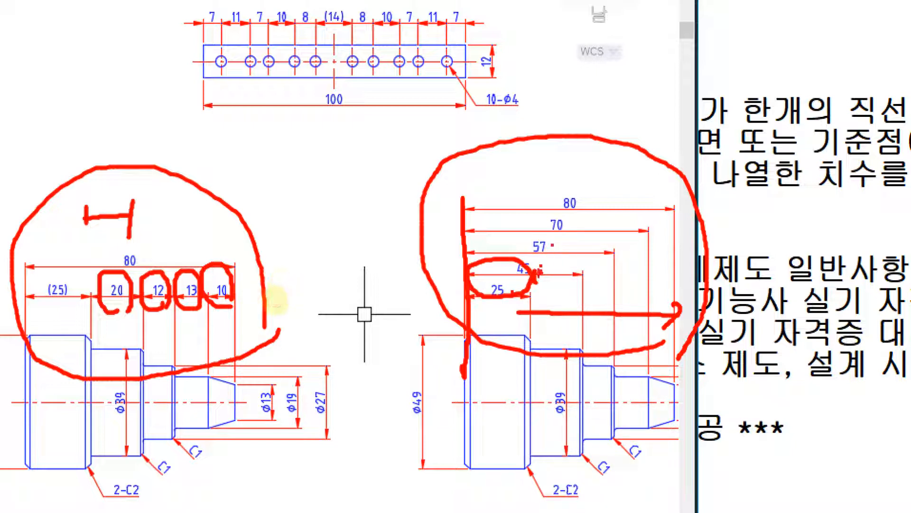
{"action": "mouse_move", "coordinate": [586, 272]}
{"action": "left_mouse_down"}
{"action": "mouse_move", "coordinate": [533, 280]}
{"action": "mouse_move", "coordinate": [476, 267]}
{"action": "mouse_move", "coordinate": [564, 240]}
{"action": "mouse_move", "coordinate": [581, 272]}
{"action": "left_mouse_up"}
{"action": "key", "text": "Escape"}
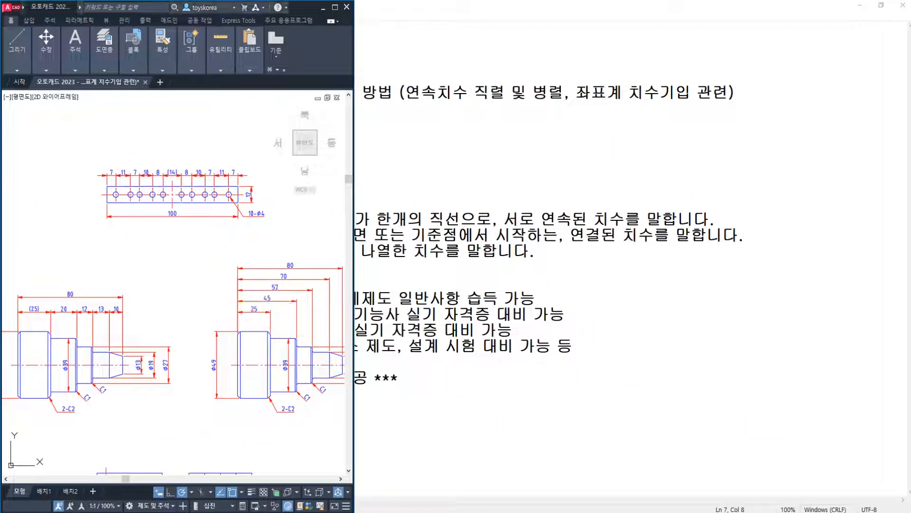
- Select the second shaft's 45 dimension, mark around it with the screen pen, then clear the markings and the selection
{"action": "left_click", "coordinate": [243, 300]}
{"action": "key", "text": "ctrl+1"}
{"action": "left_click", "coordinate": [214, 294]}
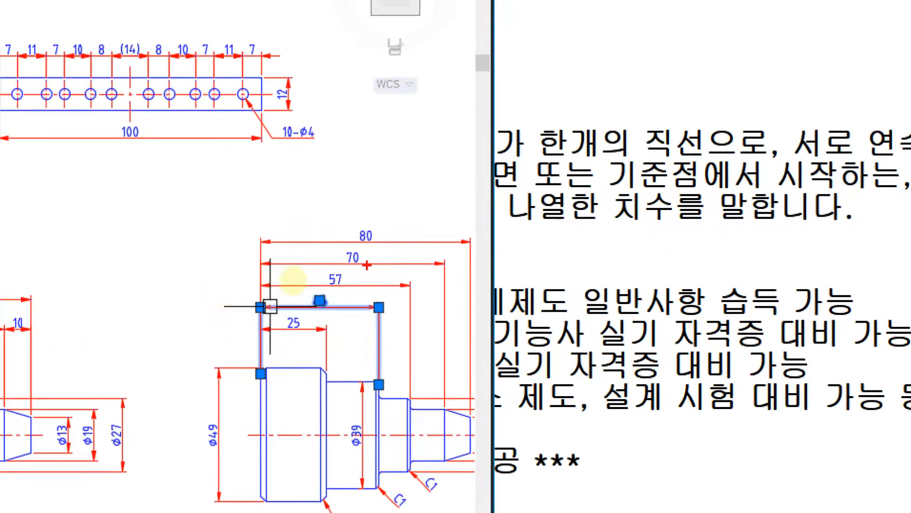
{"action": "mouse_move", "coordinate": [305, 359]}
{"action": "left_mouse_down"}
{"action": "mouse_move", "coordinate": [274, 310]}
{"action": "mouse_move", "coordinate": [317, 343]}
{"action": "left_mouse_up"}
{"action": "mouse_move", "coordinate": [327, 306]}
{"action": "left_mouse_down"}
{"action": "mouse_move", "coordinate": [287, 270]}
{"action": "mouse_move", "coordinate": [315, 299]}
{"action": "left_mouse_up"}
{"action": "key", "text": "Escape"}
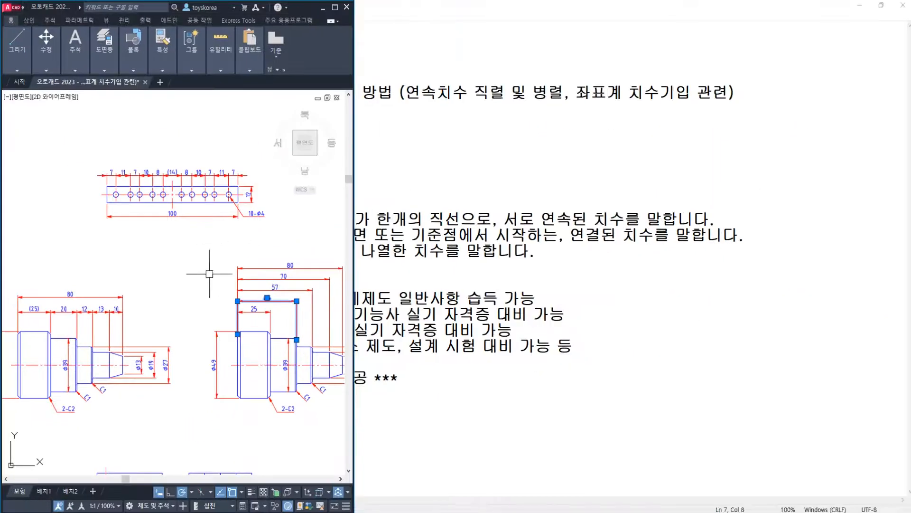
{"action": "key", "text": "Escape"}
- Review the second shaft's parallel dimensions, the drilled bar's serial chain, and the hole plate with its X/Y coordinate and diameter table
{"action": "mouse_move", "coordinate": [272, 288]}
{"action": "middle_mouse_down"}
{"action": "mouse_move", "coordinate": [244, 266]}
{"action": "mouse_move", "coordinate": [163, 258]}
{"action": "middle_mouse_up"}
{"action": "scroll", "coordinate": [244, 267], "scroll_direction": "up", "scroll_amount": 2}
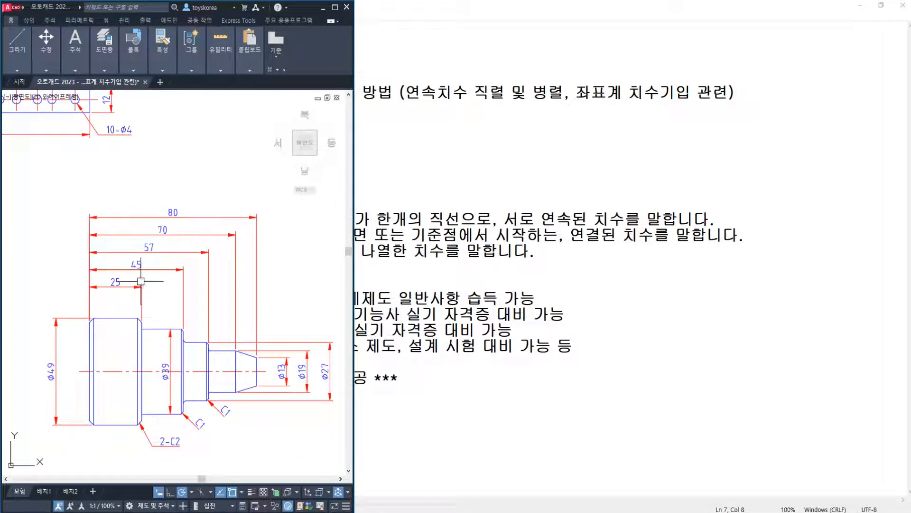
{"action": "scroll", "coordinate": [123, 243], "scroll_direction": "down", "scroll_amount": 2}
{"action": "middle_click_drag", "start_coordinate": [103, 241], "coordinate": [248, 267]}
{"action": "middle_click_drag", "start_coordinate": [196, 240], "coordinate": [189, 282]}
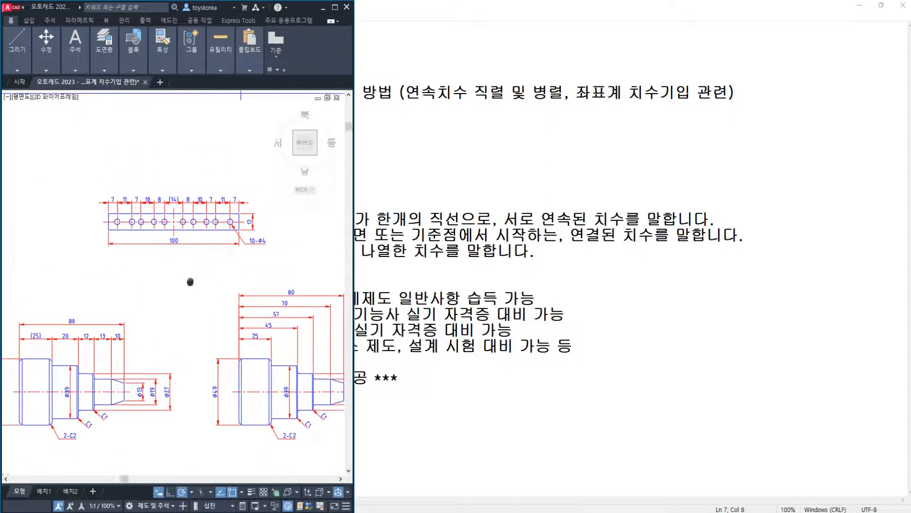
{"action": "scroll", "coordinate": [173, 211], "scroll_direction": "up", "scroll_amount": 2}
{"action": "middle_click_drag", "start_coordinate": [173, 212], "coordinate": [162, 212]}
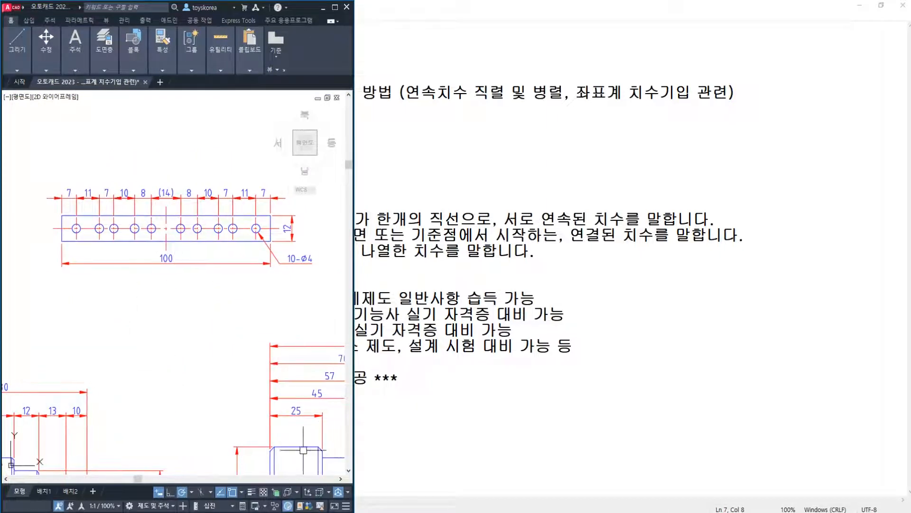
{"action": "middle_click_drag", "start_coordinate": [177, 257], "coordinate": [184, 285]}
{"action": "middle_click_drag", "start_coordinate": [192, 390], "coordinate": [173, 239]}
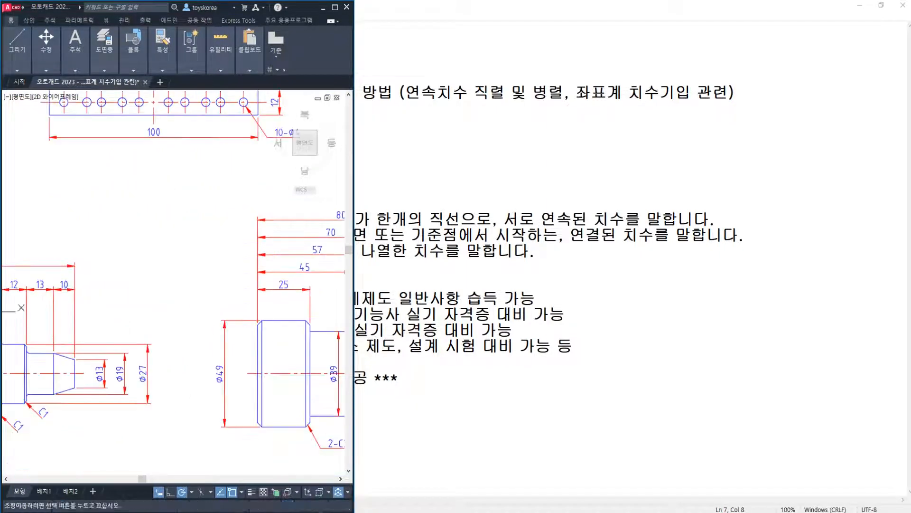
{"action": "middle_click_drag", "start_coordinate": [212, 360], "coordinate": [205, 237]}
{"action": "middle_click_drag", "start_coordinate": [187, 361], "coordinate": [212, 258]}
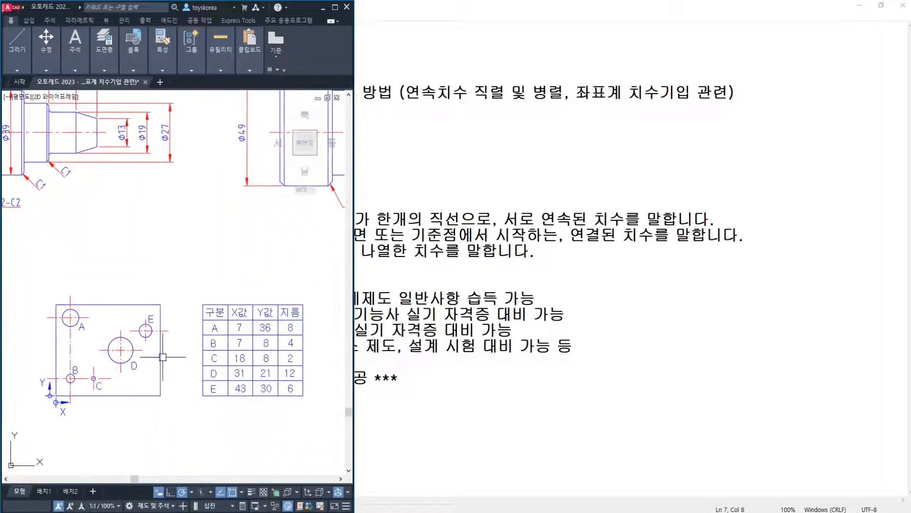
{"action": "middle_click_drag", "start_coordinate": [155, 123], "coordinate": [175, 221]}
{"action": "mouse_move", "coordinate": [181, 311]}
{"action": "middle_mouse_down"}
{"action": "mouse_move", "coordinate": [213, 212]}
{"action": "mouse_move", "coordinate": [169, 374]}
{"action": "middle_mouse_up"}
{"action": "mouse_move", "coordinate": [183, 202]}
{"action": "middle_mouse_down"}
{"action": "mouse_move", "coordinate": [179, 212]}
{"action": "mouse_move", "coordinate": [233, 235]}
{"action": "mouse_move", "coordinate": [169, 283]}
{"action": "middle_mouse_up"}
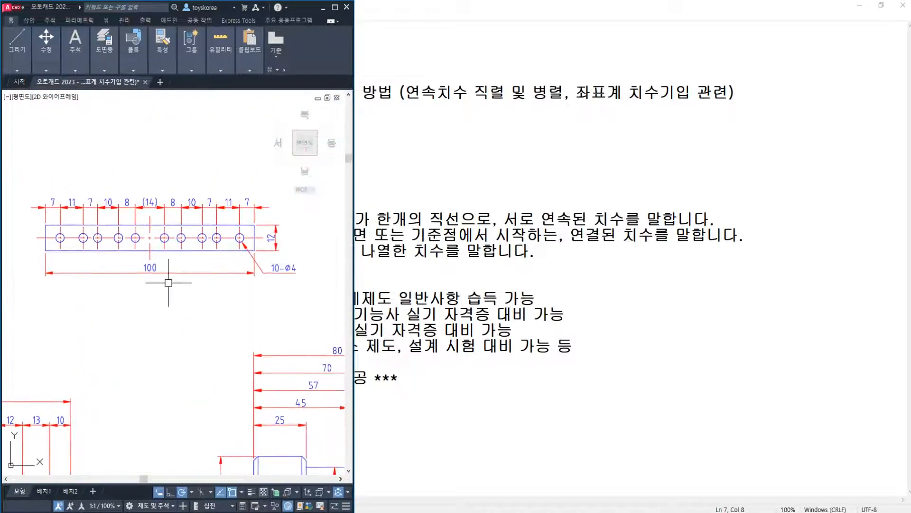
- Bring up the practice drawing "31강 도면의 치수 배치 방법 연습예제" beside the reference and frame its undimensioned drilled bar
{"action": "mouse_move", "coordinate": [341, 511]}
{"action": "left_click", "coordinate": [371, 481]}
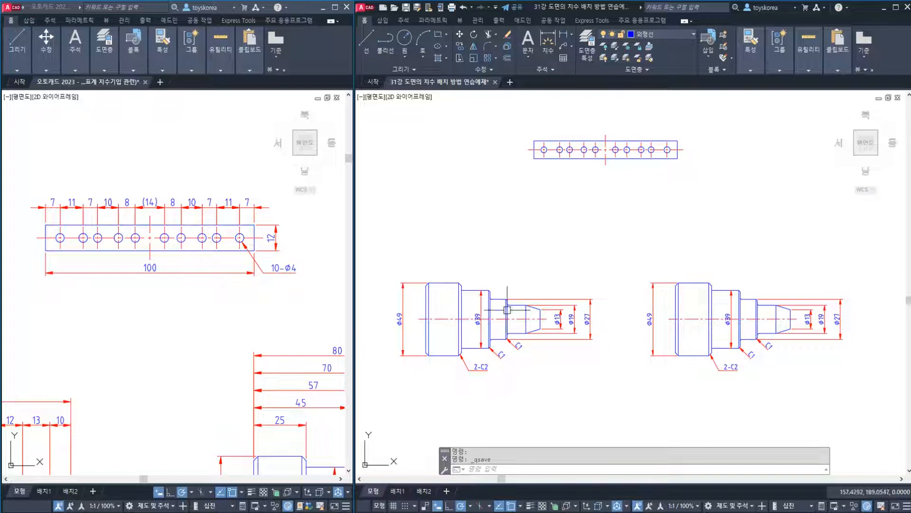
{"action": "scroll", "coordinate": [520, 255], "scroll_direction": "down", "scroll_amount": 2}
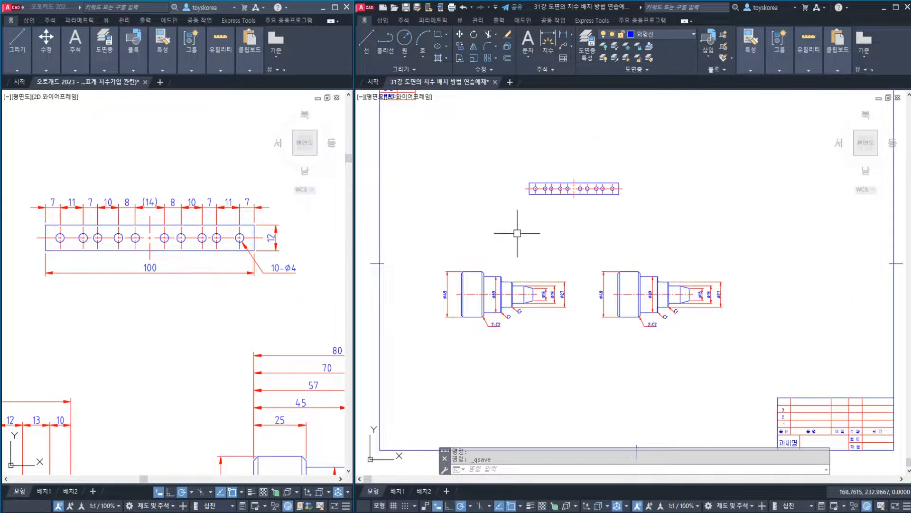
{"action": "scroll", "coordinate": [575, 166], "scroll_direction": "up", "scroll_amount": 4}
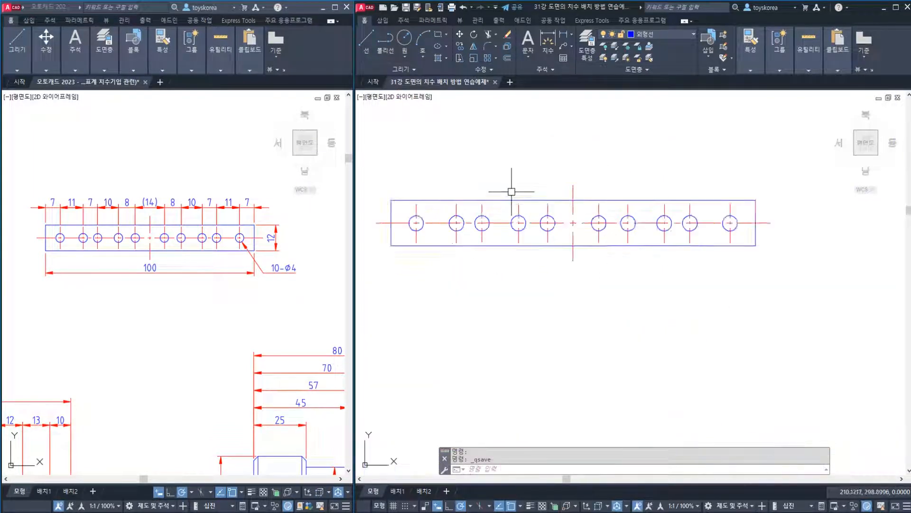
{"action": "scroll", "coordinate": [500, 203], "scroll_direction": "down", "scroll_amount": 1}
{"action": "middle_click_drag", "start_coordinate": [500, 203], "coordinate": [515, 225]}
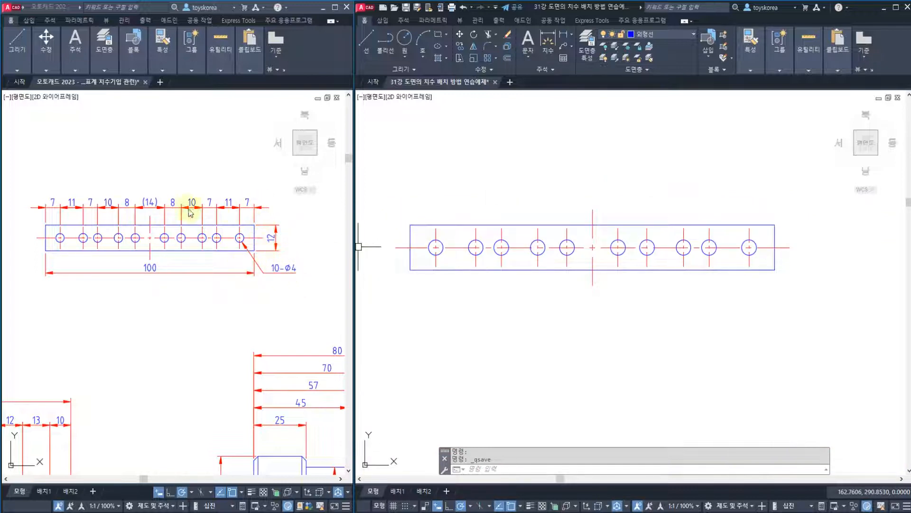
- Examine the reference bar's serial dimension chain, picking the left edge and first hole's vertical centerline that bound the first dimension, then clear the selection
{"action": "left_click", "coordinate": [98, 210]}
{"action": "left_click", "coordinate": [21, 185]}
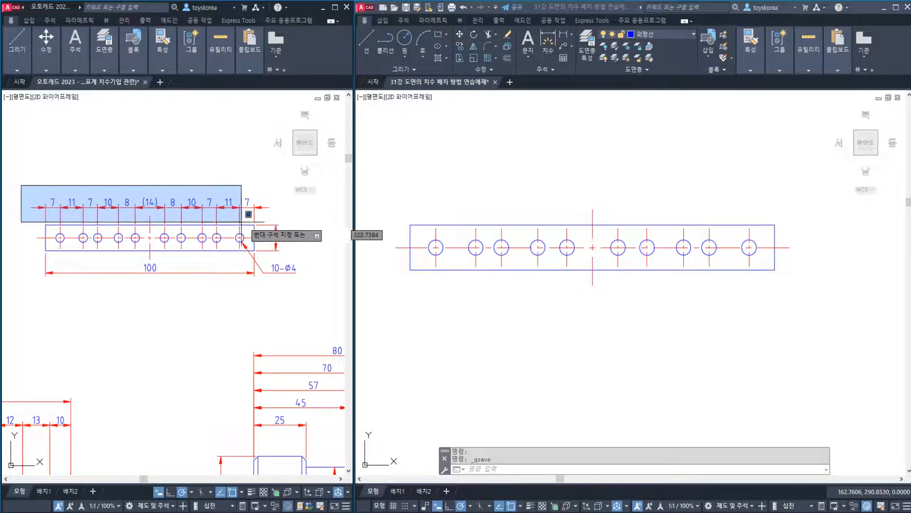
{"action": "left_click", "coordinate": [274, 216]}
{"action": "scroll", "coordinate": [62, 204], "scroll_direction": "up", "scroll_amount": 2}
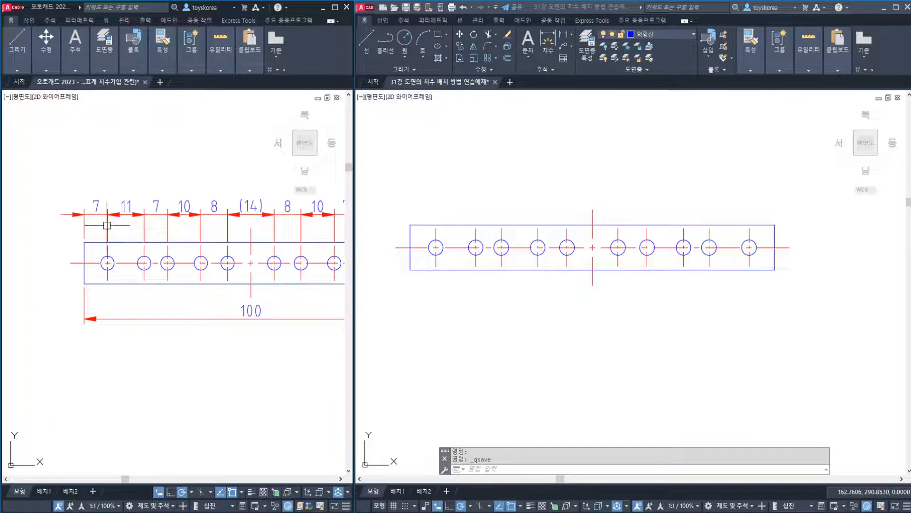
{"action": "left_click", "coordinate": [85, 254]}
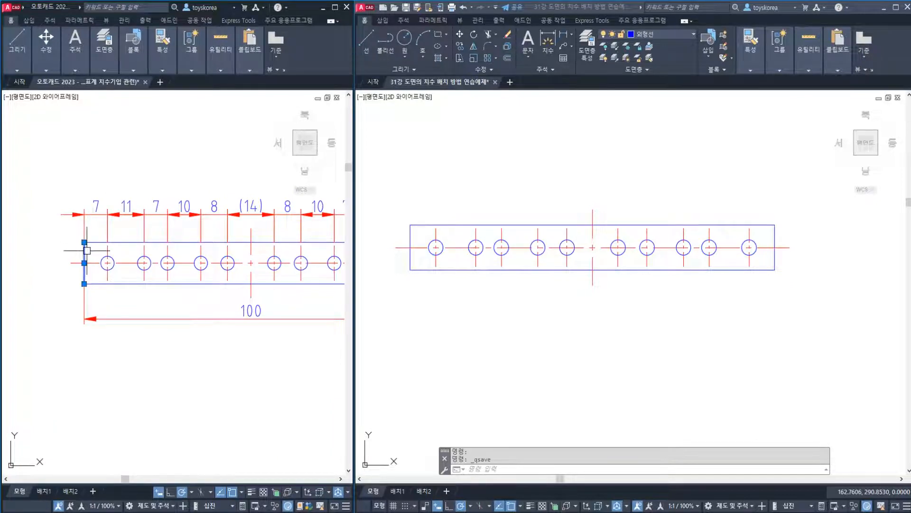
{"action": "left_click", "coordinate": [107, 249]}
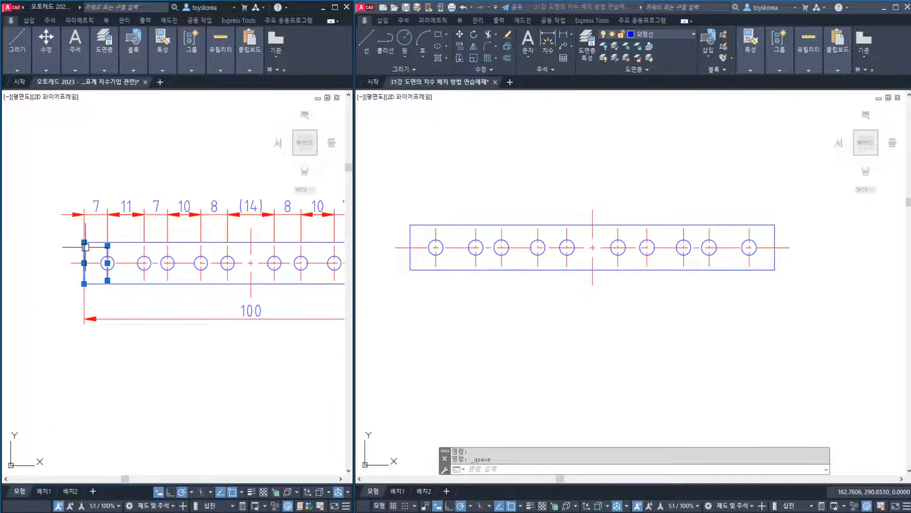
{"action": "key", "text": "Escape"}
- Place a linear dimension (DLI) above the practice bar, from its upper-left corner to the first hole's vertical centerline
{"action": "left_click", "coordinate": [435, 233]}
{"action": "key", "text": "Escape"}
{"action": "middle_click_drag", "start_coordinate": [432, 227], "coordinate": [456, 247]}
{"action": "scroll", "coordinate": [465, 233], "scroll_direction": "up", "scroll_amount": 1}
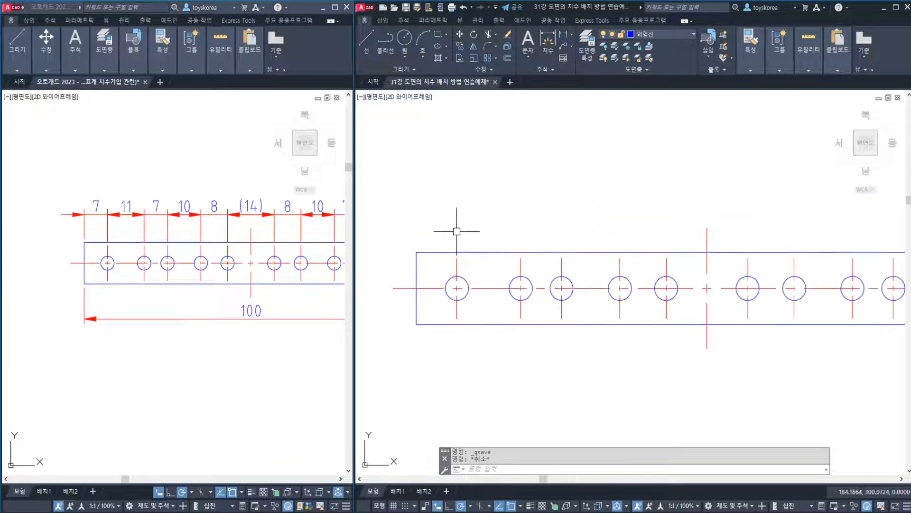
{"action": "type", "text": "o"}
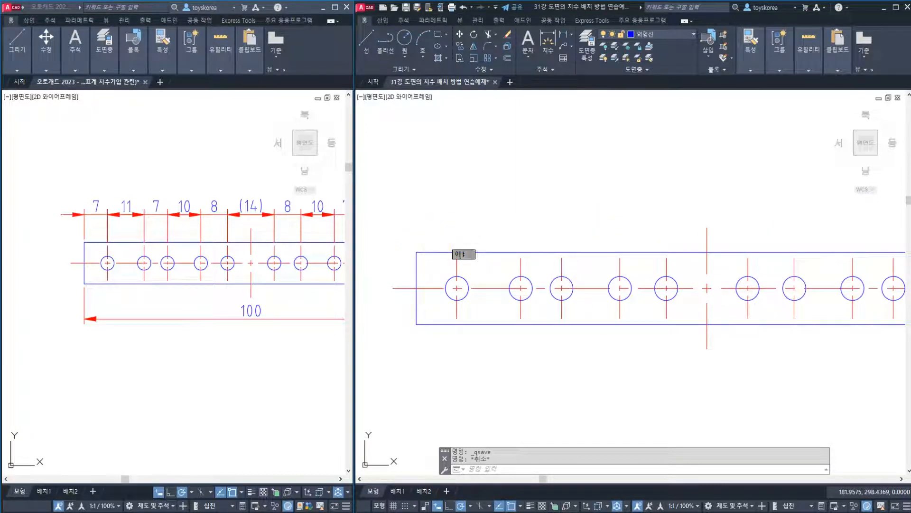
{"action": "key", "text": "Escape"}
{"action": "type", "text": "D"}
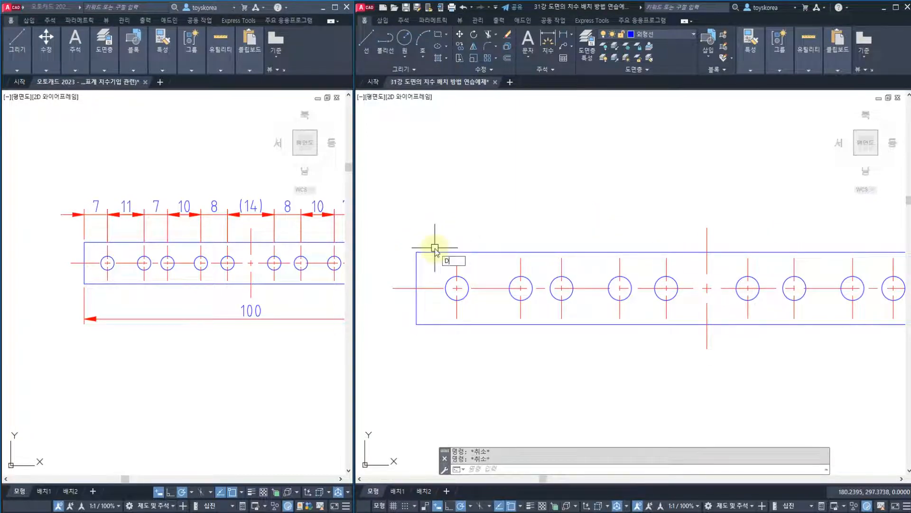
{"action": "type", "text": "LI"}
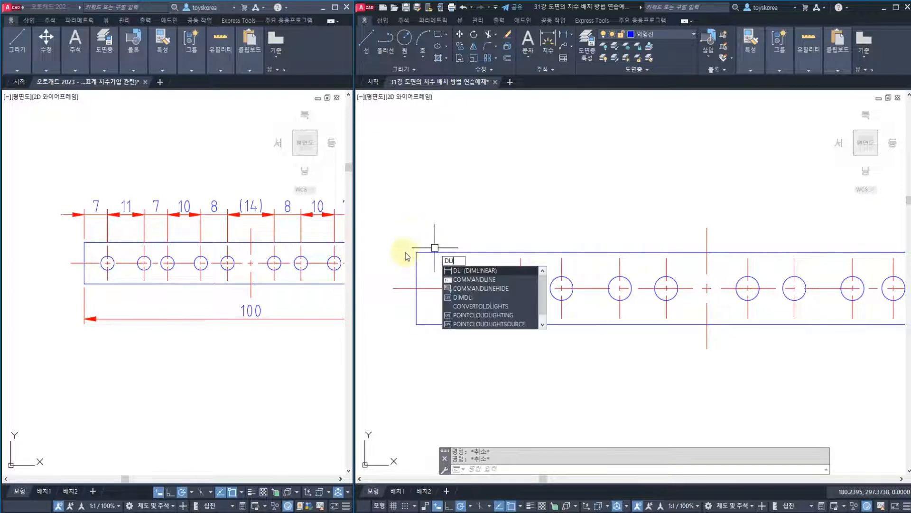
{"action": "key", "text": "Return"}
{"action": "left_click", "coordinate": [417, 253]}
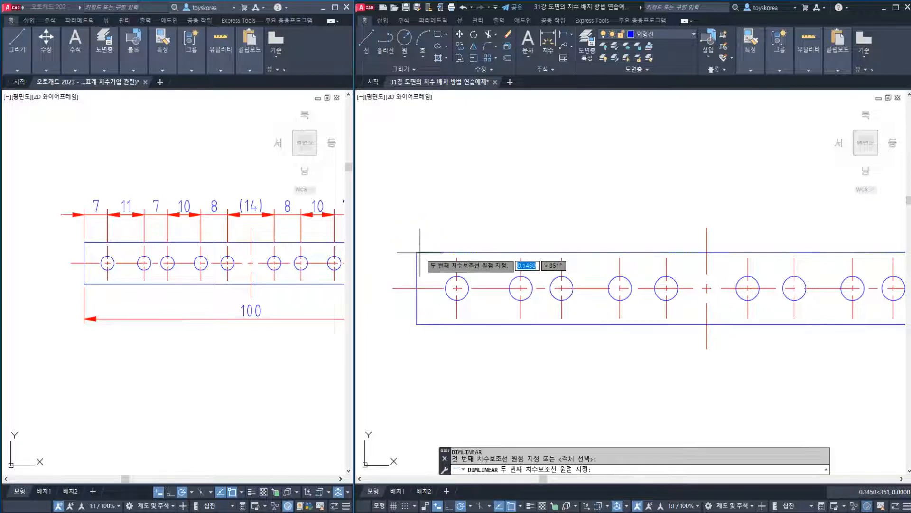
{"action": "left_click", "coordinate": [457, 252]}
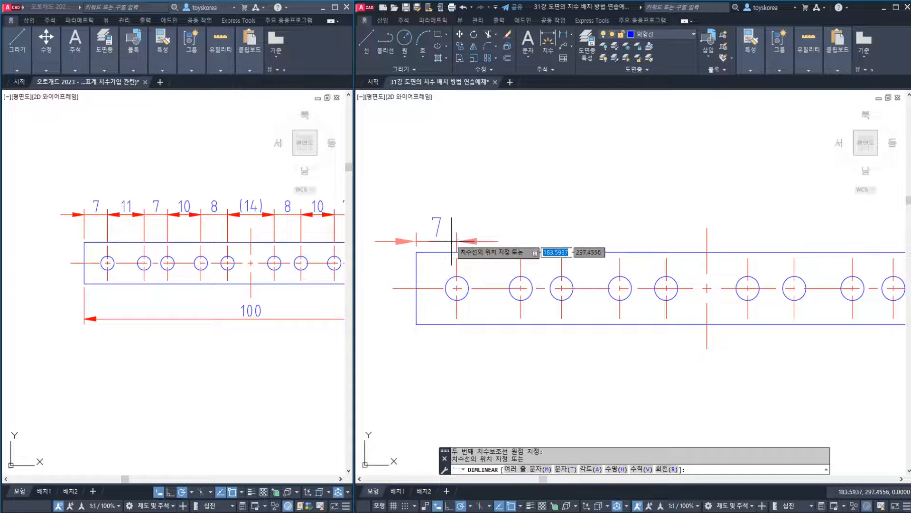
{"action": "left_click", "coordinate": [446, 193]}
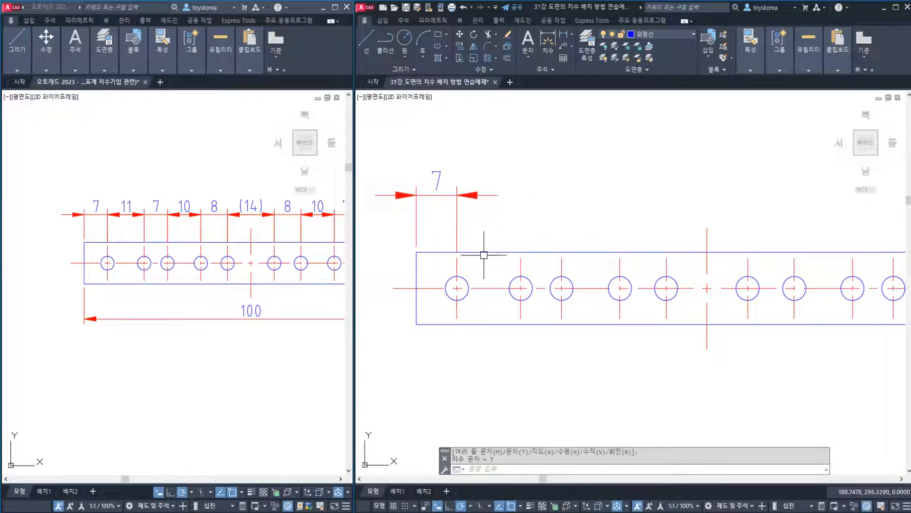
- Add a linear dimension between the first and second holes' centerlines, in line with the dimension before it
{"action": "key", "text": "Return"}
{"action": "left_click", "coordinate": [457, 259]}
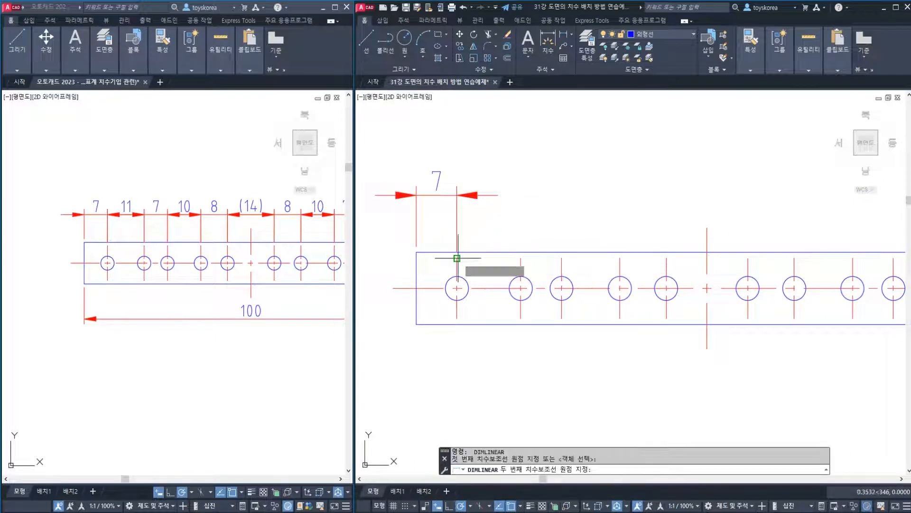
{"action": "left_click", "coordinate": [520, 258]}
{"action": "left_click", "coordinate": [492, 193]}
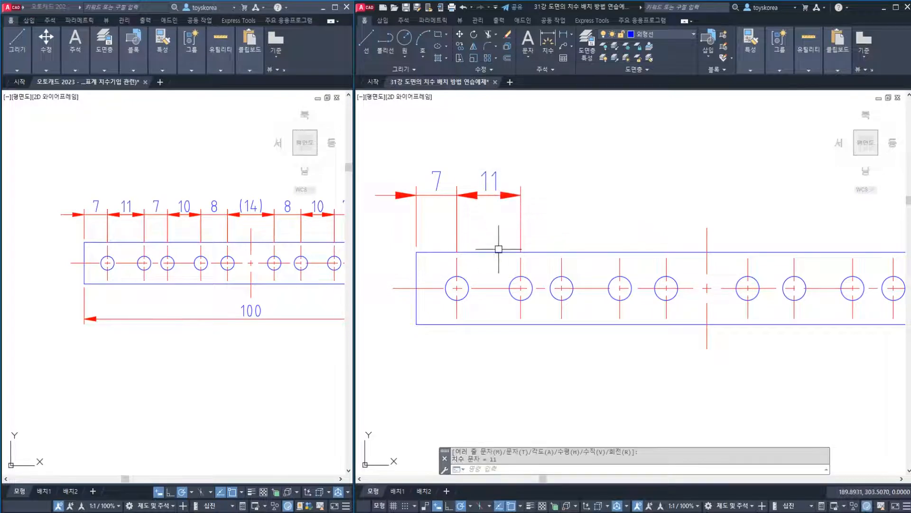
- Delete both linear dimensions above the practice bar
{"action": "type", "text": "d"}
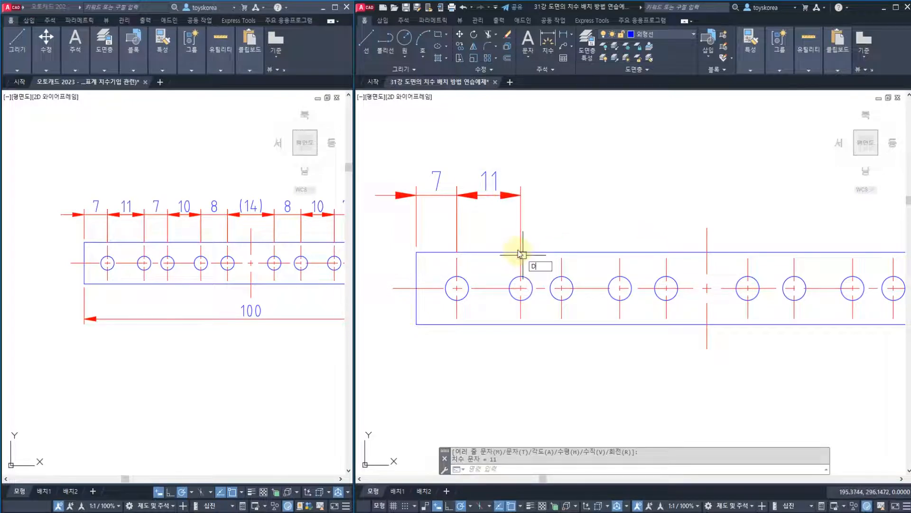
{"action": "type", "text": "li"}
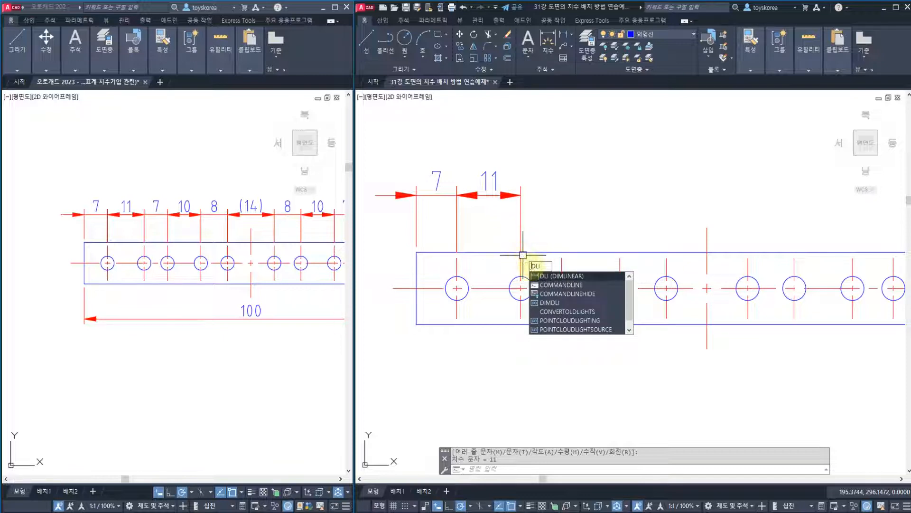
{"action": "key", "text": "Escape"}
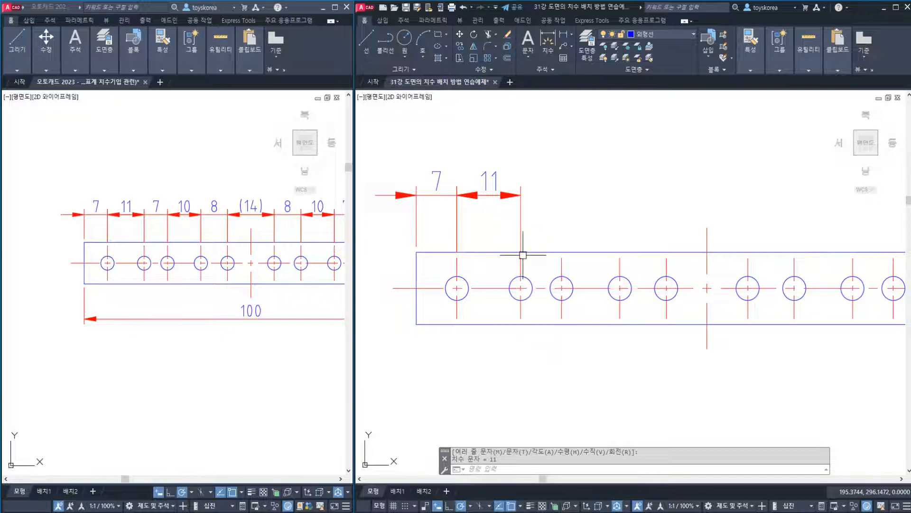
{"action": "left_click", "coordinate": [545, 256]}
{"action": "left_click", "coordinate": [423, 164]}
{"action": "key", "text": "Delete"}
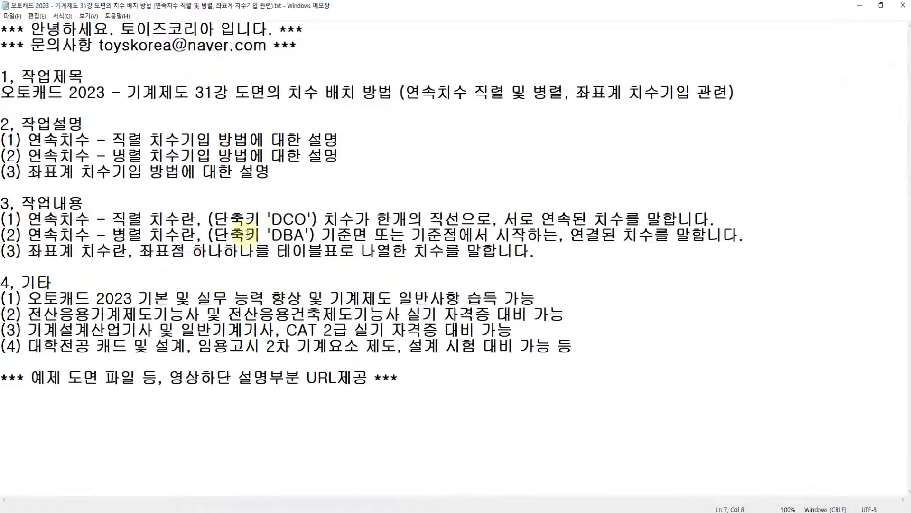
- Switch to the Notepad lesson notes and highlight the DCO shortcut and the table wording in the coordinate-dimension line, then return to AutoCAD
{"action": "left_click_drag", "start_coordinate": [273, 219], "coordinate": [300, 219]}
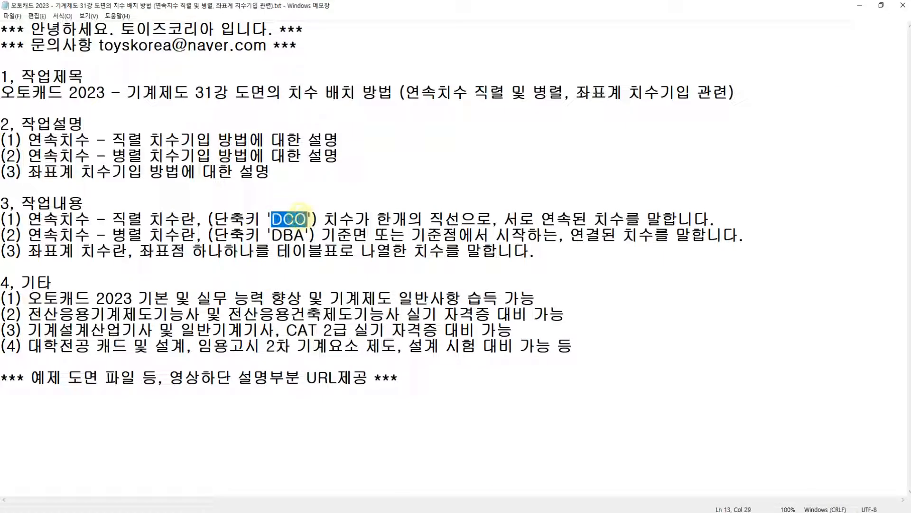
{"action": "left_click", "coordinate": [295, 219]}
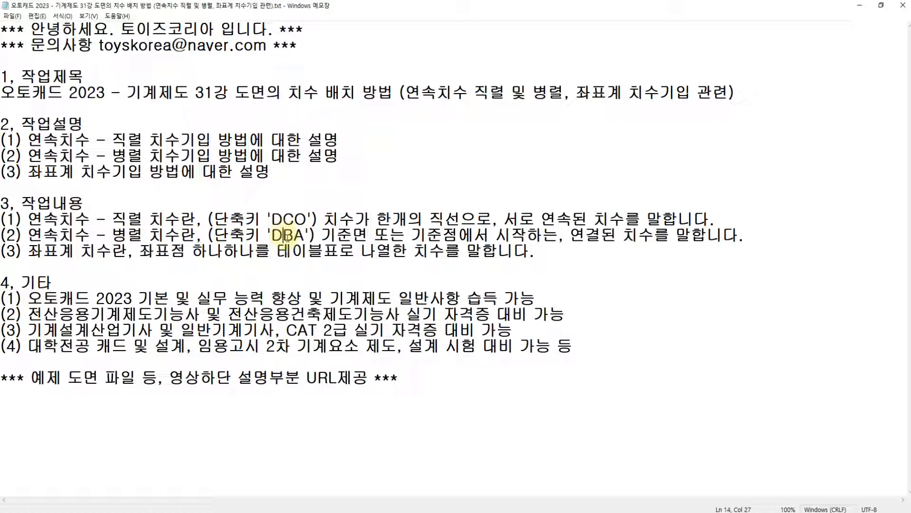
{"action": "left_click_drag", "start_coordinate": [282, 252], "coordinate": [323, 252]}
{"action": "left_click", "coordinate": [322, 252]}
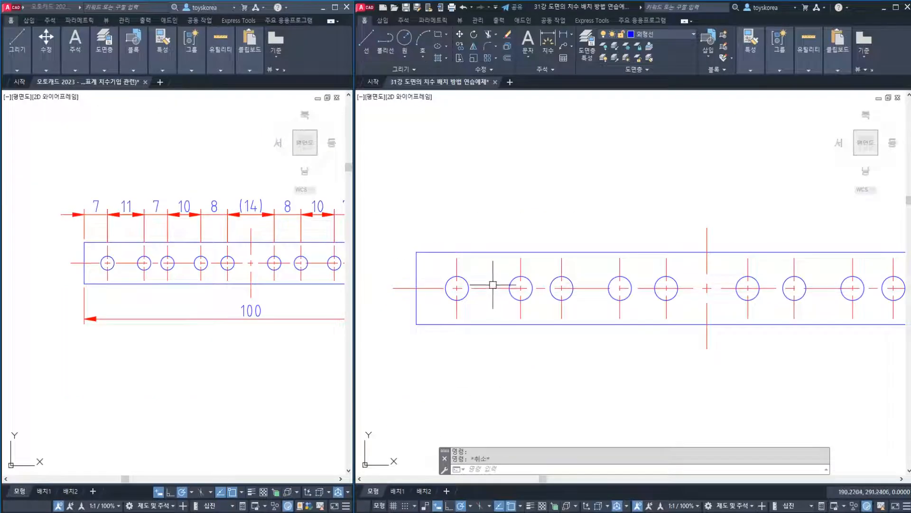
{"action": "key", "text": "Escape"}
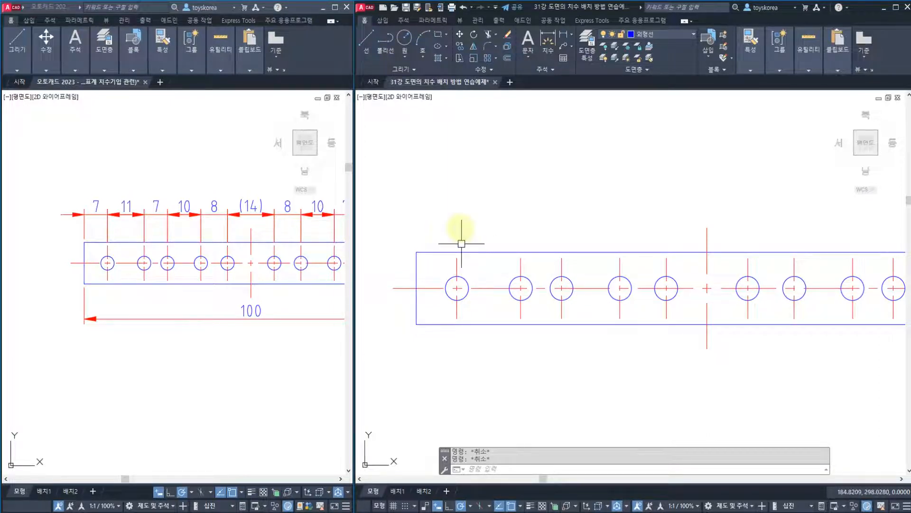
- Mark the practice bar's left edge and first hole centerline with the screen pen and handwrite "기준 치수" above them
{"action": "left_click_drag", "start_coordinate": [416, 210], "coordinate": [415, 253]}
{"action": "left_click_drag", "start_coordinate": [450, 225], "coordinate": [452, 269]}
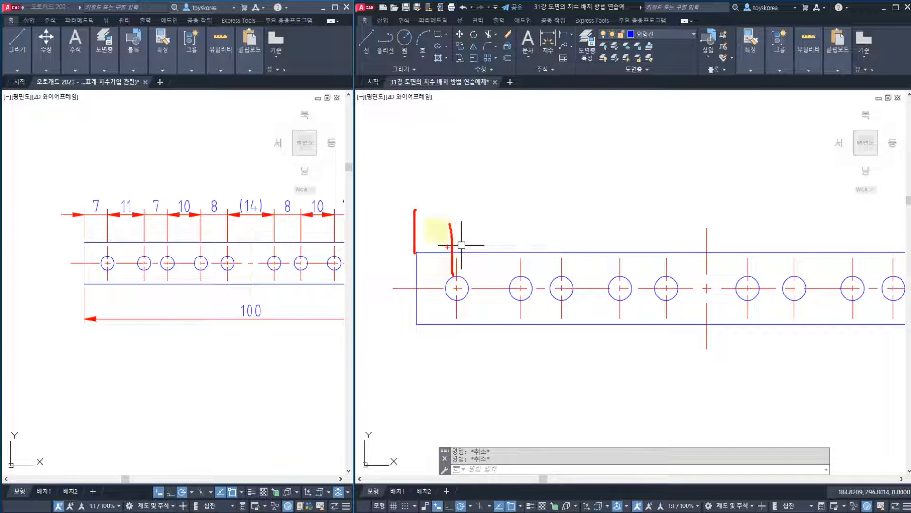
{"action": "mouse_move", "coordinate": [408, 143]}
{"action": "left_mouse_down"}
{"action": "mouse_move", "coordinate": [424, 144]}
{"action": "mouse_move", "coordinate": [416, 165]}
{"action": "left_mouse_up"}
{"action": "mouse_move", "coordinate": [430, 136]}
{"action": "left_mouse_down"}
{"action": "mouse_move", "coordinate": [430, 168]}
{"action": "mouse_move", "coordinate": [446, 153]}
{"action": "mouse_move", "coordinate": [482, 178]}
{"action": "mouse_move", "coordinate": [520, 146]}
{"action": "mouse_move", "coordinate": [525, 178]}
{"action": "left_mouse_up"}
{"action": "left_click_drag", "start_coordinate": [552, 137], "coordinate": [545, 155]}
{"action": "mouse_move", "coordinate": [551, 142]}
{"action": "left_mouse_down"}
{"action": "mouse_move", "coordinate": [566, 156]}
{"action": "mouse_move", "coordinate": [561, 216]}
{"action": "left_mouse_up"}
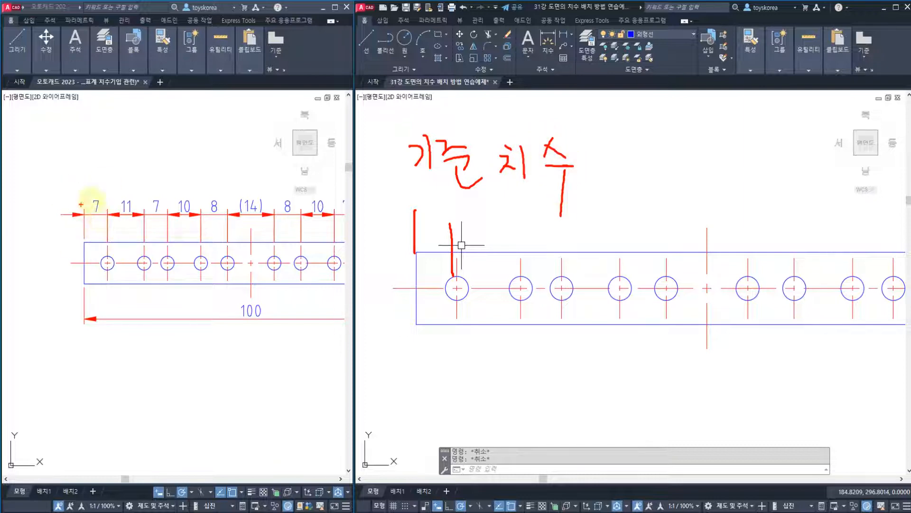
- Circle the reference bar's first dimension, sketch arrows continuing rightward from the practice bar's base dimension, then clear all pen markings
{"action": "left_click_drag", "start_coordinate": [102, 219], "coordinate": [83, 211]}
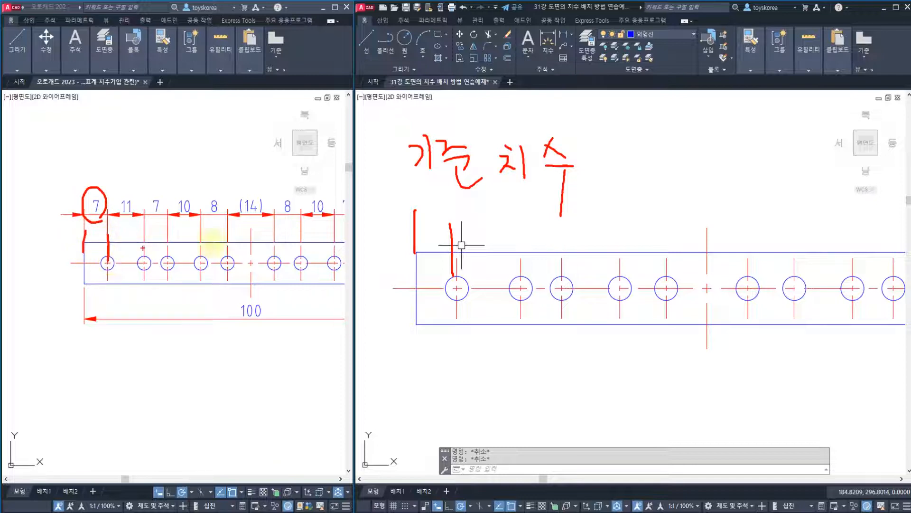
{"action": "left_click_drag", "start_coordinate": [415, 196], "coordinate": [409, 249]}
{"action": "left_click_drag", "start_coordinate": [454, 198], "coordinate": [458, 260]}
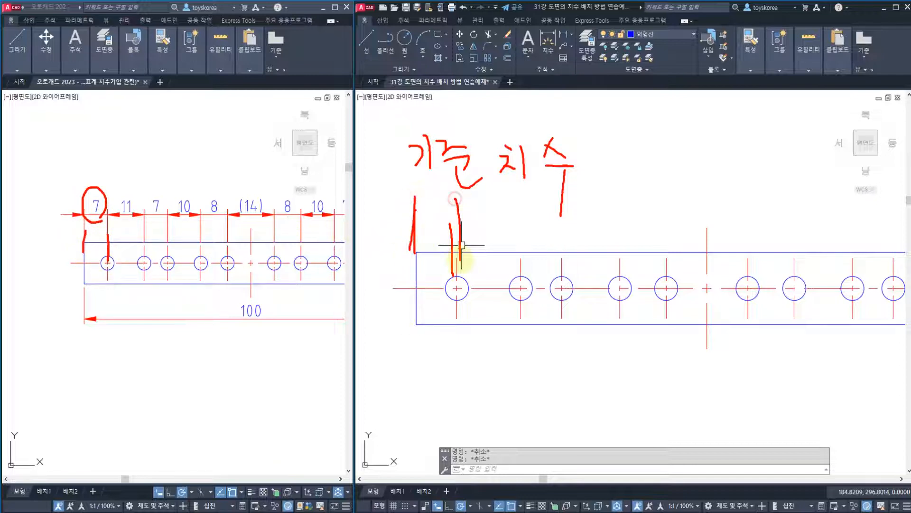
{"action": "mouse_move", "coordinate": [453, 219]}
{"action": "left_mouse_down"}
{"action": "mouse_move", "coordinate": [508, 221]}
{"action": "mouse_move", "coordinate": [501, 229]}
{"action": "mouse_move", "coordinate": [499, 217]}
{"action": "mouse_move", "coordinate": [515, 219]}
{"action": "left_mouse_up"}
{"action": "left_click_drag", "start_coordinate": [418, 190], "coordinate": [537, 192]}
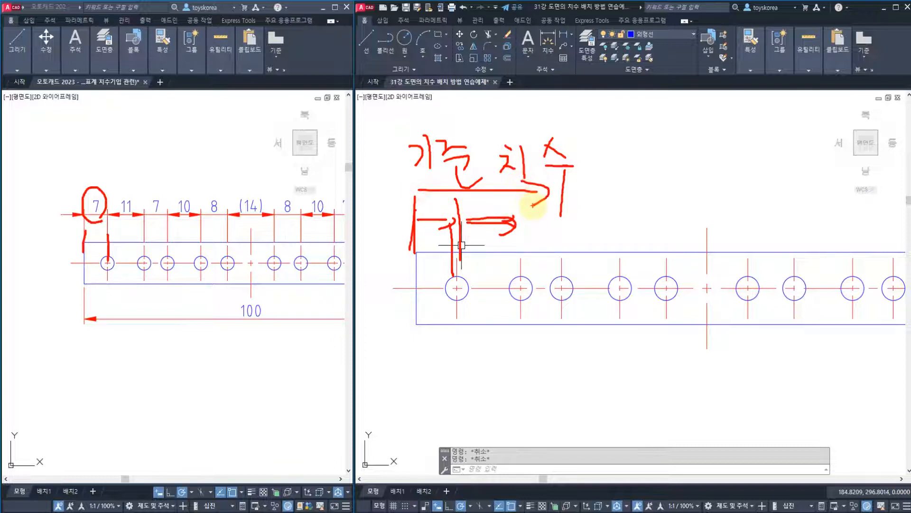
{"action": "key", "text": "Escape"}
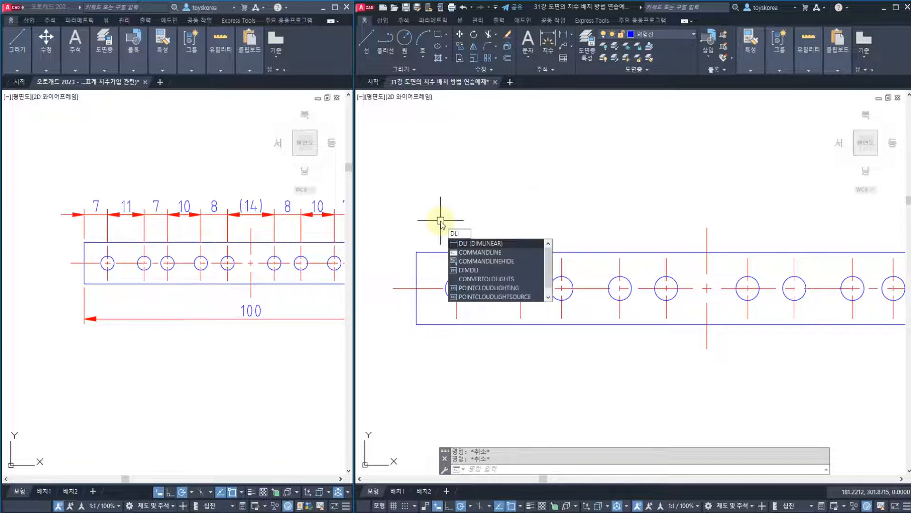
- Dimension the practice bar from its upper-left corner to the first hole's centerline with a linear dimension placed above the bar
{"action": "key", "text": "Return"}
{"action": "left_click", "coordinate": [418, 252]}
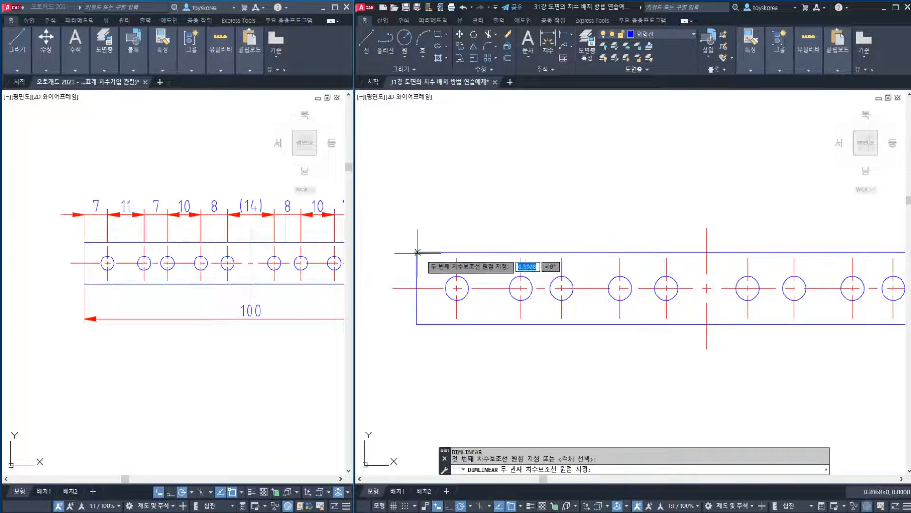
{"action": "left_click", "coordinate": [457, 252]}
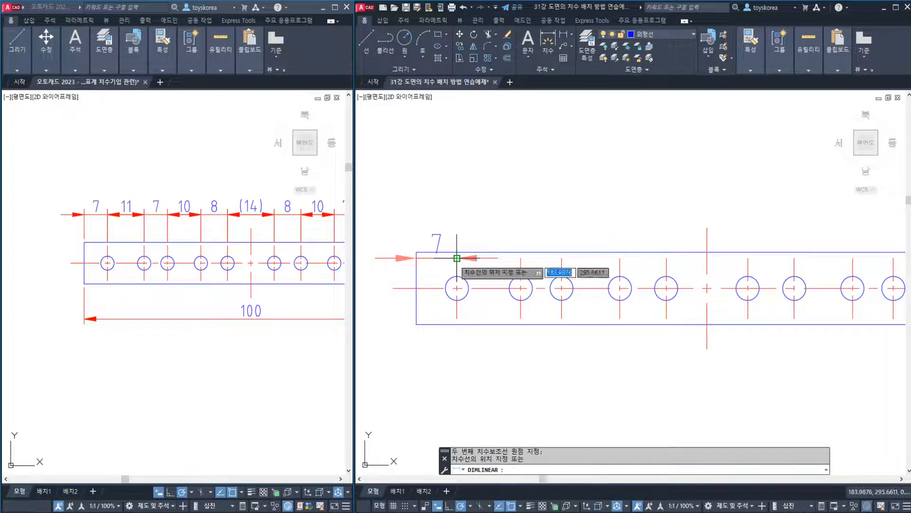
{"action": "left_click", "coordinate": [450, 196]}
{"action": "key", "text": "Escape"}
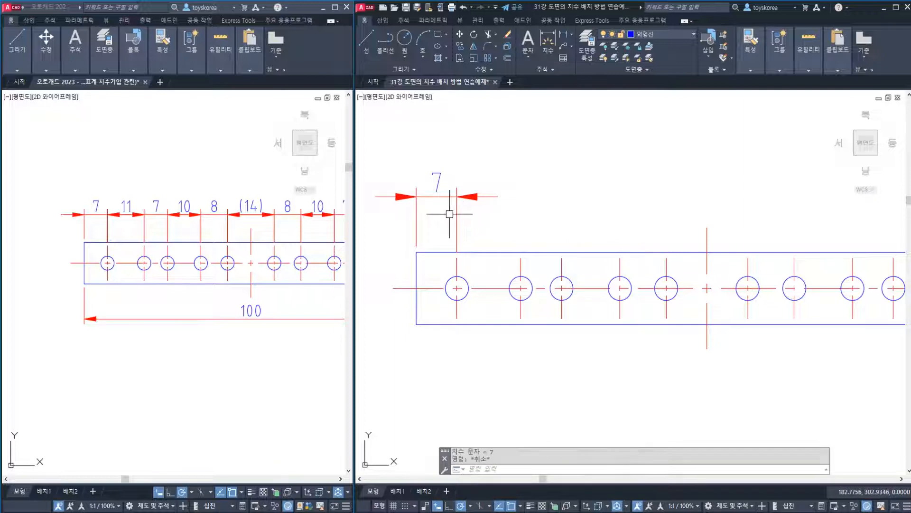
{"action": "middle_click_drag", "start_coordinate": [452, 217], "coordinate": [440, 227]}
{"action": "left_click", "coordinate": [435, 225]}
{"action": "left_click", "coordinate": [415, 186]}
{"action": "key", "text": "Escape"}
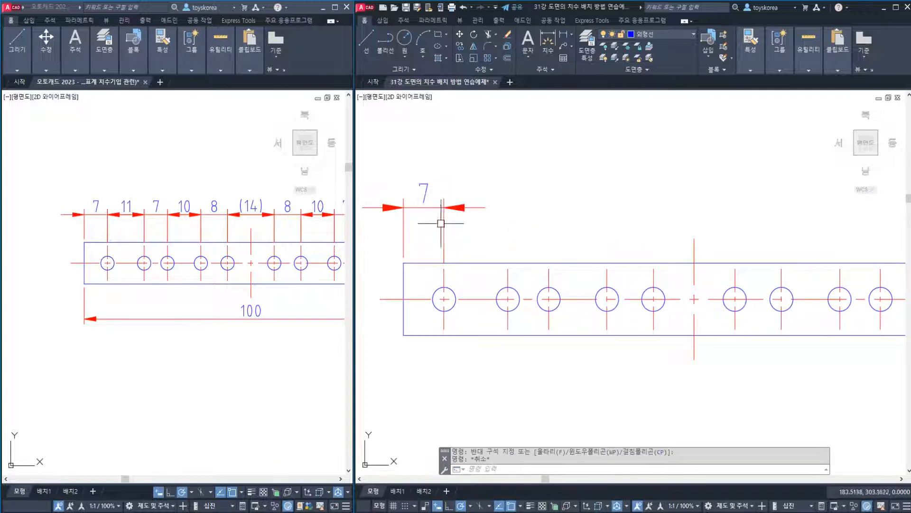
{"action": "left_click", "coordinate": [441, 223]}
{"action": "key", "text": "Escape"}
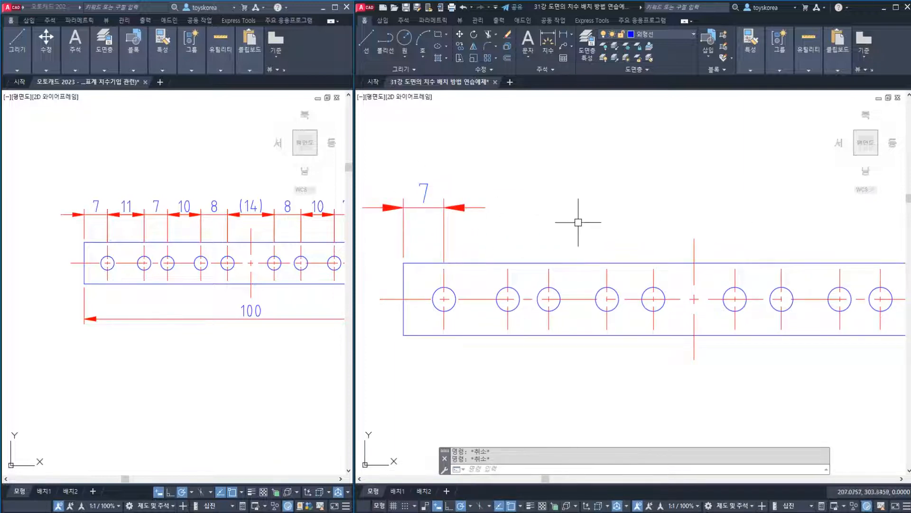
- Enter the DCO (DIMCONTINUE) shortcut, circle it with the screen pen, then clear the marking and cancel the entry
{"action": "middle_click_drag", "start_coordinate": [518, 226], "coordinate": [587, 223]}
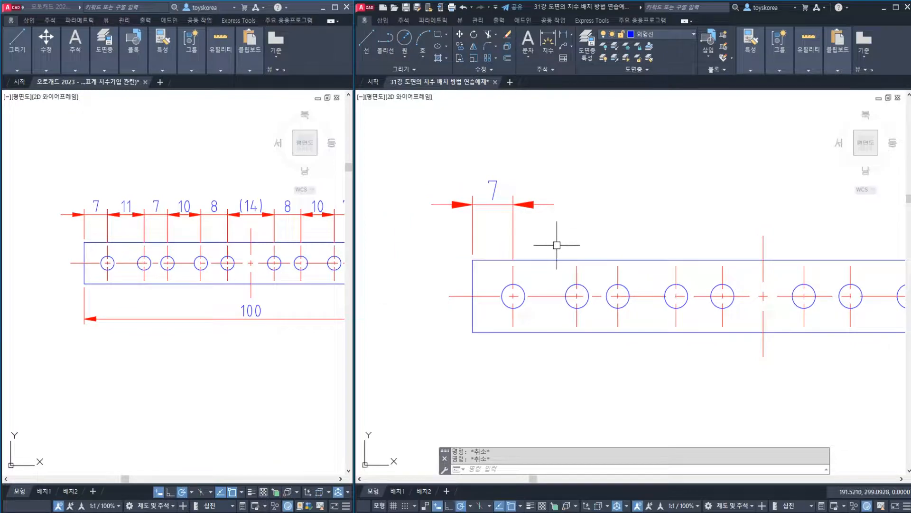
{"action": "type", "text": "CO"}
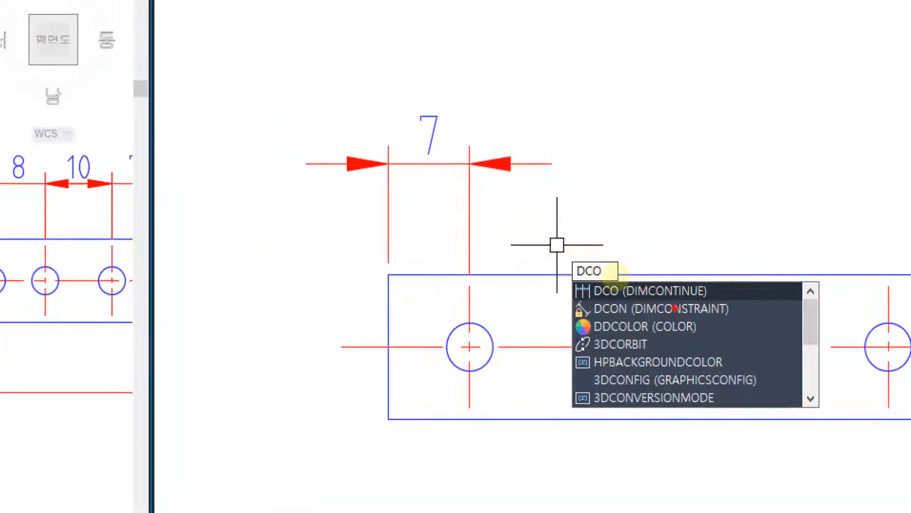
{"action": "mouse_move", "coordinate": [673, 306]}
{"action": "left_mouse_down"}
{"action": "mouse_move", "coordinate": [596, 308]}
{"action": "mouse_move", "coordinate": [553, 268]}
{"action": "mouse_move", "coordinate": [605, 224]}
{"action": "mouse_move", "coordinate": [728, 298]}
{"action": "left_mouse_up"}
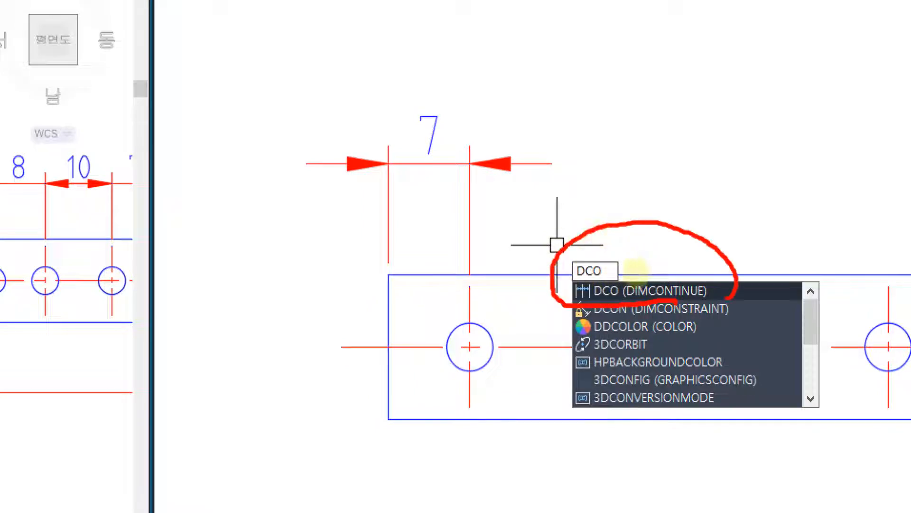
{"action": "left_click_drag", "start_coordinate": [608, 265], "coordinate": [645, 236]}
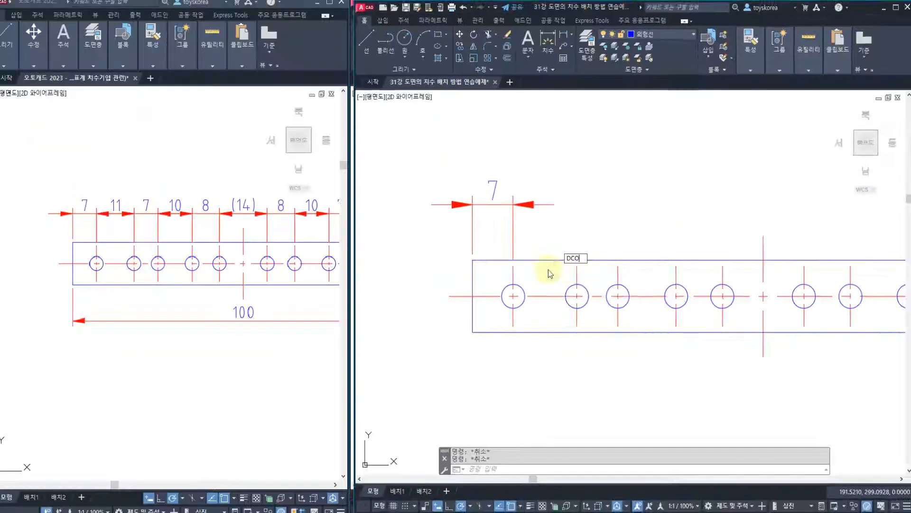
{"action": "key", "text": "Escape"}
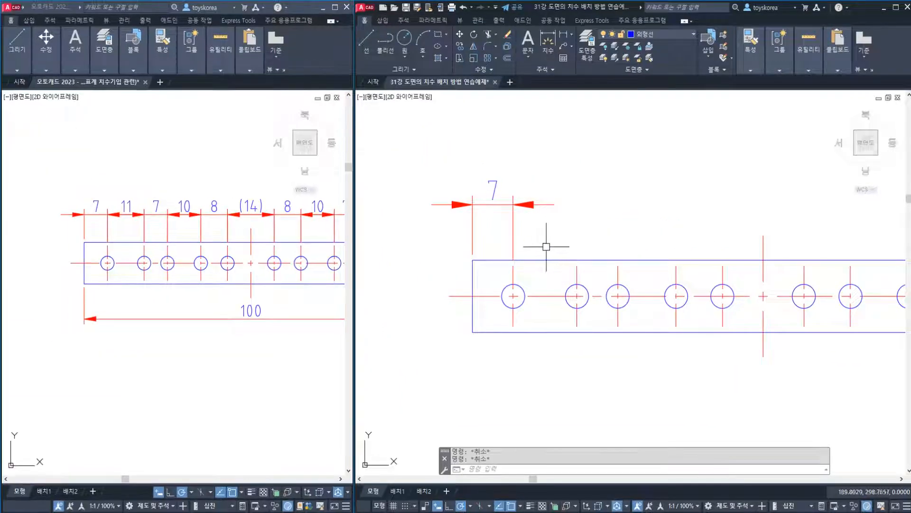
- Start a continued dimension with DCO and choose the bar's base dimension by its left extension line as the one to continue
{"action": "type", "text": "DC"}
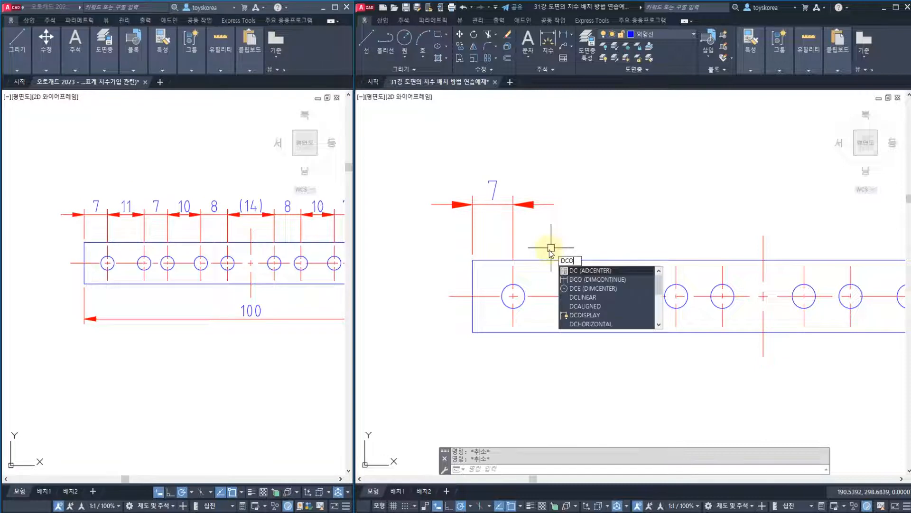
{"action": "type", "text": "O"}
{"action": "key", "text": "Return"}
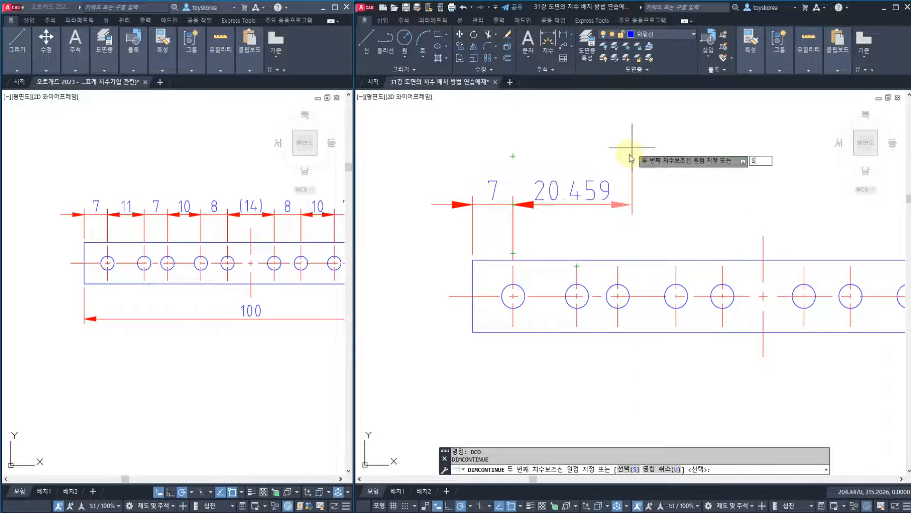
{"action": "key", "text": "Return"}
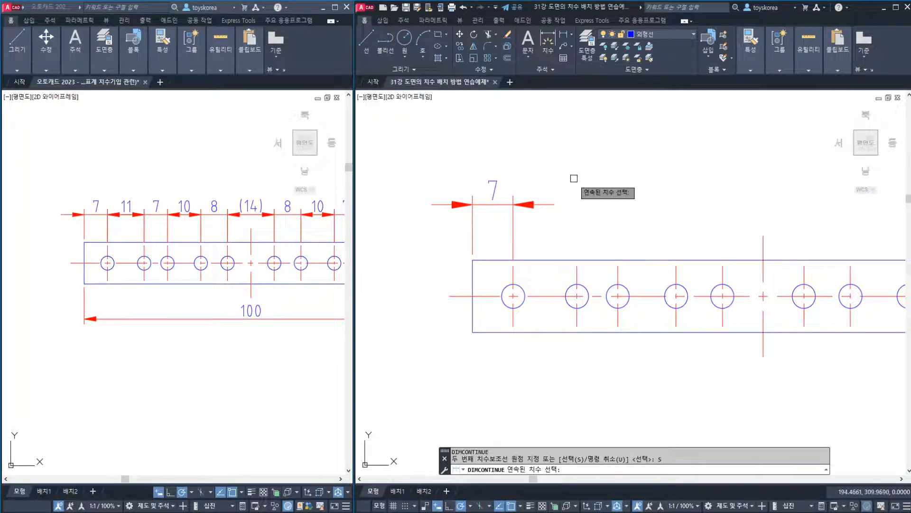
{"action": "left_click", "coordinate": [471, 219]}
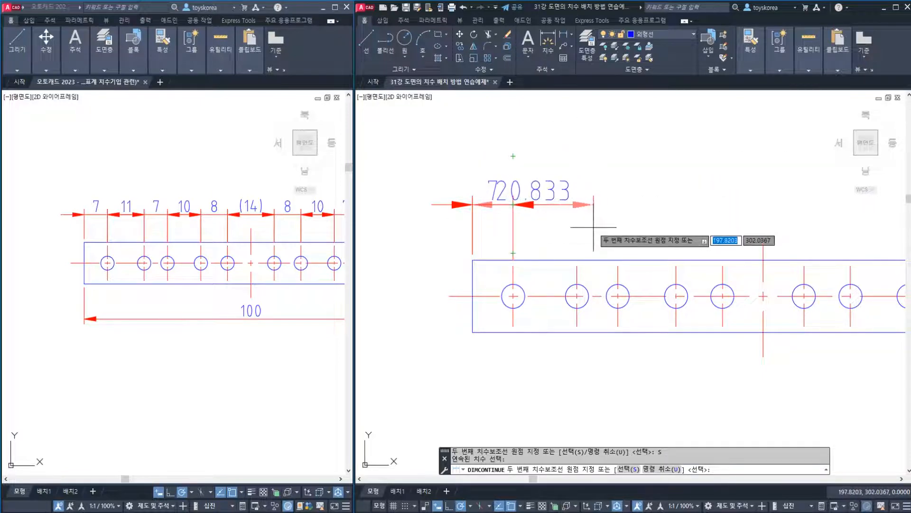
- Reselect the bar's base dimension by its right extension line at the first hole so the chain continues from there
{"action": "type", "text": "s"}
{"action": "key", "text": "Return"}
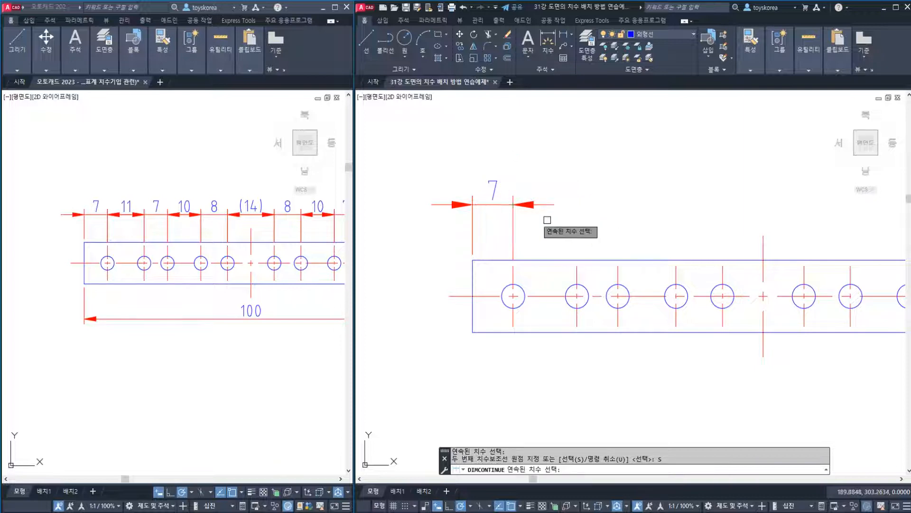
{"action": "left_click", "coordinate": [513, 229]}
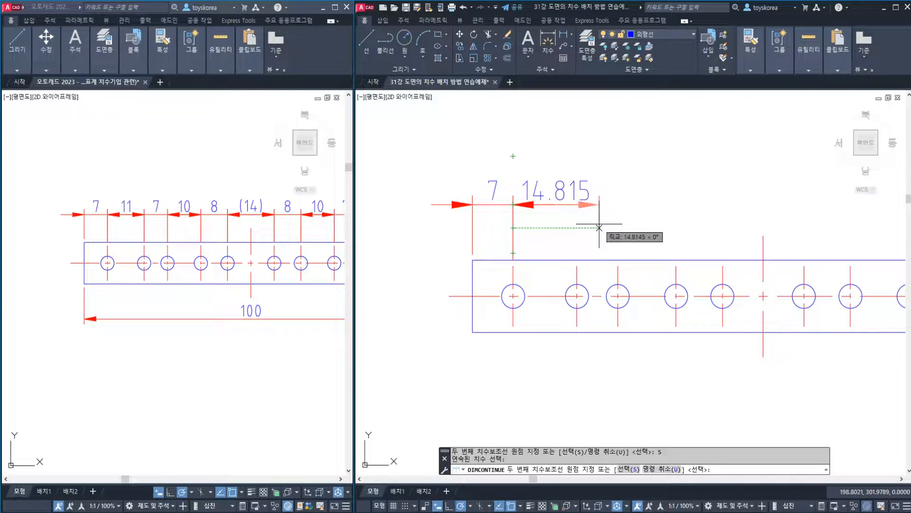
{"action": "type", "text": "S"}
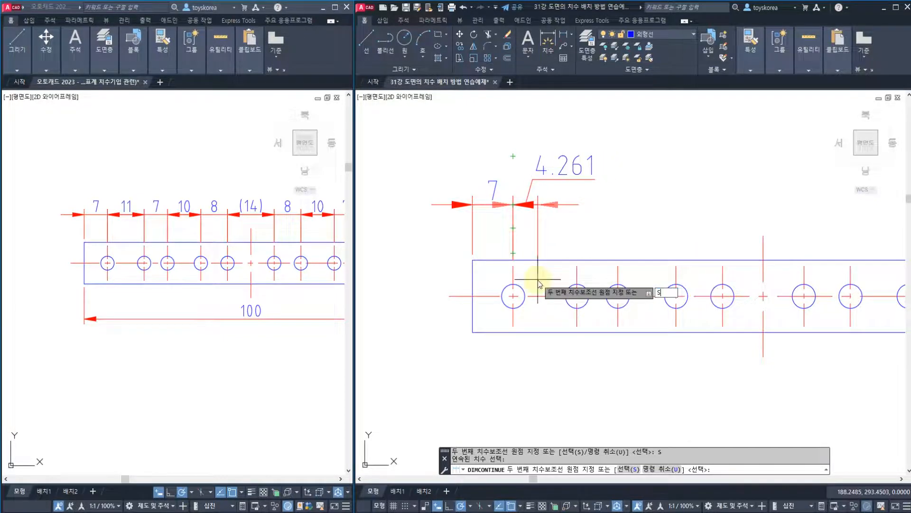
{"action": "key", "text": "Return"}
{"action": "left_click", "coordinate": [514, 277]}
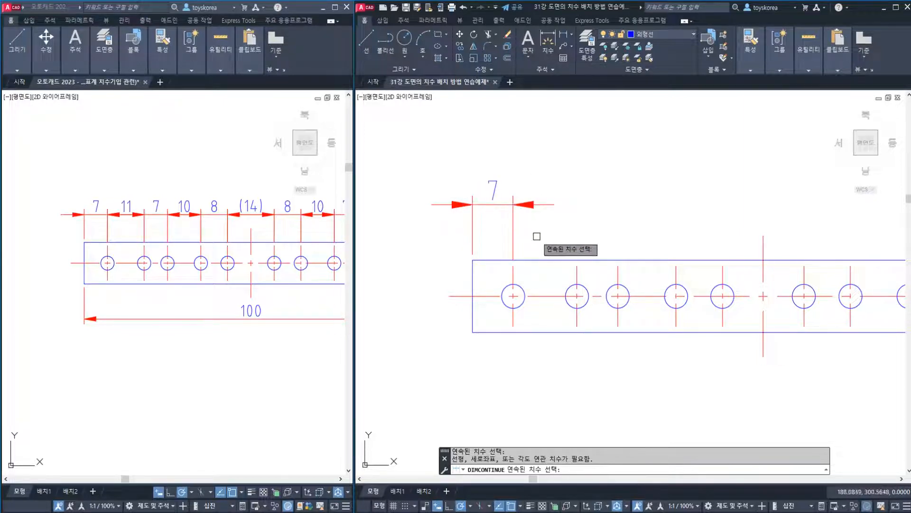
{"action": "left_click", "coordinate": [513, 222]}
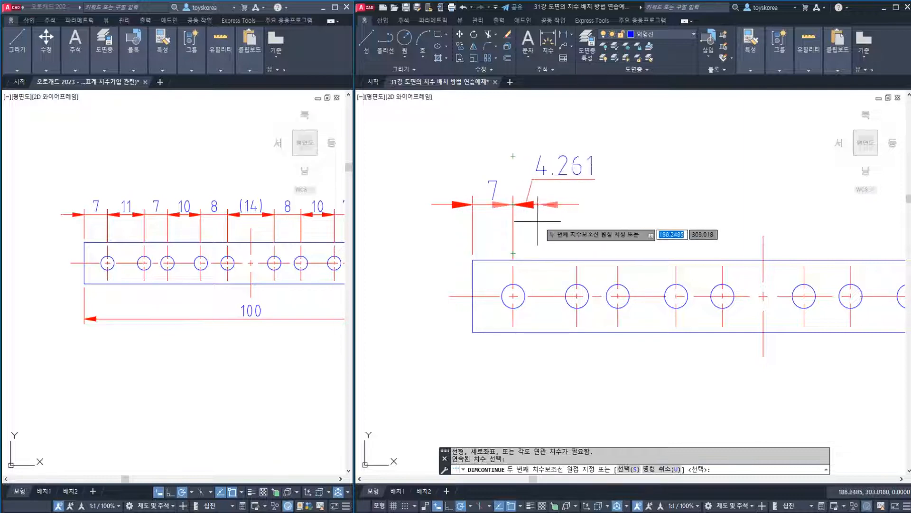
- Continue the dimension chain from the first hole through the second, third, fourth, fifth and sixth hole centerlines
{"action": "left_click", "coordinate": [576, 265]}
{"action": "left_click", "coordinate": [617, 265]}
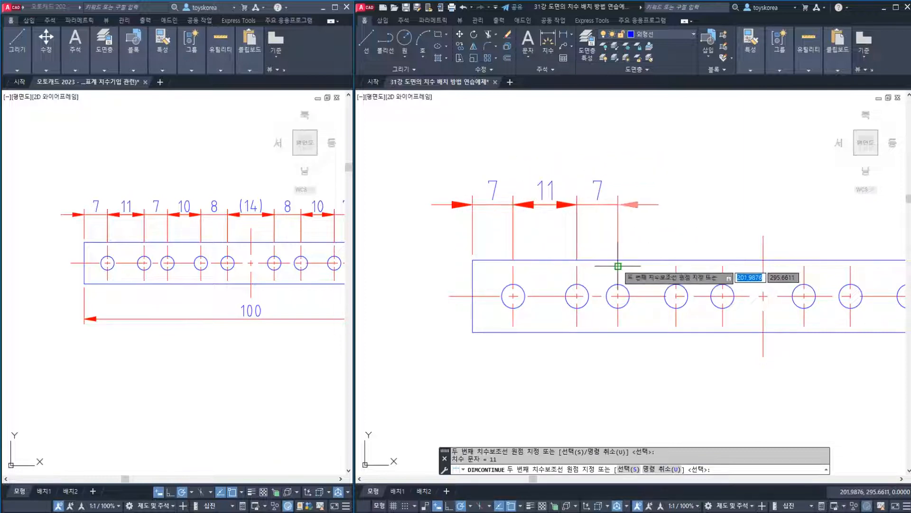
{"action": "left_click", "coordinate": [676, 265]}
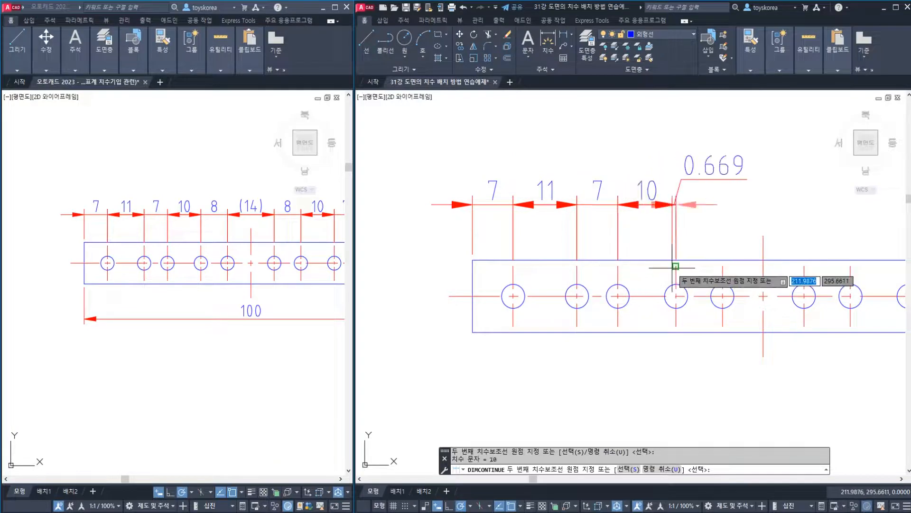
{"action": "left_click", "coordinate": [722, 266]}
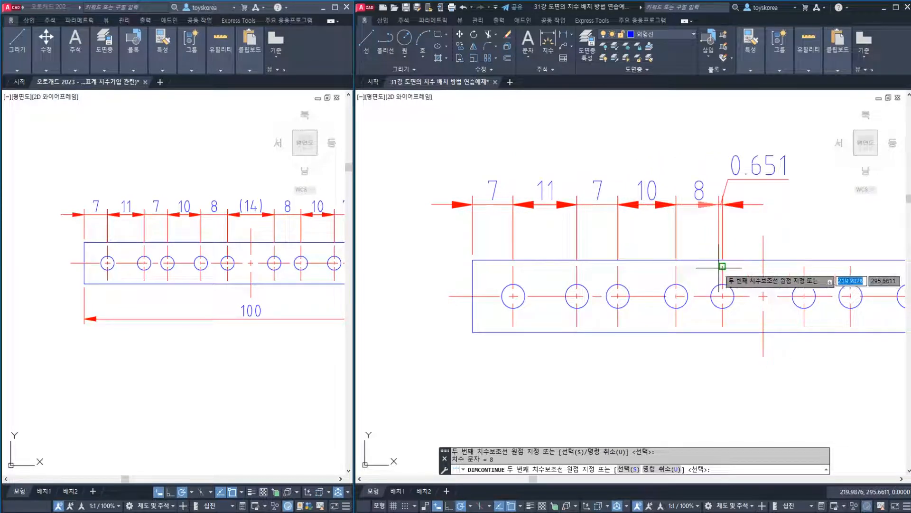
{"action": "left_click", "coordinate": [803, 265]}
- Extend the continued chain through the seventh to tenth hole centerlines to the bar's right end and finish it
{"action": "middle_click_drag", "start_coordinate": [566, 174], "coordinate": [502, 199]}
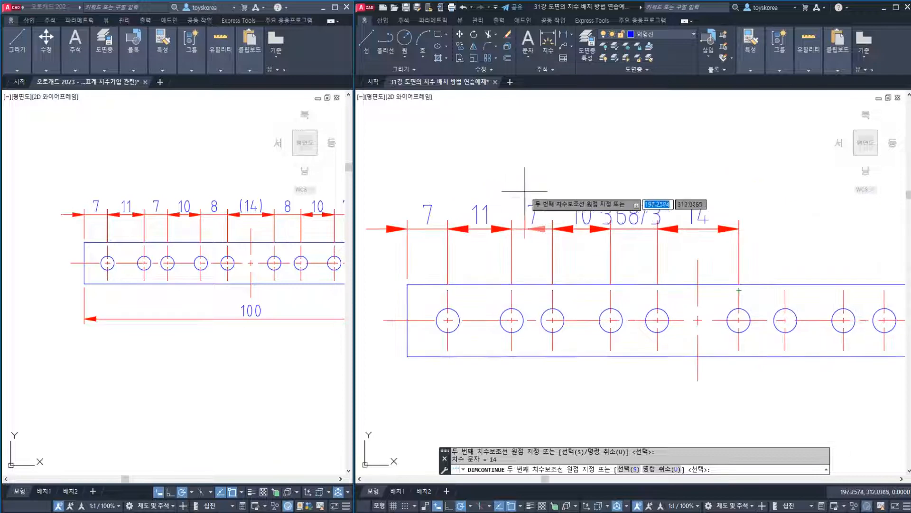
{"action": "middle_click_drag", "start_coordinate": [588, 172], "coordinate": [446, 159]}
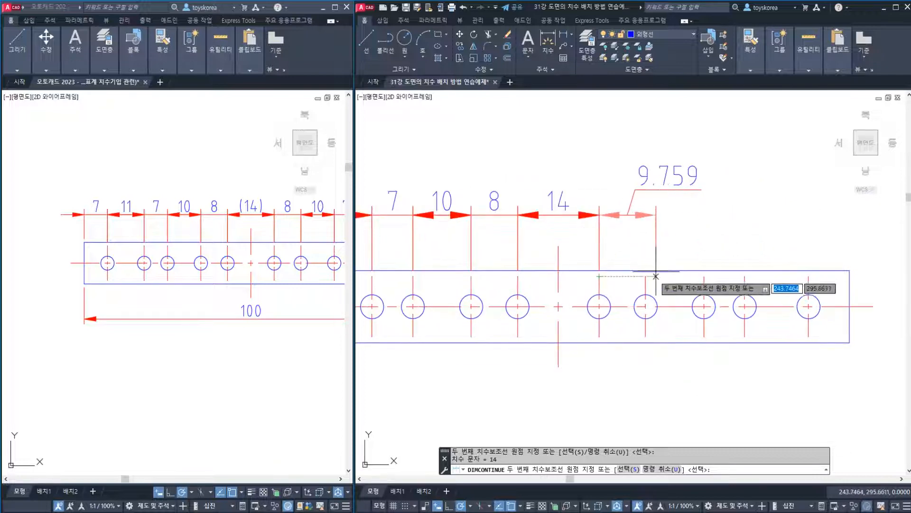
{"action": "left_click", "coordinate": [646, 276]}
{"action": "left_click", "coordinate": [703, 275]}
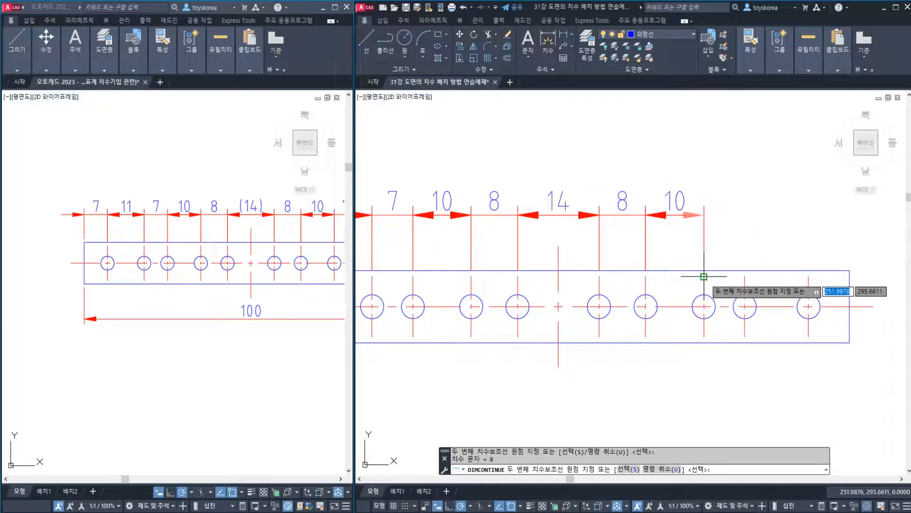
{"action": "left_click", "coordinate": [745, 277]}
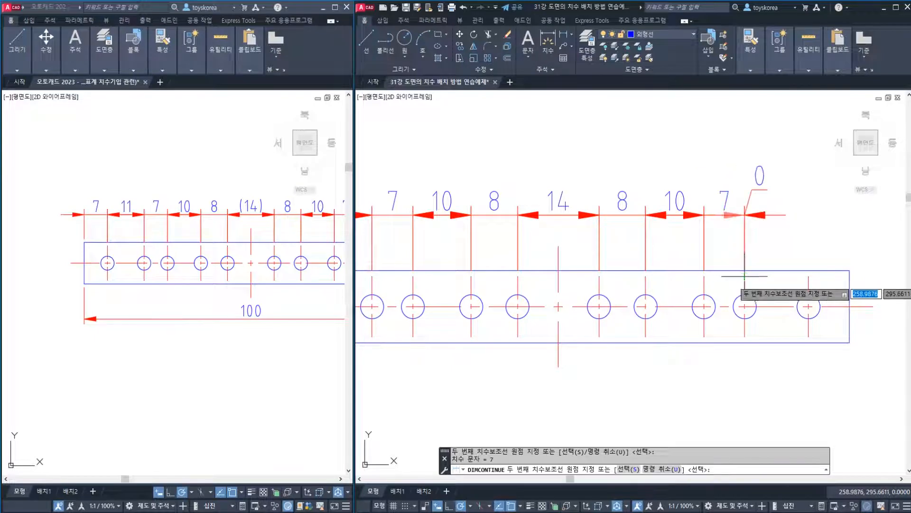
{"action": "left_click", "coordinate": [808, 277]}
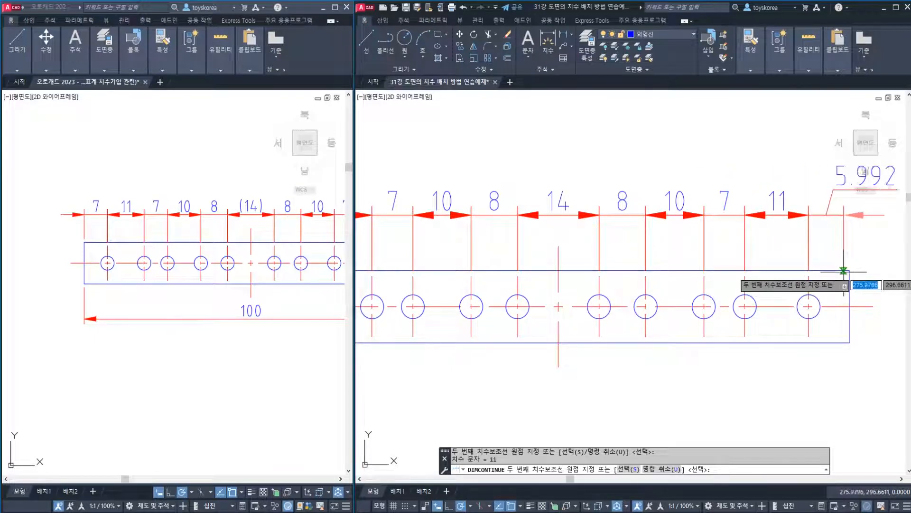
{"action": "left_click", "coordinate": [849, 271]}
{"action": "key", "text": "Escape"}
{"action": "key", "text": "Escape"}
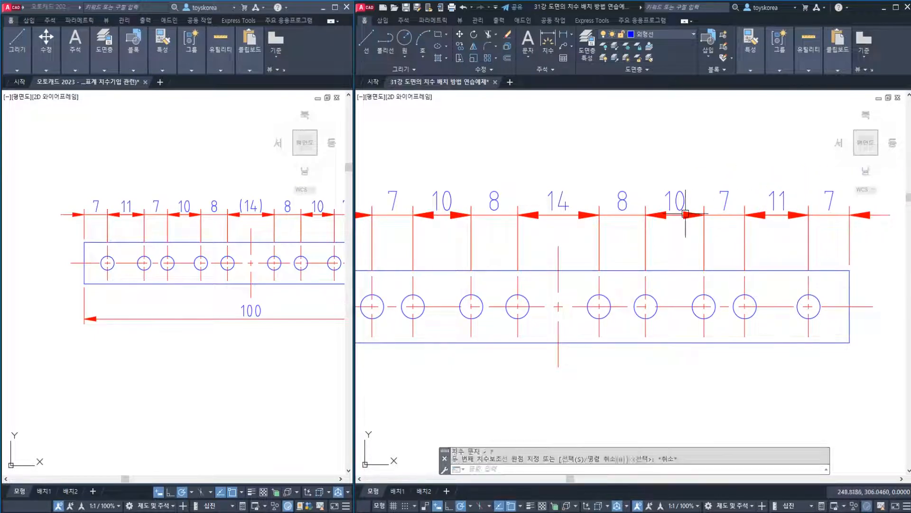
- Enclose the text of the dimension across the bar's center in parentheses as (14)
{"action": "scroll", "coordinate": [595, 230], "scroll_direction": "down", "scroll_amount": 2}
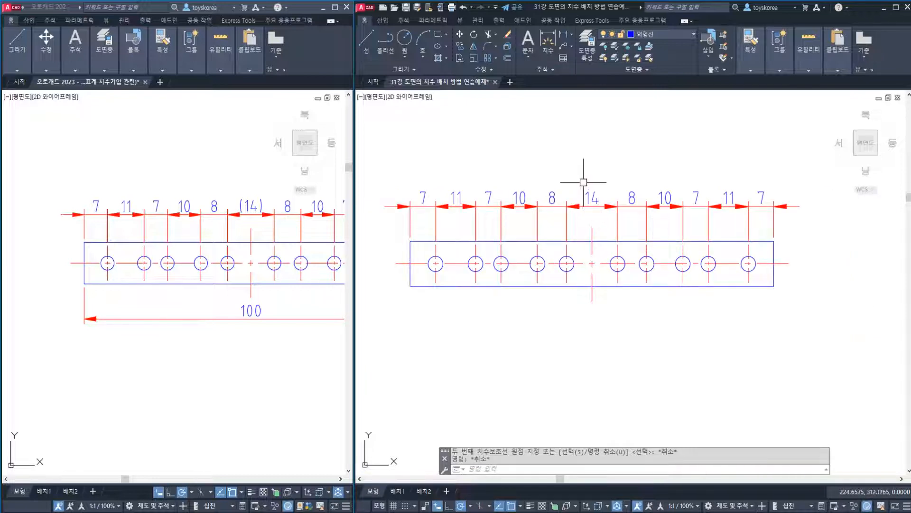
{"action": "scroll", "coordinate": [596, 195], "scroll_direction": "up", "scroll_amount": 3}
{"action": "left_click", "coordinate": [582, 201]}
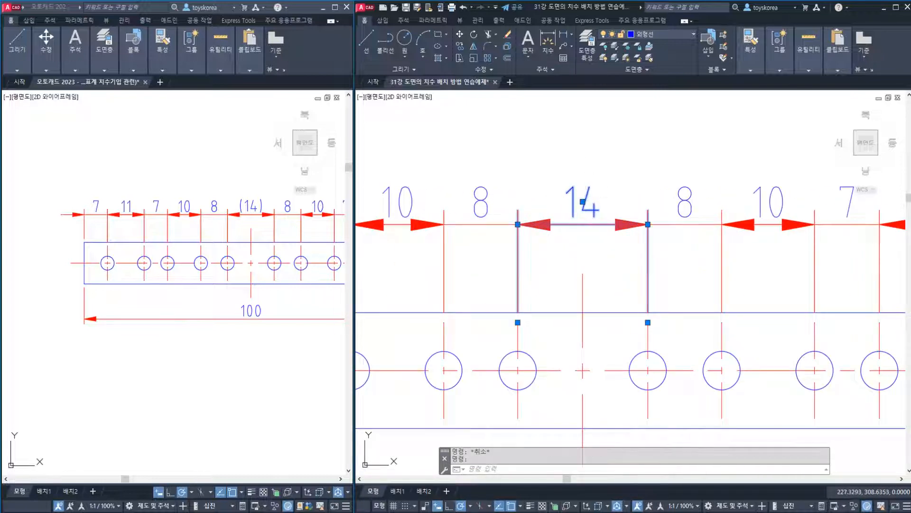
{"action": "double_click", "coordinate": [583, 203]}
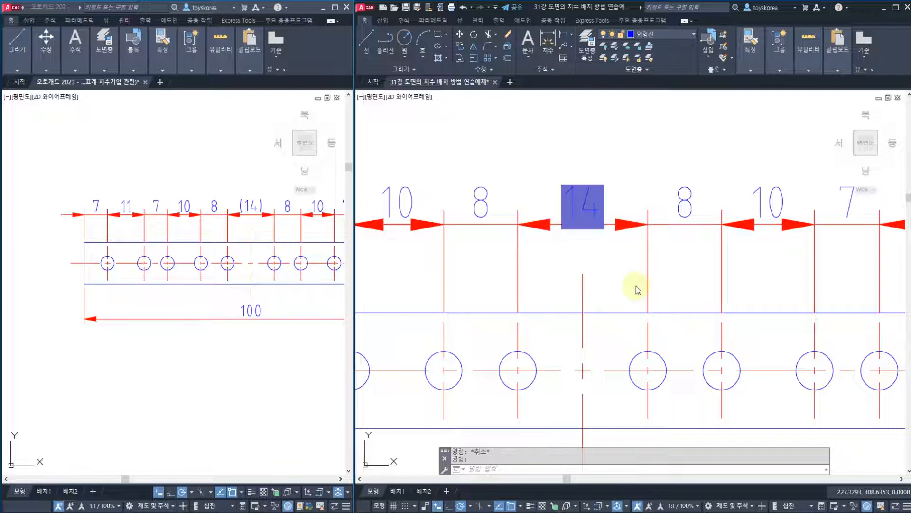
{"action": "type", "text": "("}
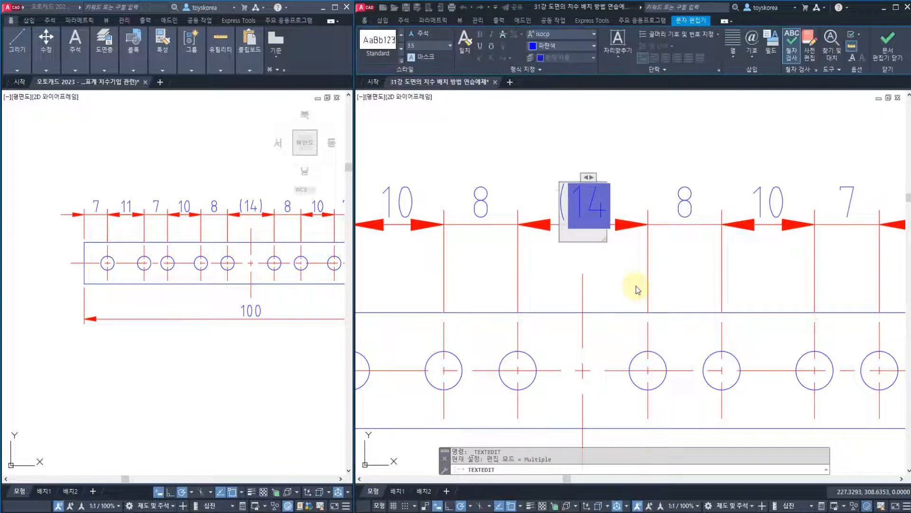
{"action": "key", "text": "Right"}
{"action": "type", "text": ")"}
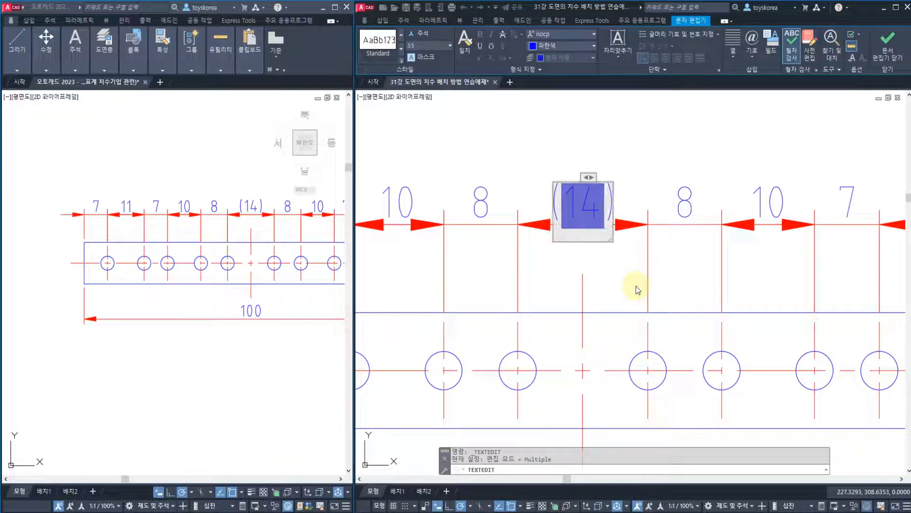
{"action": "left_click", "coordinate": [623, 157]}
{"action": "key", "text": "Escape"}
- Place two sample linear dimensions in the empty space above the practice bar, about 9.6 and 8.4 units wide
{"action": "scroll", "coordinate": [619, 156], "scroll_direction": "down", "scroll_amount": 4}
{"action": "middle_click_drag", "start_coordinate": [526, 125], "coordinate": [528, 152]}
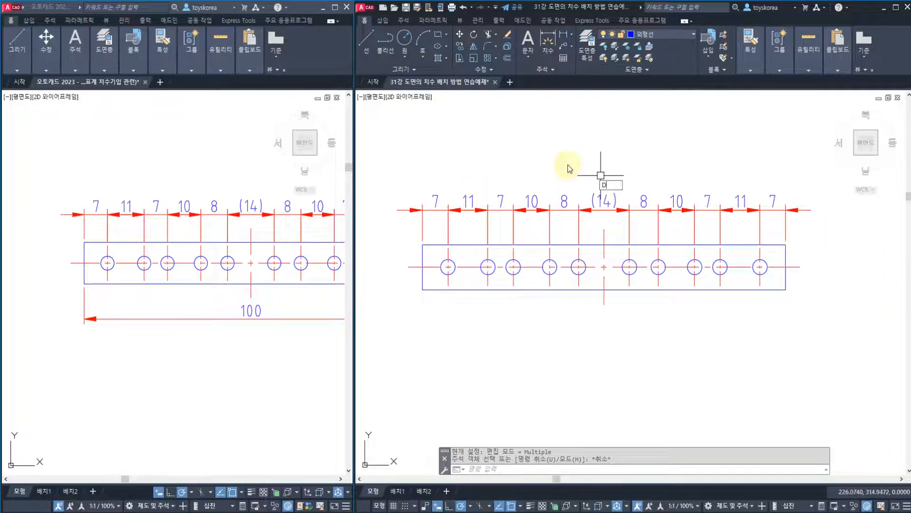
{"action": "key", "text": "Return"}
{"action": "left_click", "coordinate": [512, 153]}
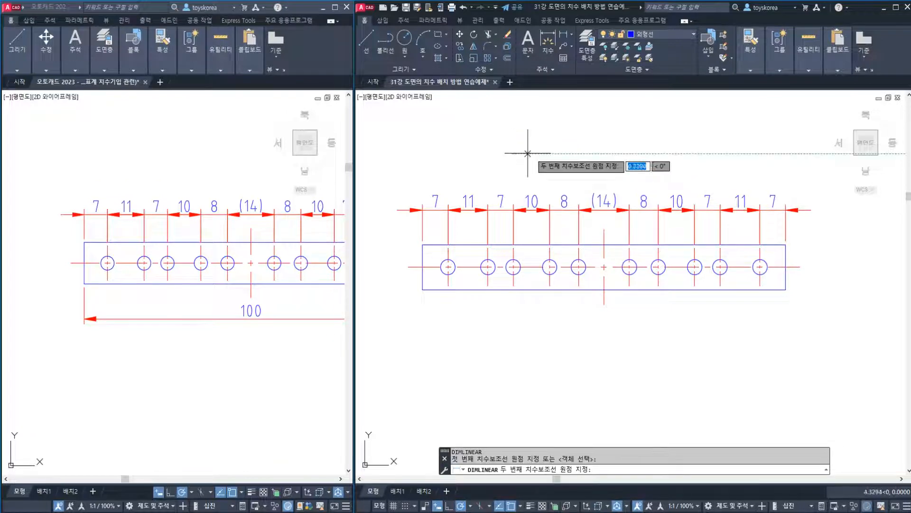
{"action": "left_click", "coordinate": [546, 153]}
{"action": "left_click", "coordinate": [547, 132]}
{"action": "key", "text": "Return"}
{"action": "left_click", "coordinate": [562, 158]}
{"action": "left_click", "coordinate": [592, 157]}
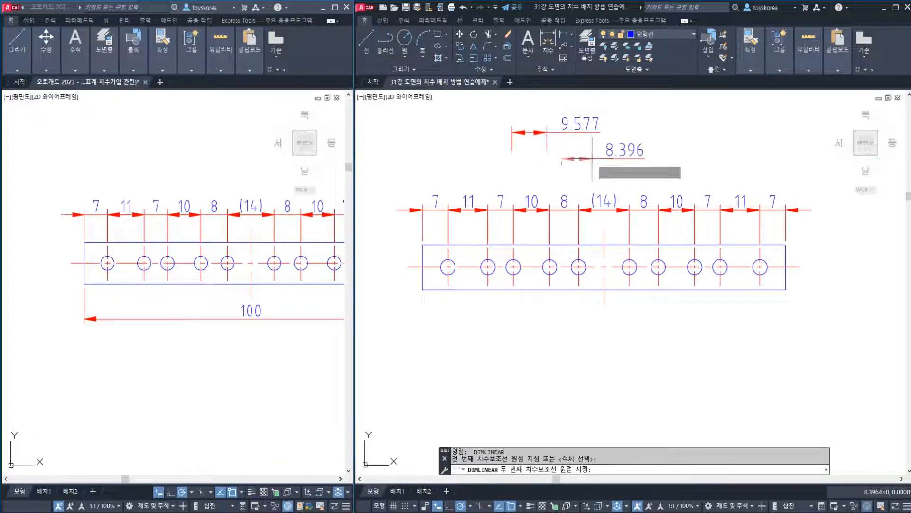
{"action": "left_click", "coordinate": [589, 148]}
{"action": "key", "text": "Escape"}
{"action": "key", "text": "Escape"}
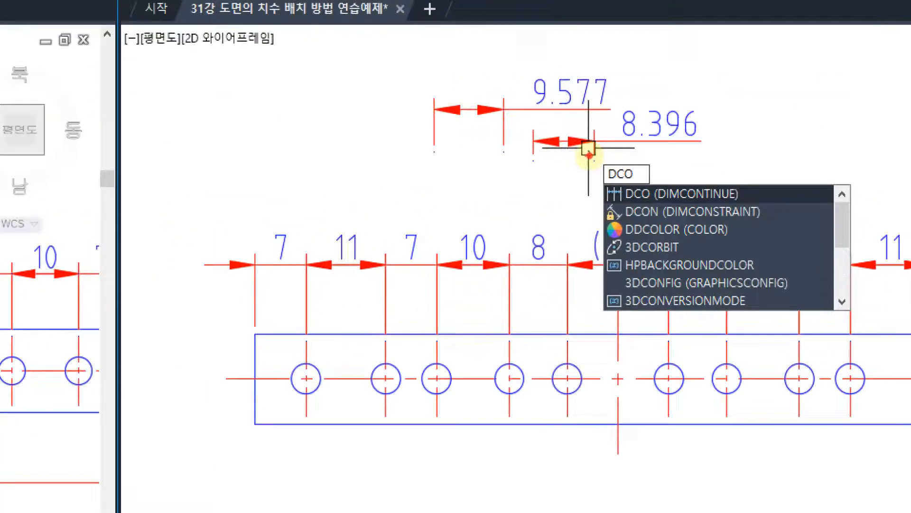
- Circle the entered DCO shortcut with the screen pen, handwrite and circle "DLI" beside it, and clear the markings
{"action": "left_click_drag", "start_coordinate": [615, 152], "coordinate": [638, 177]}
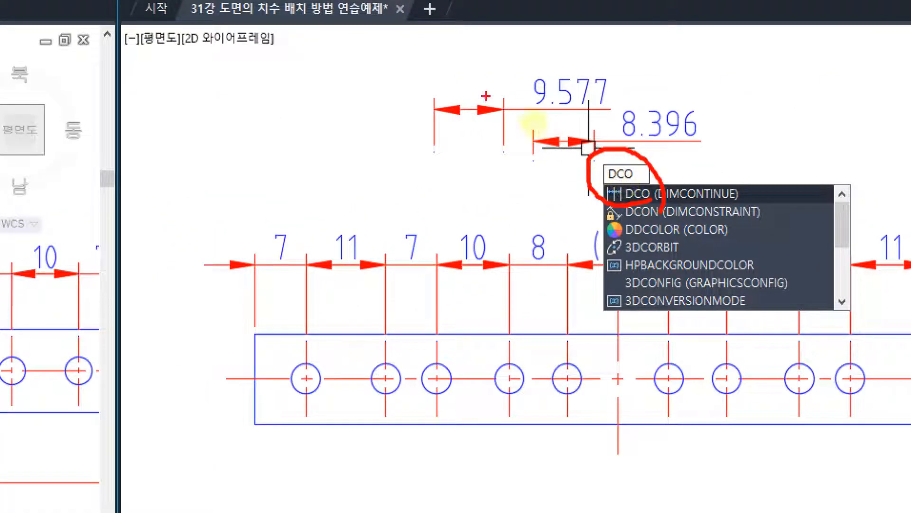
{"action": "left_click_drag", "start_coordinate": [190, 156], "coordinate": [197, 224]}
{"action": "left_click_drag", "start_coordinate": [189, 143], "coordinate": [222, 145]}
{"action": "left_click_drag", "start_coordinate": [263, 192], "coordinate": [308, 207]}
{"action": "mouse_move", "coordinate": [309, 129]}
{"action": "left_mouse_down"}
{"action": "mouse_move", "coordinate": [356, 128]}
{"action": "mouse_move", "coordinate": [363, 223]}
{"action": "mouse_move", "coordinate": [426, 212]}
{"action": "mouse_move", "coordinate": [236, 68]}
{"action": "mouse_move", "coordinate": [422, 259]}
{"action": "left_mouse_up"}
{"action": "left_click_drag", "start_coordinate": [380, 322], "coordinate": [441, 321]}
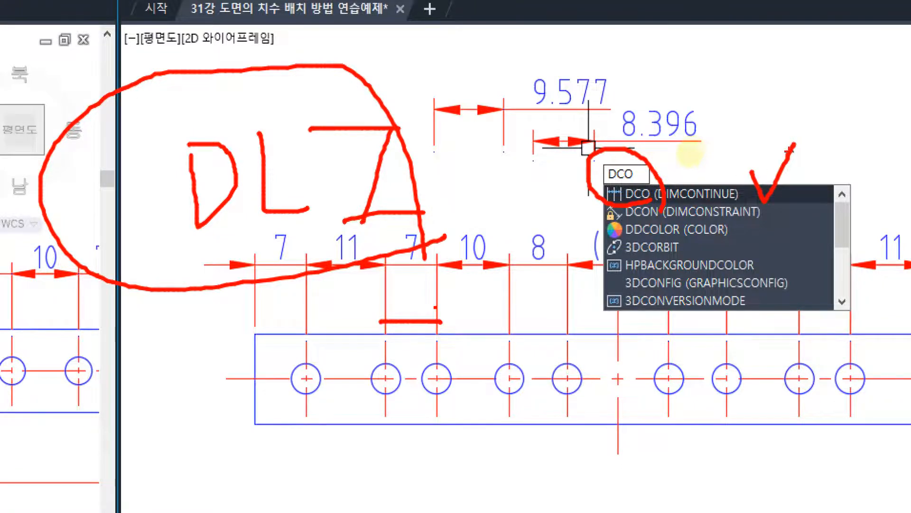
{"action": "key", "text": "Escape"}
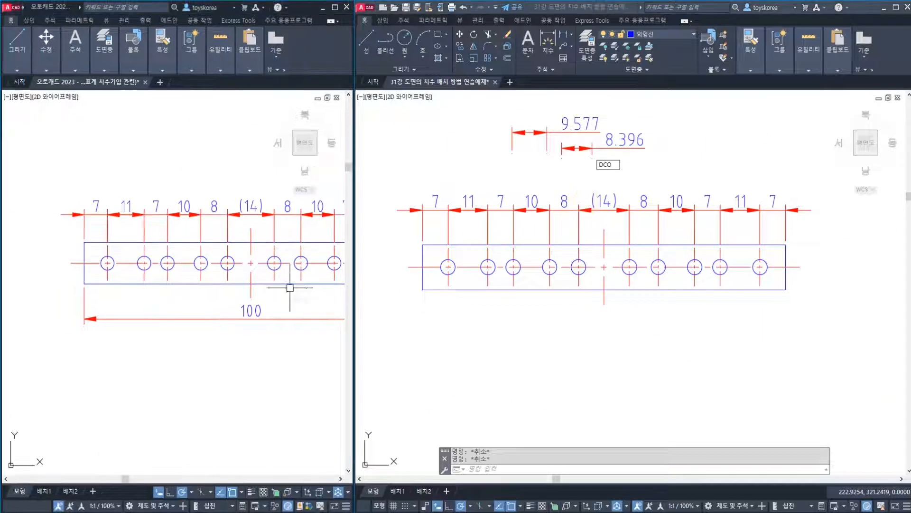
- Add a linear dimension above the first practice shaft for the length of its largest-diameter section
{"action": "scroll", "coordinate": [152, 320], "scroll_direction": "down", "scroll_amount": 3}
{"action": "scroll", "coordinate": [227, 336], "scroll_direction": "up", "scroll_amount": 6}
{"action": "middle_click_drag", "start_coordinate": [227, 336], "coordinate": [181, 331]}
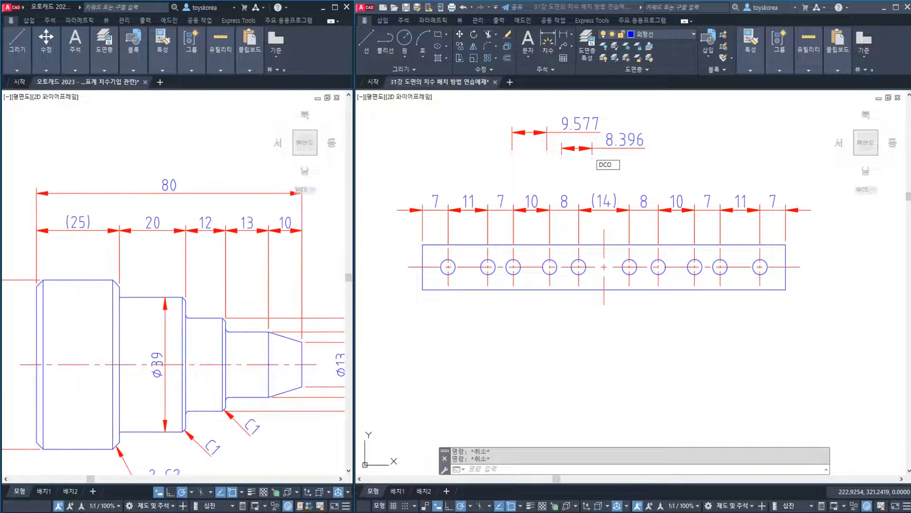
{"action": "scroll", "coordinate": [527, 332], "scroll_direction": "down", "scroll_amount": 6}
{"action": "middle_click_drag", "start_coordinate": [495, 347], "coordinate": [557, 254]}
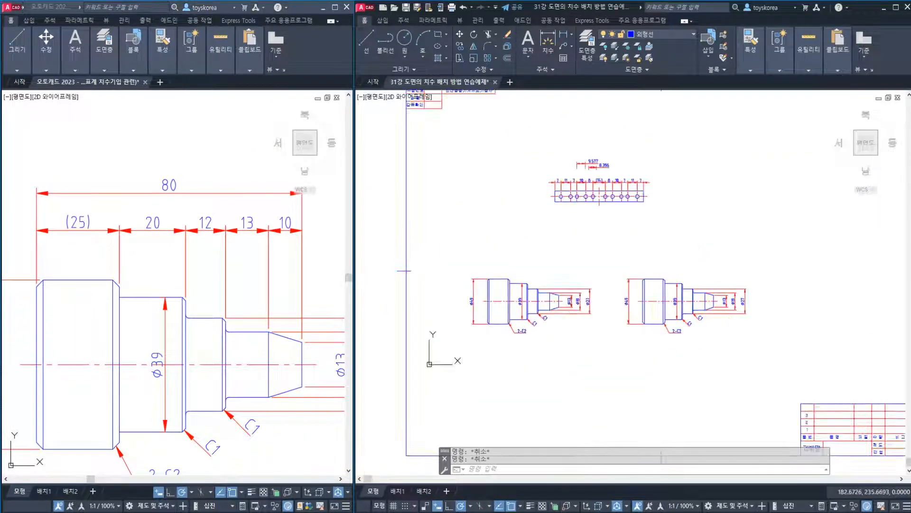
{"action": "scroll", "coordinate": [475, 291], "scroll_direction": "up", "scroll_amount": 7}
{"action": "middle_click_drag", "start_coordinate": [475, 291], "coordinate": [500, 278]}
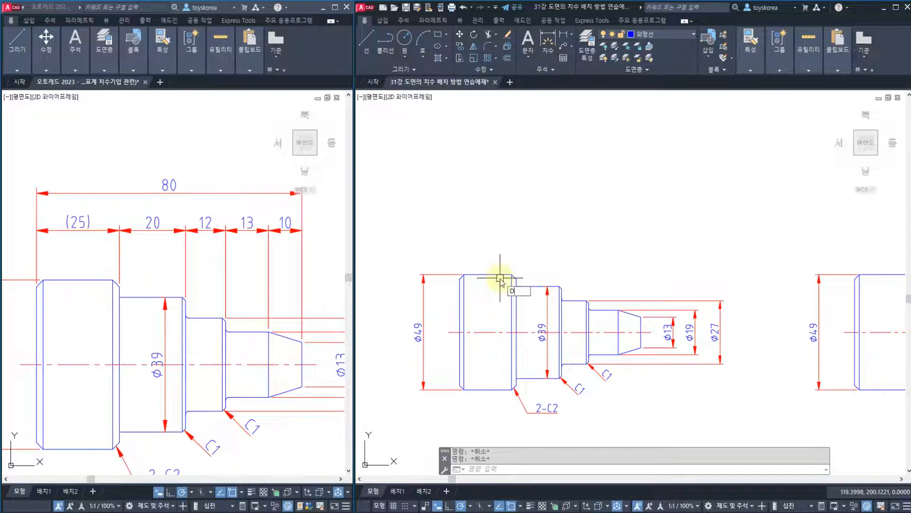
{"action": "type", "text": "LI"}
{"action": "key", "text": "Return"}
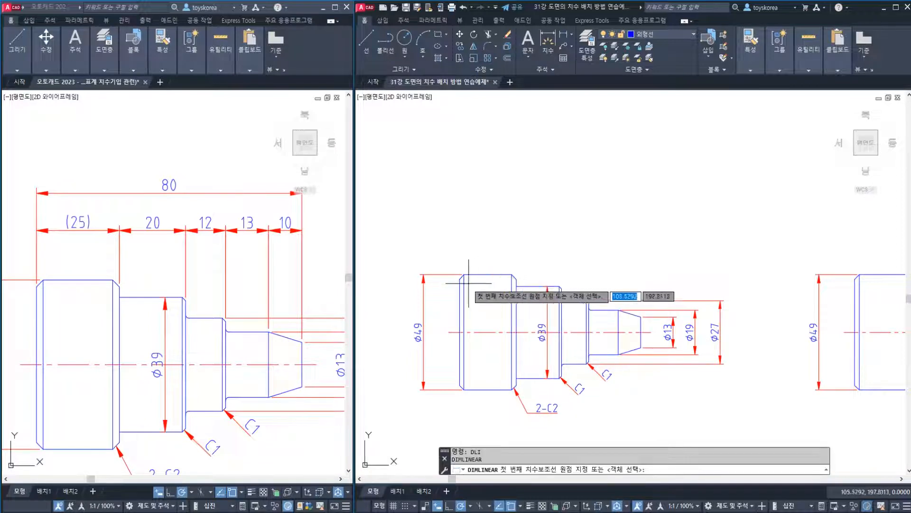
{"action": "left_click", "coordinate": [463, 275]}
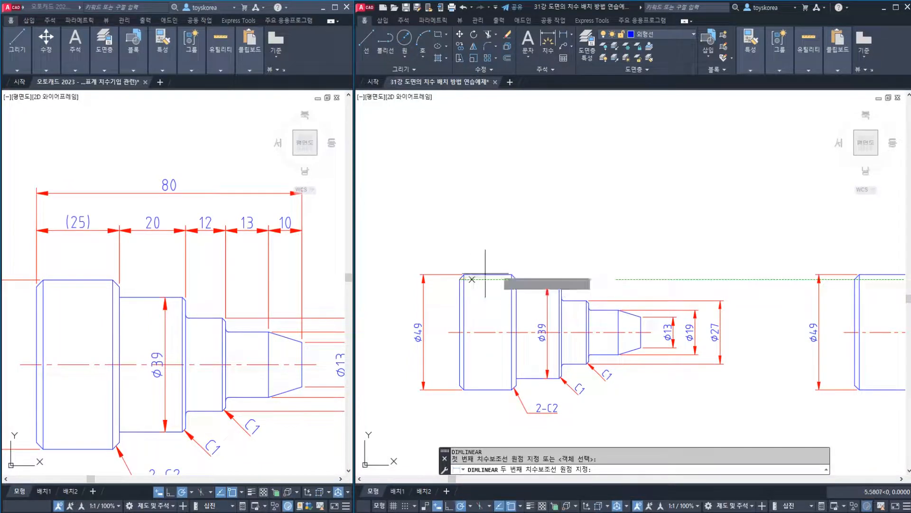
{"action": "left_click", "coordinate": [516, 275]}
{"action": "left_click", "coordinate": [472, 235]}
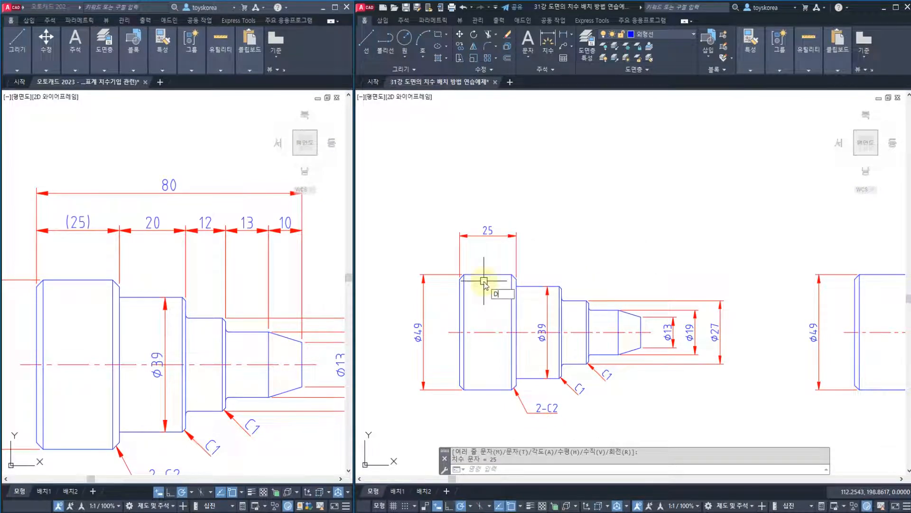
- Continue the dimension in series (DCO) through the remaining shoulders of the first shaft to the tapered tip's end
{"action": "key", "text": "Return"}
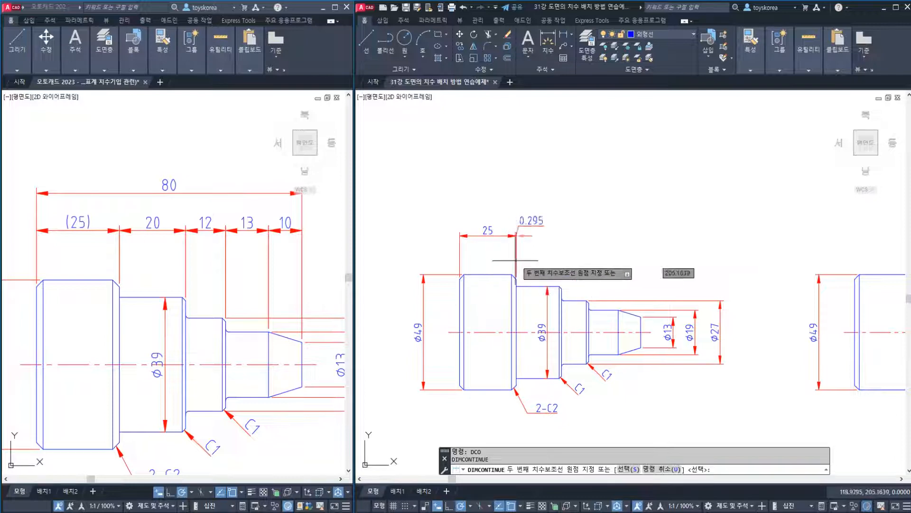
{"action": "scroll", "coordinate": [555, 280], "scroll_direction": "up", "scroll_amount": 4}
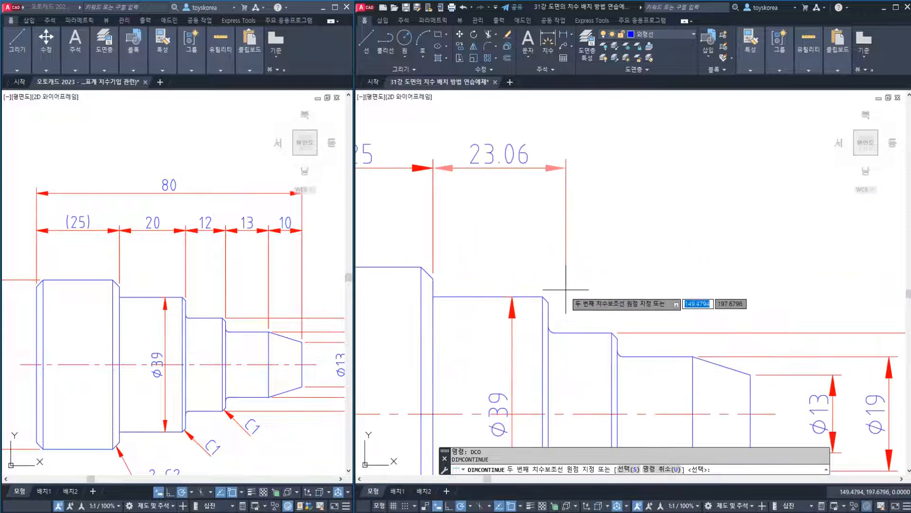
{"action": "left_click", "coordinate": [548, 302]}
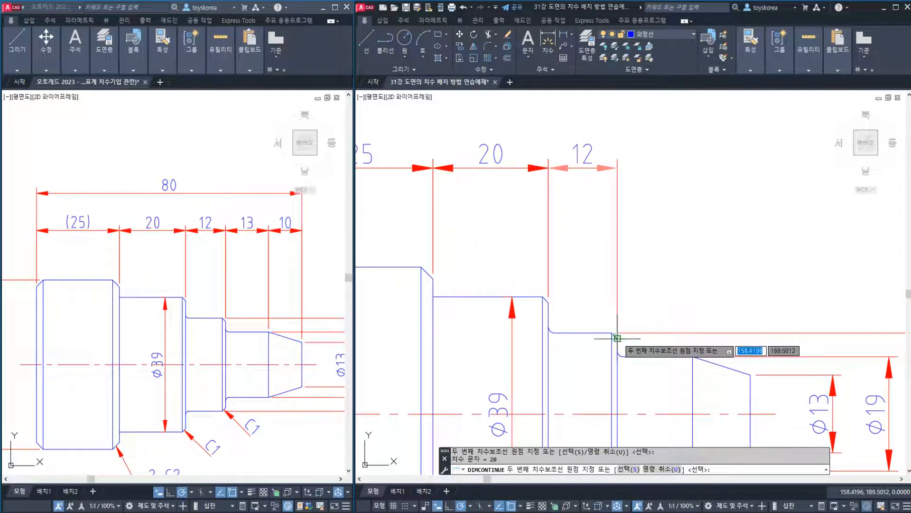
{"action": "left_click", "coordinate": [618, 332]}
{"action": "left_click", "coordinate": [693, 356]}
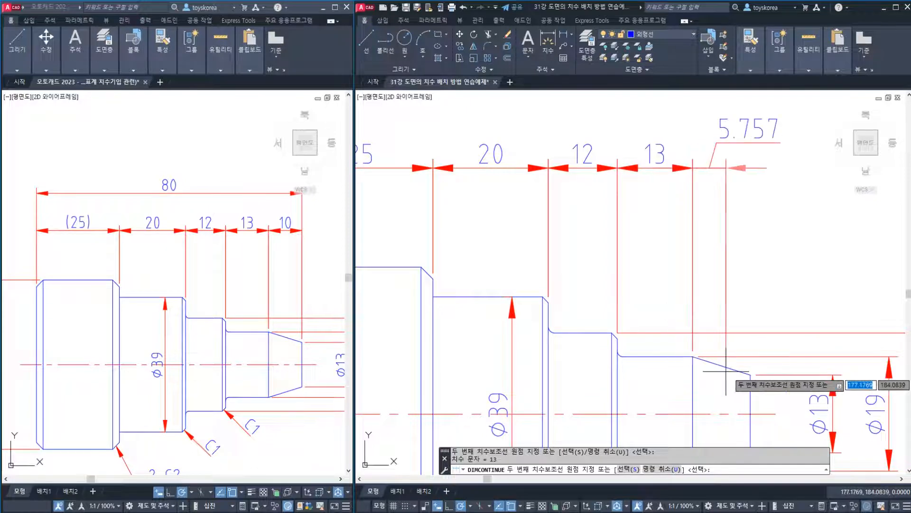
{"action": "left_click", "coordinate": [748, 374]}
{"action": "scroll", "coordinate": [723, 327], "scroll_direction": "down", "scroll_amount": 4}
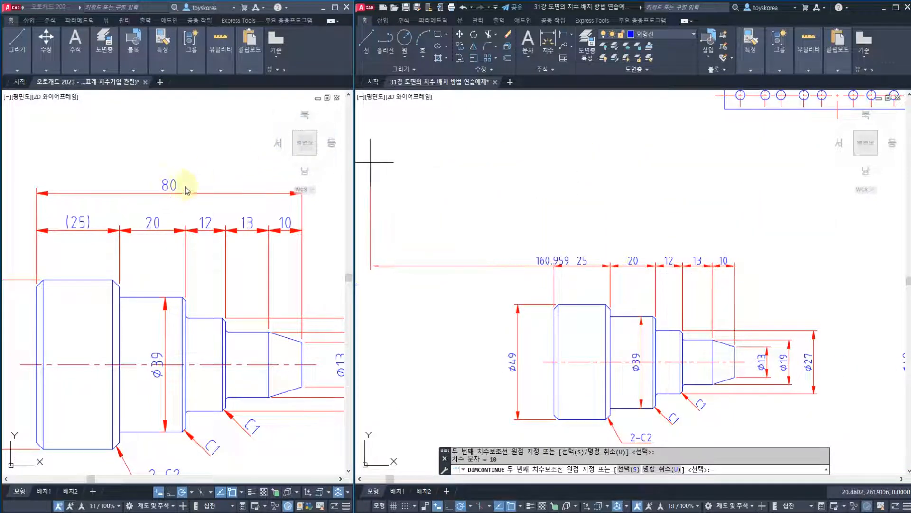
- Reselect the first dimension's left extension line as the base for continued dimensioning, and leave the command
{"action": "type", "text": "S"}
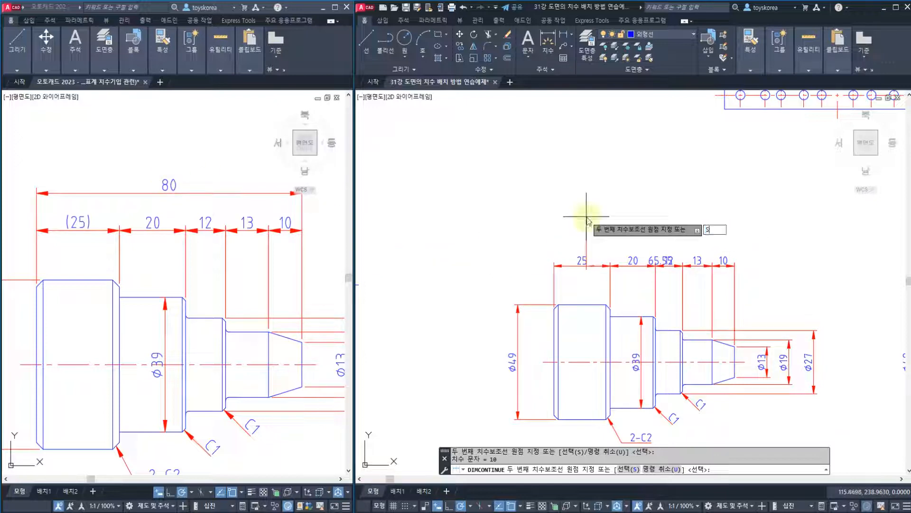
{"action": "key", "text": "Return"}
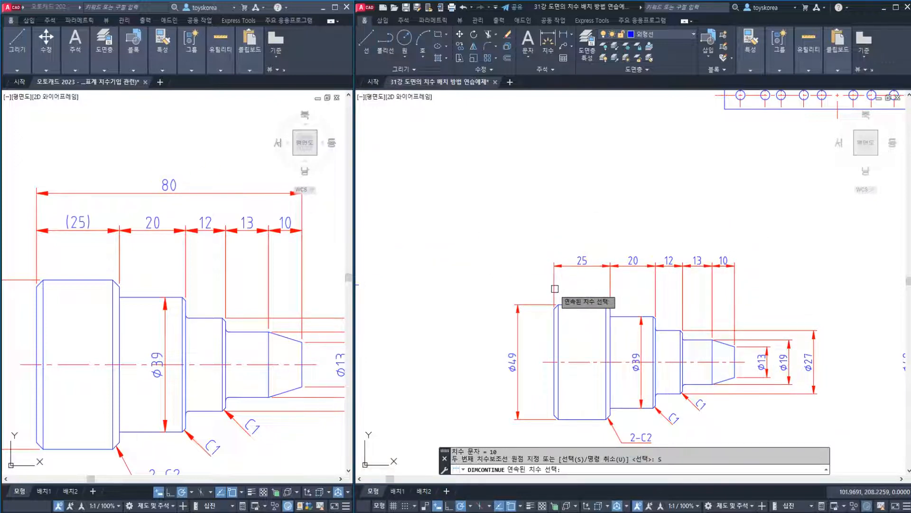
{"action": "left_click", "coordinate": [554, 282]}
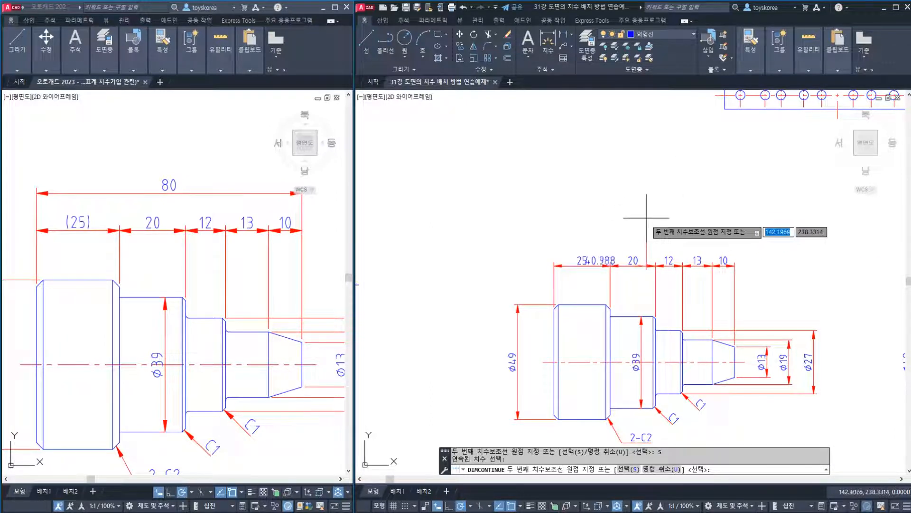
{"action": "key", "text": "Escape"}
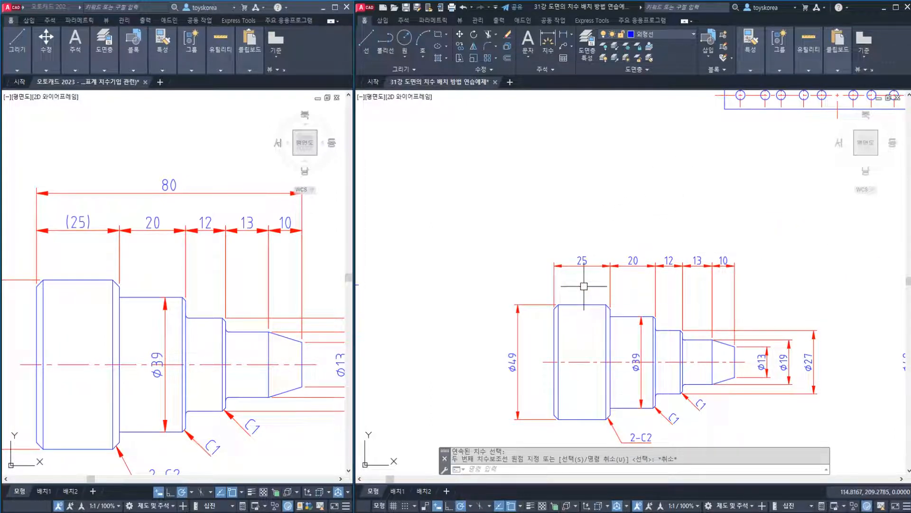
- Add an overall length linear dimension above the first shaft's dimension chain, from the left face to the tip
{"action": "type", "text": "dli"}
{"action": "key", "text": "Return"}
{"action": "left_click", "coordinate": [557, 308]}
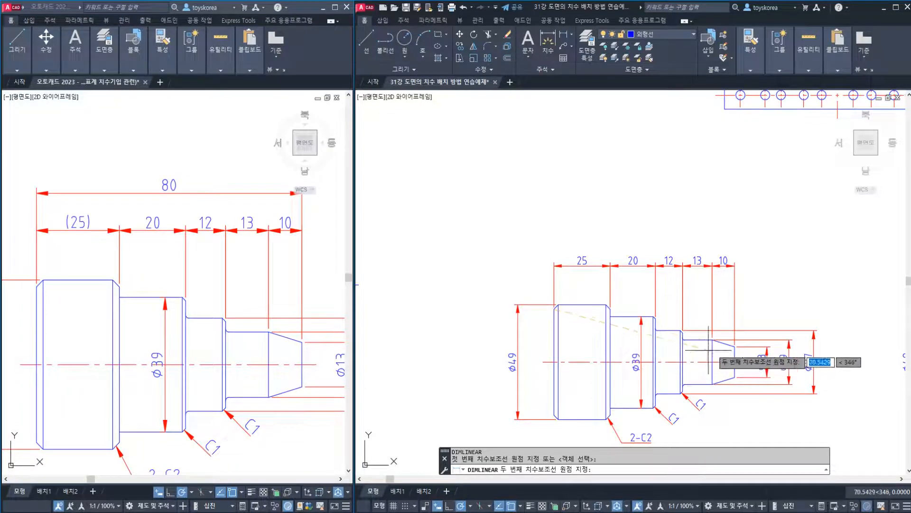
{"action": "left_click", "coordinate": [735, 345]}
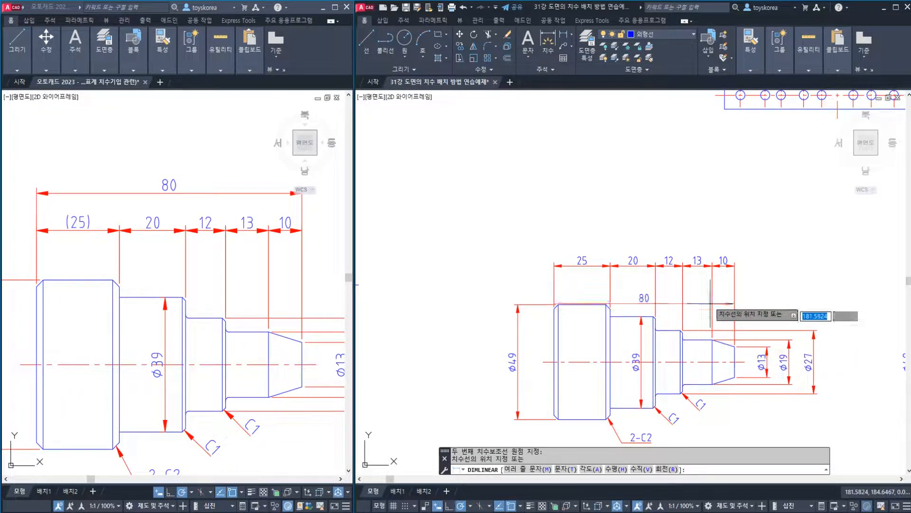
{"action": "left_click", "coordinate": [701, 245]}
{"action": "key", "text": "Escape"}
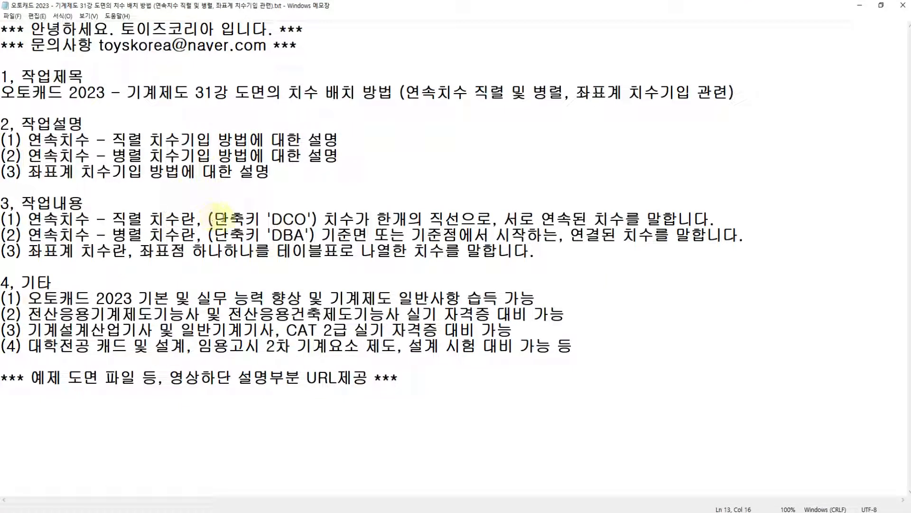
- Switch to the Notepad lesson notes and highlight the DCO shortcut and the definition of serial dimensions
{"action": "left_click_drag", "start_coordinate": [215, 219], "coordinate": [262, 219]}
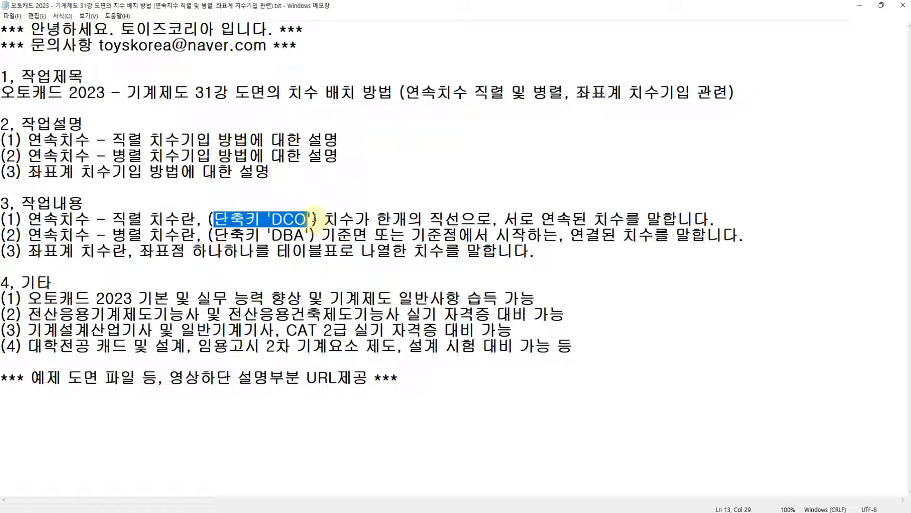
{"action": "left_click", "coordinate": [309, 218]}
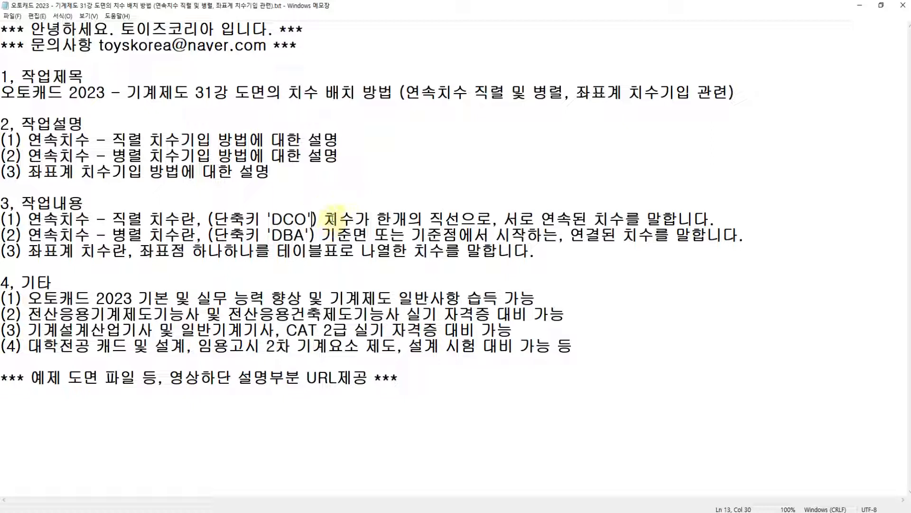
{"action": "left_click_drag", "start_coordinate": [327, 219], "coordinate": [709, 219]}
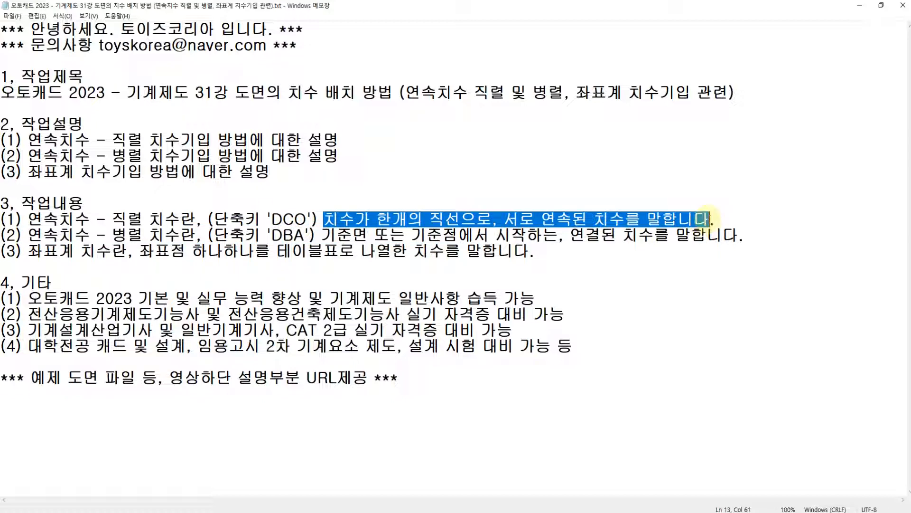
{"action": "left_click", "coordinate": [162, 219]}
- Return to AutoCAD and bring the second stepped shaft into view in both the reference and practice drawings
{"action": "left_click", "coordinate": [322, 510]}
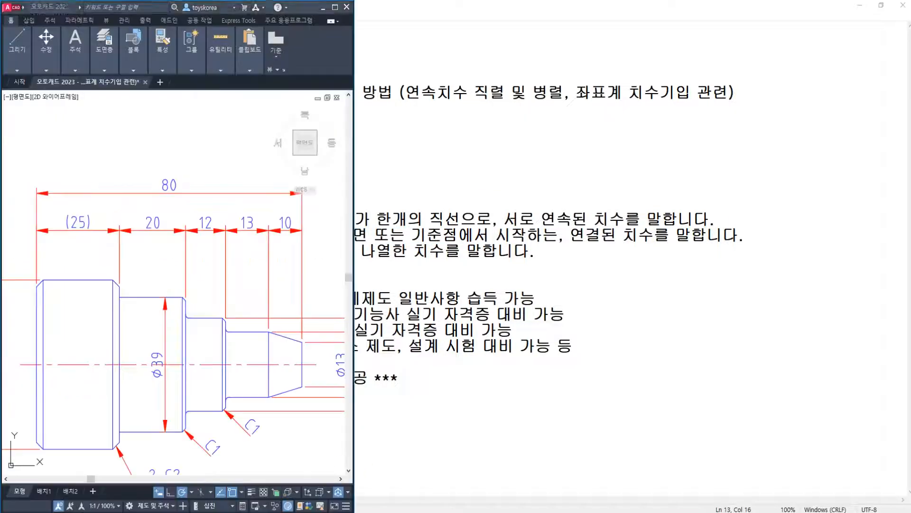
{"action": "left_click", "coordinate": [197, 317]}
{"action": "scroll", "coordinate": [198, 300], "scroll_direction": "down", "scroll_amount": 2}
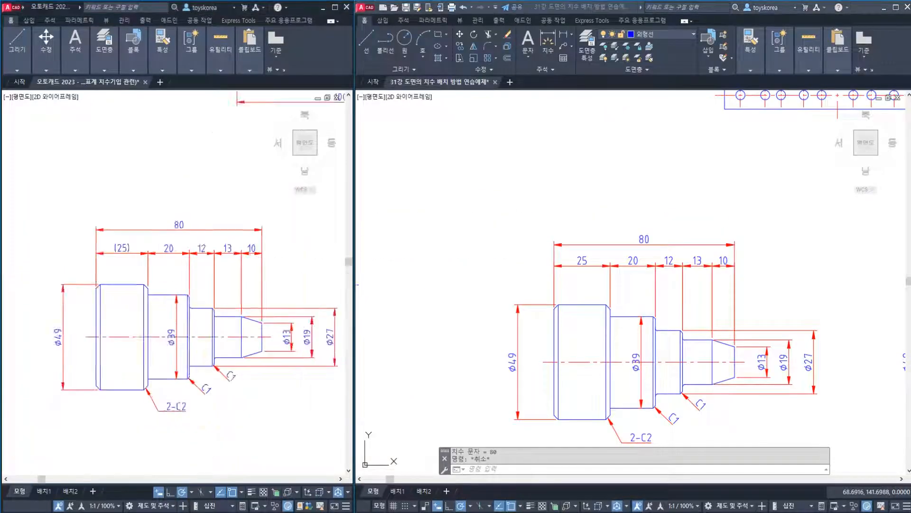
{"action": "middle_click_drag", "start_coordinate": [233, 282], "coordinate": [43, 252]}
{"action": "scroll", "coordinate": [212, 224], "scroll_direction": "up", "scroll_amount": 1}
{"action": "middle_click_drag", "start_coordinate": [225, 228], "coordinate": [191, 229]}
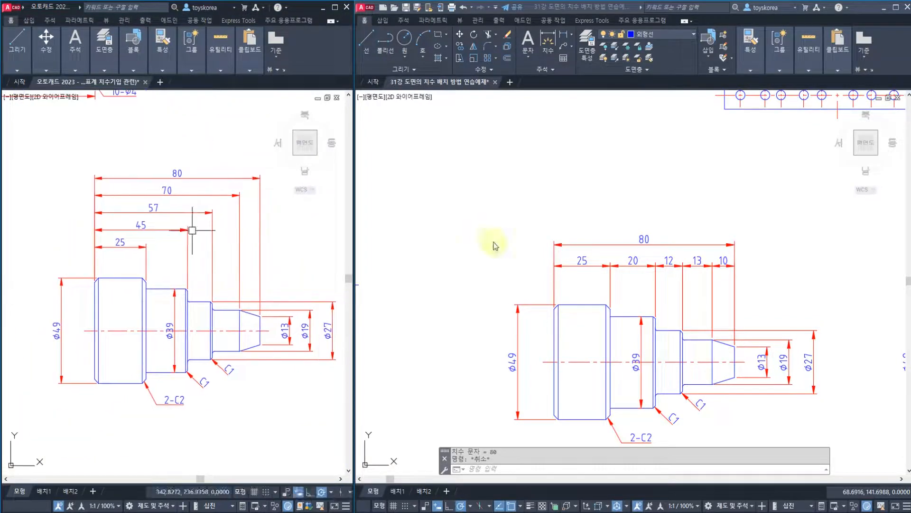
{"action": "left_click", "coordinate": [583, 227]}
{"action": "key", "text": "Escape"}
{"action": "scroll", "coordinate": [582, 227], "scroll_direction": "down", "scroll_amount": 2}
{"action": "middle_click_drag", "start_coordinate": [669, 250], "coordinate": [483, 247]}
{"action": "scroll", "coordinate": [606, 257], "scroll_direction": "up", "scroll_amount": 1}
{"action": "scroll", "coordinate": [583, 257], "scroll_direction": "up", "scroll_amount": 1}
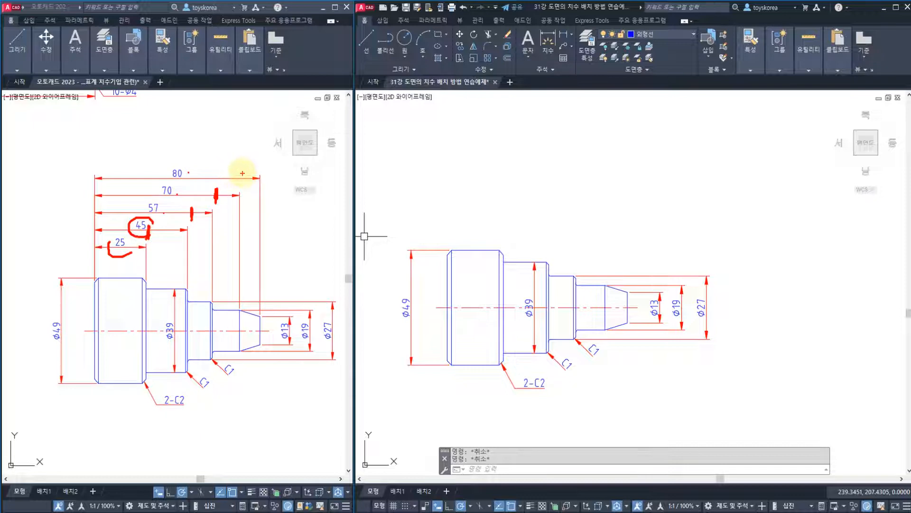
- Mark the reference shaft's 80 dimension and circle the whole parallel dimension stack with the screen pen, and clear the markings
{"action": "mouse_move", "coordinate": [239, 176]}
{"action": "left_mouse_down"}
{"action": "mouse_move", "coordinate": [151, 151]}
{"action": "mouse_move", "coordinate": [103, 177]}
{"action": "left_mouse_up"}
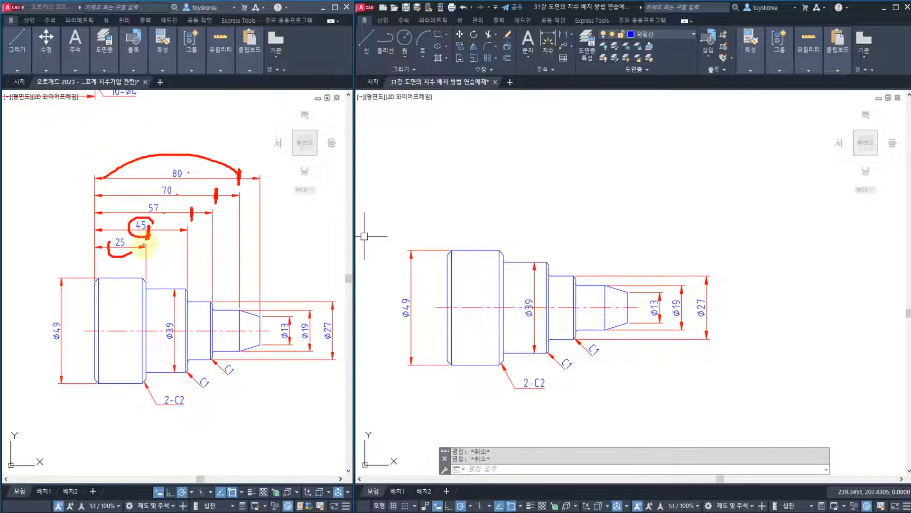
{"action": "mouse_move", "coordinate": [170, 256]}
{"action": "left_mouse_down"}
{"action": "mouse_move", "coordinate": [82, 183]}
{"action": "mouse_move", "coordinate": [195, 161]}
{"action": "left_mouse_up"}
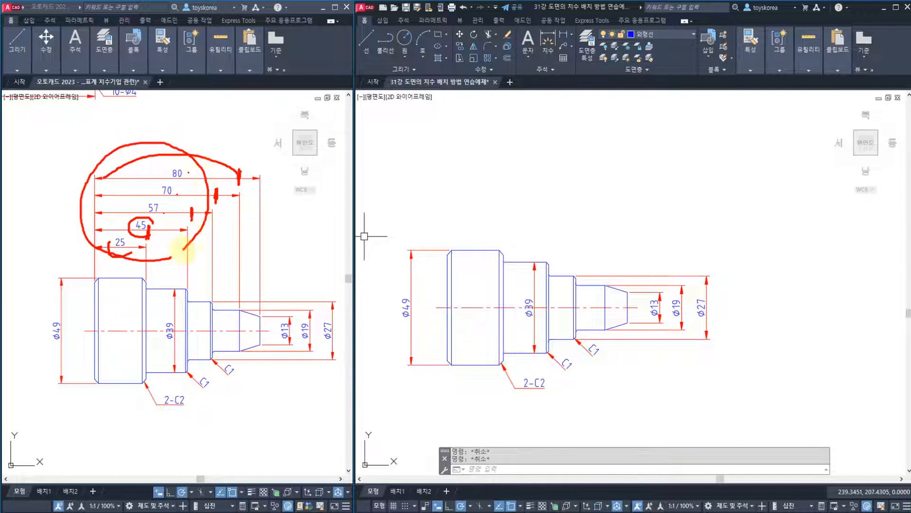
{"action": "key", "text": "Escape"}
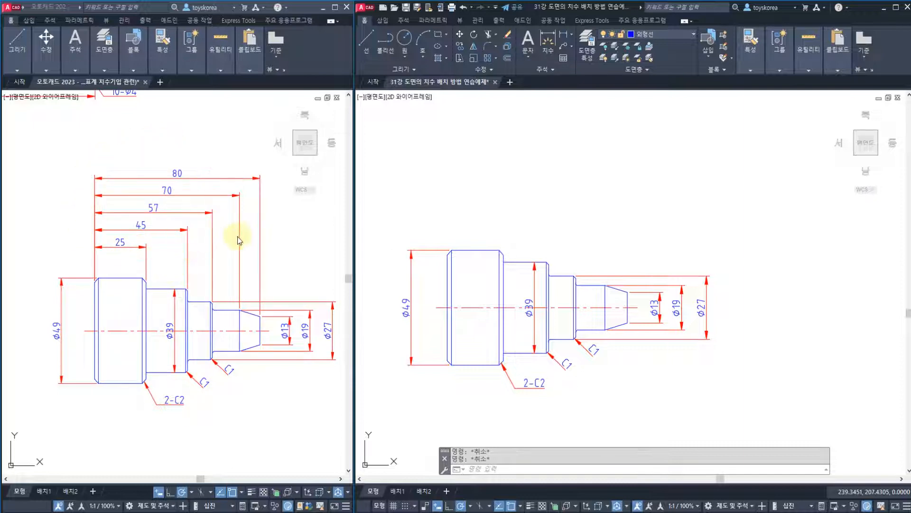
- Add a linear dimension above the second practice shaft for the length of its largest-diameter section
{"action": "left_click", "coordinate": [424, 230]}
{"action": "key", "text": "Escape"}
{"action": "key", "text": "Escape"}
{"action": "middle_click_drag", "start_coordinate": [478, 227], "coordinate": [453, 240]}
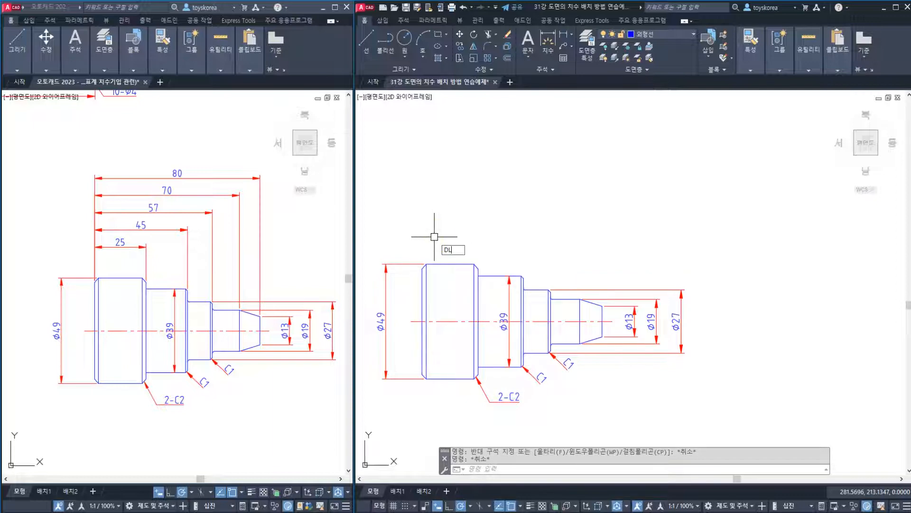
{"action": "key", "text": "Return"}
{"action": "scroll", "coordinate": [430, 244], "scroll_direction": "up", "scroll_amount": 2}
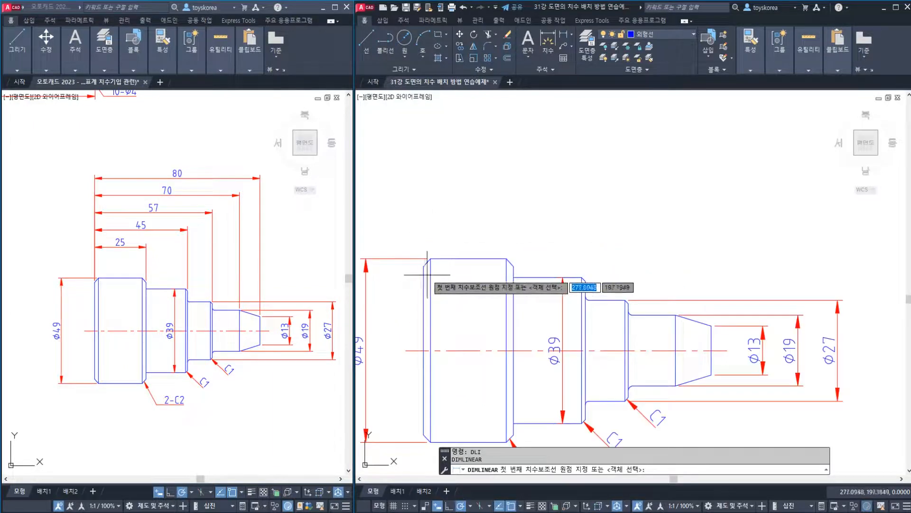
{"action": "left_click", "coordinate": [423, 266]}
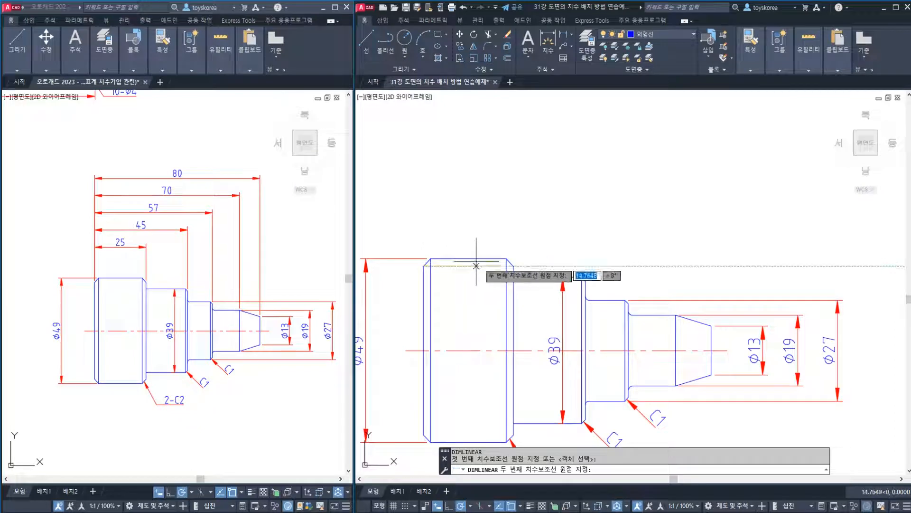
{"action": "left_click", "coordinate": [508, 260]}
{"action": "left_click", "coordinate": [479, 208]}
{"action": "middle_click_drag", "start_coordinate": [470, 244], "coordinate": [443, 279]}
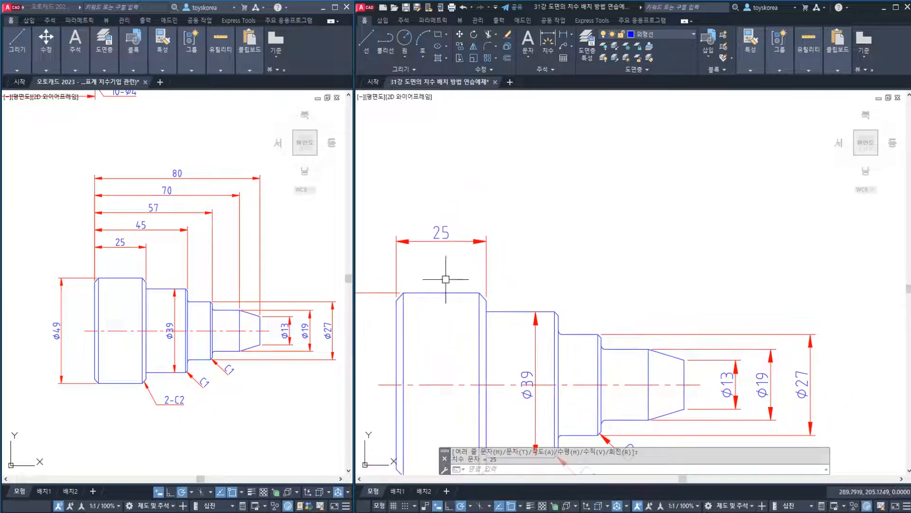
- Highlight the new dimension and the second shaft's left face line as the baseline reference, and clear the selection
{"action": "left_click", "coordinate": [396, 265]}
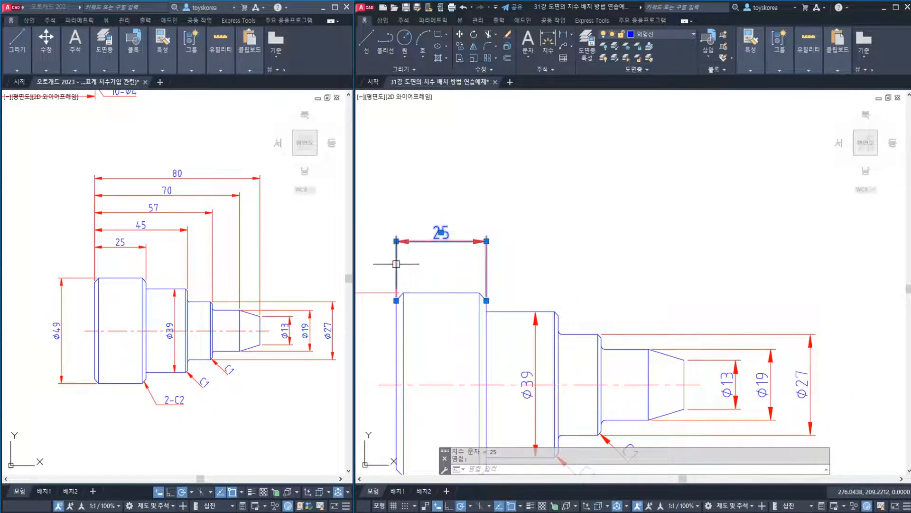
{"action": "left_click", "coordinate": [396, 344]}
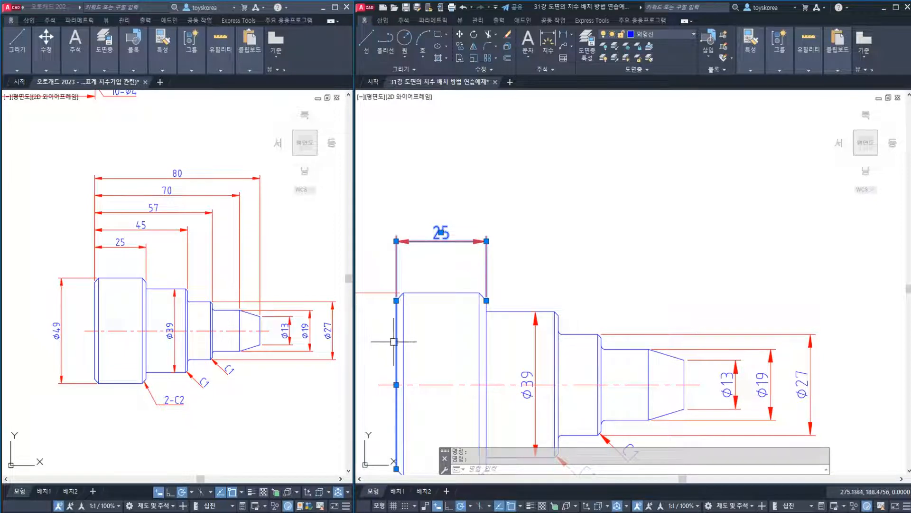
{"action": "key", "text": "Escape"}
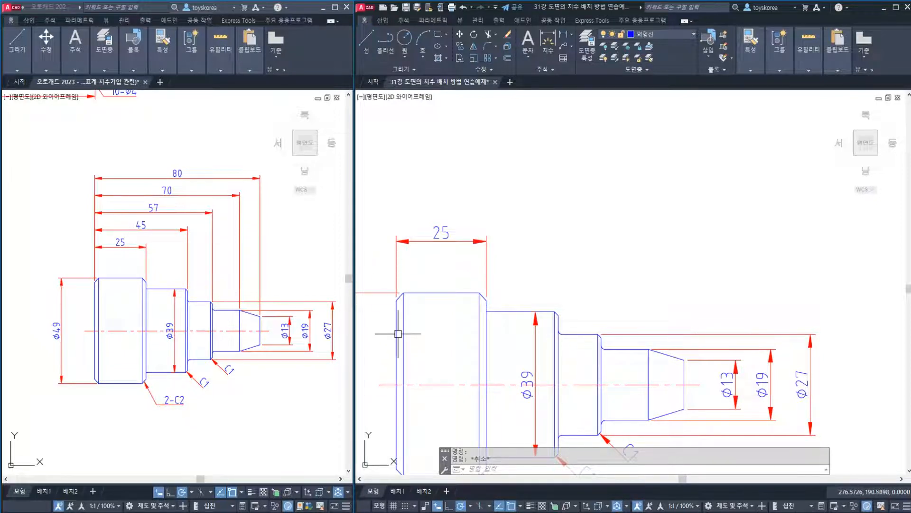
- Highlight the left face line of the second practice shaft as the baseline, and clear the selection
{"action": "scroll", "coordinate": [394, 300], "scroll_direction": "up", "scroll_amount": 4}
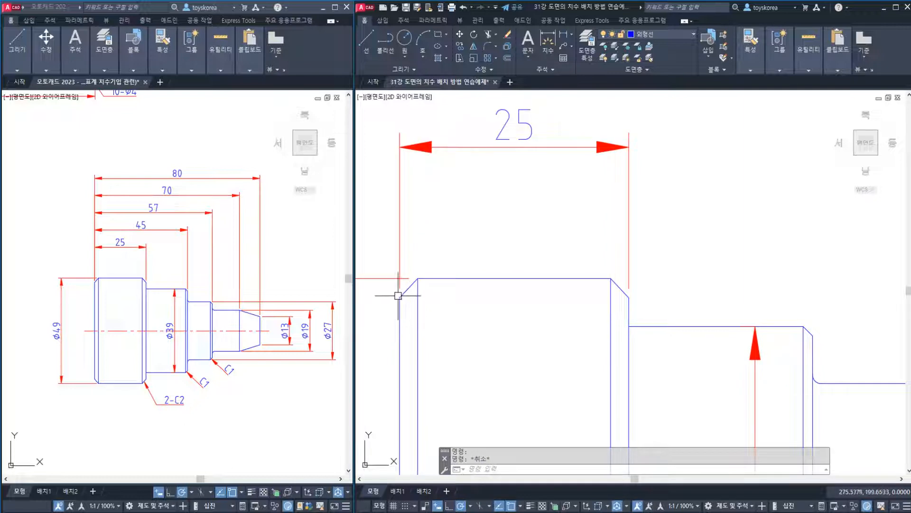
{"action": "scroll", "coordinate": [401, 297], "scroll_direction": "down", "scroll_amount": 2}
{"action": "left_click", "coordinate": [400, 324]}
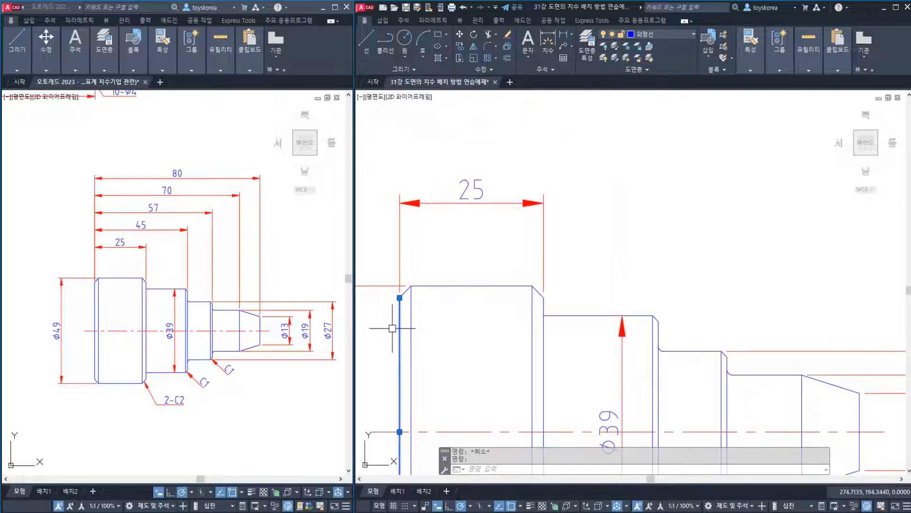
{"action": "key", "text": "Escape"}
{"action": "scroll", "coordinate": [447, 285], "scroll_direction": "down", "scroll_amount": 4}
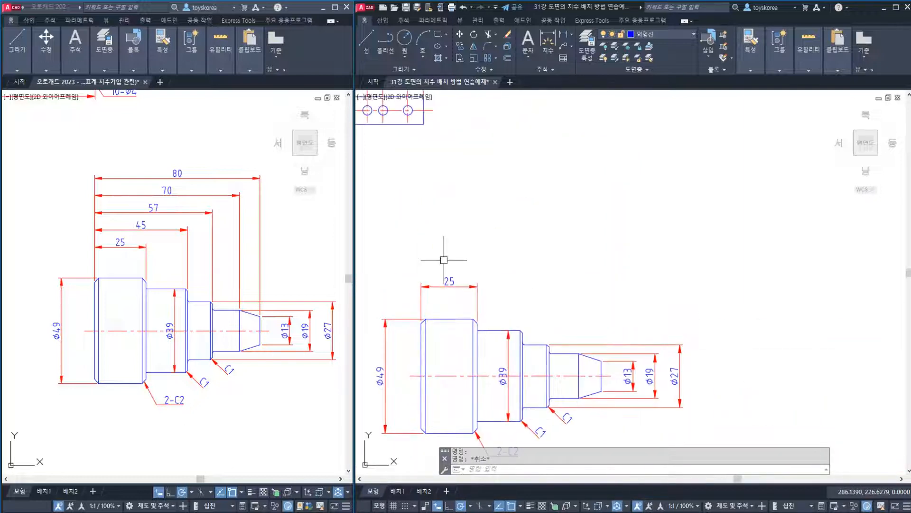
{"action": "middle_click_drag", "start_coordinate": [450, 277], "coordinate": [451, 269]}
- Start baseline dimensioning with DBA (DIMBASELINE), underline its name with the screen pen, and select the 25 dimension's left extension line as the base
{"action": "type", "text": "DBA"}
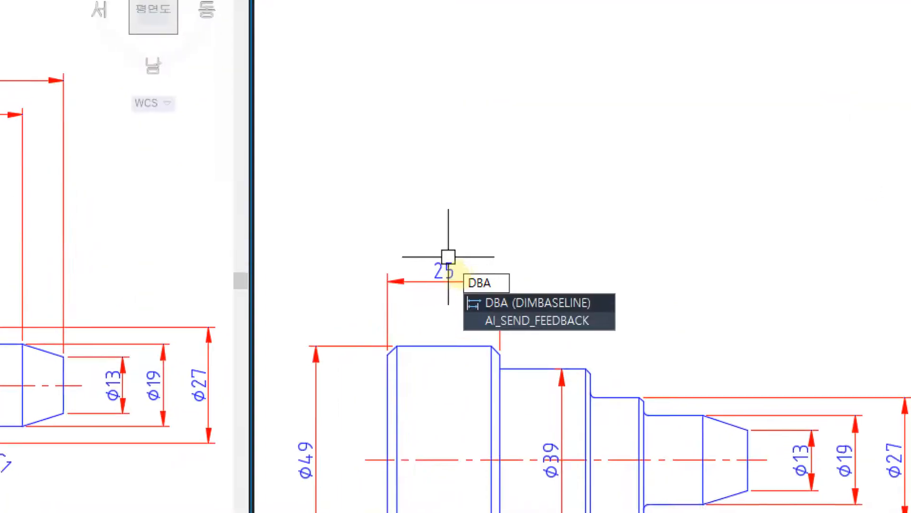
{"action": "left_click_drag", "start_coordinate": [509, 313], "coordinate": [589, 312]}
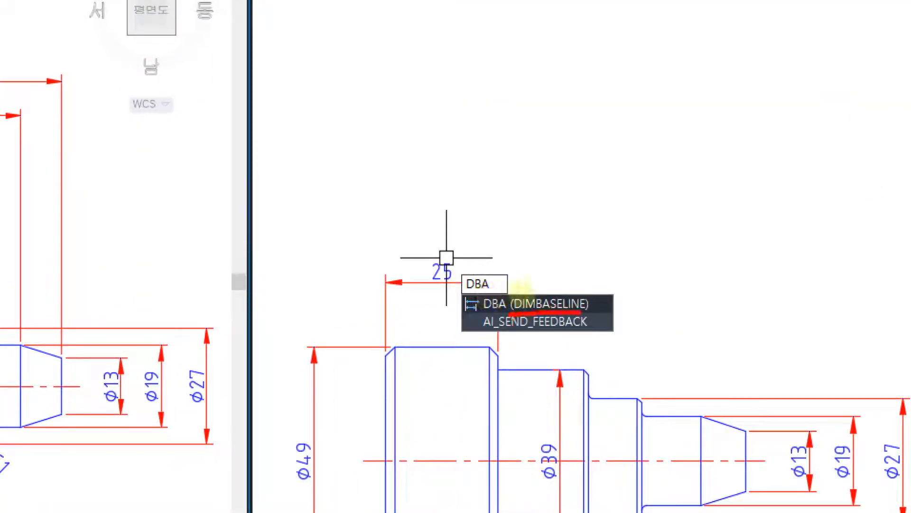
{"action": "mouse_move", "coordinate": [488, 322]}
{"action": "left_mouse_down"}
{"action": "mouse_move", "coordinate": [454, 295]}
{"action": "mouse_move", "coordinate": [487, 299]}
{"action": "mouse_move", "coordinate": [453, 299]}
{"action": "left_mouse_up"}
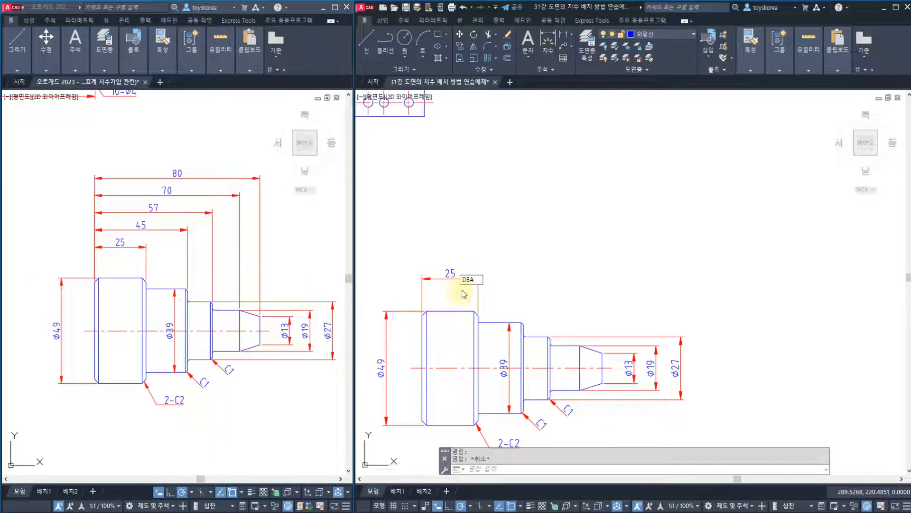
{"action": "key", "text": "Return"}
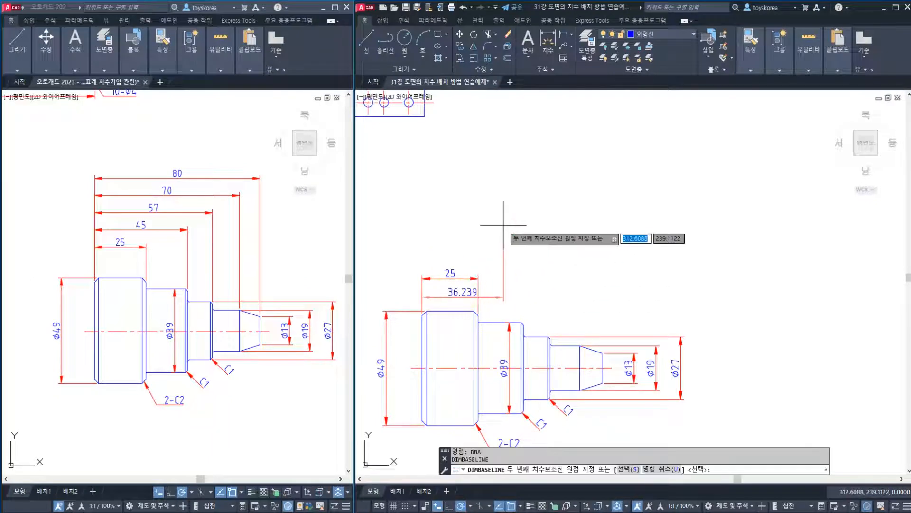
{"action": "left_click", "coordinate": [457, 287]}
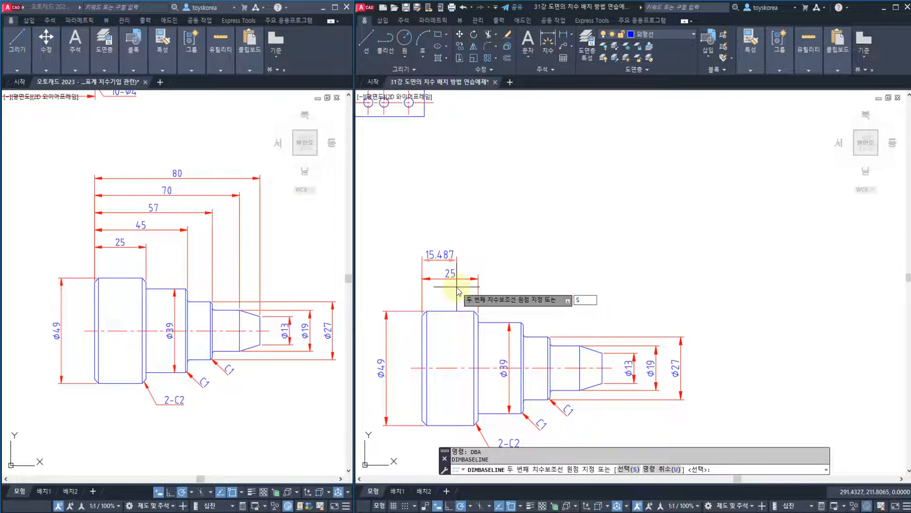
{"action": "type", "text": "s"}
{"action": "key", "text": "Return"}
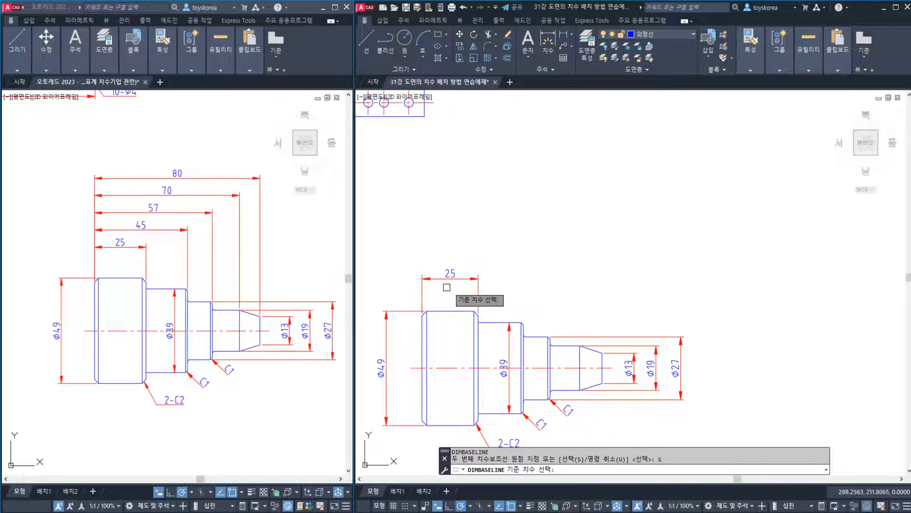
{"action": "left_click", "coordinate": [421, 293]}
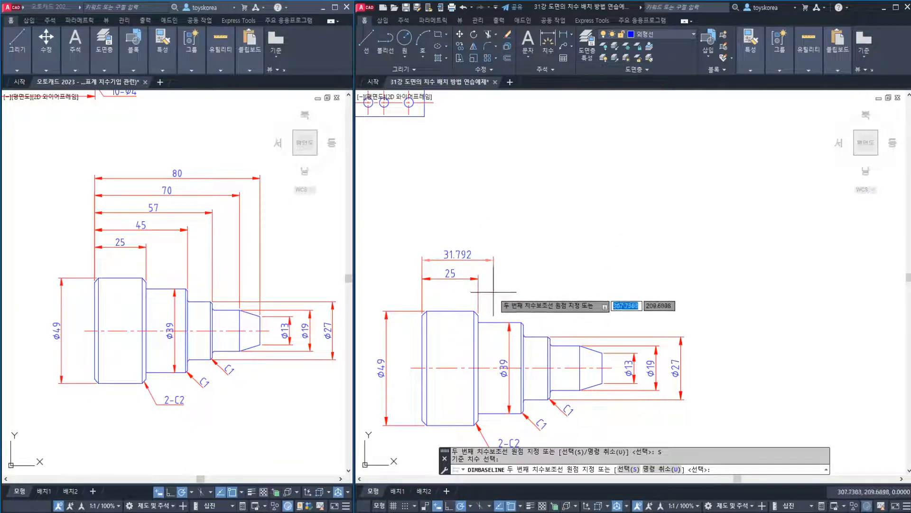
- Add baseline dimensions from the left face to the ends of the second, third and fourth shaft sections and to the tapered tip
{"action": "scroll", "coordinate": [524, 324], "scroll_direction": "up", "scroll_amount": 2}
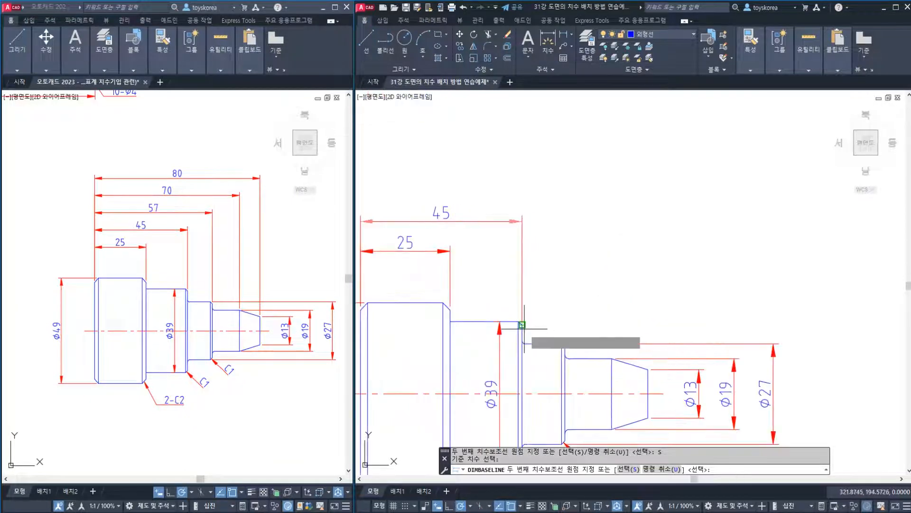
{"action": "left_click", "coordinate": [524, 327]}
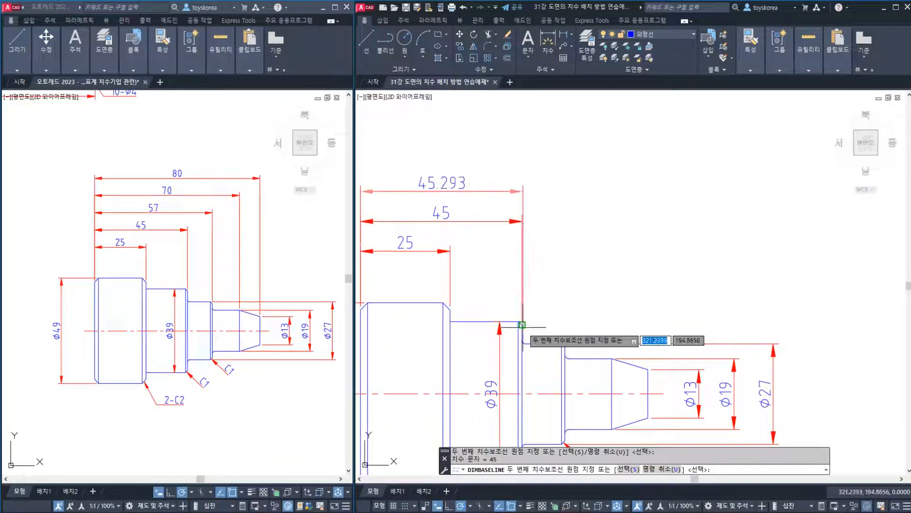
{"action": "left_click", "coordinate": [564, 347]}
{"action": "left_click", "coordinate": [611, 358]}
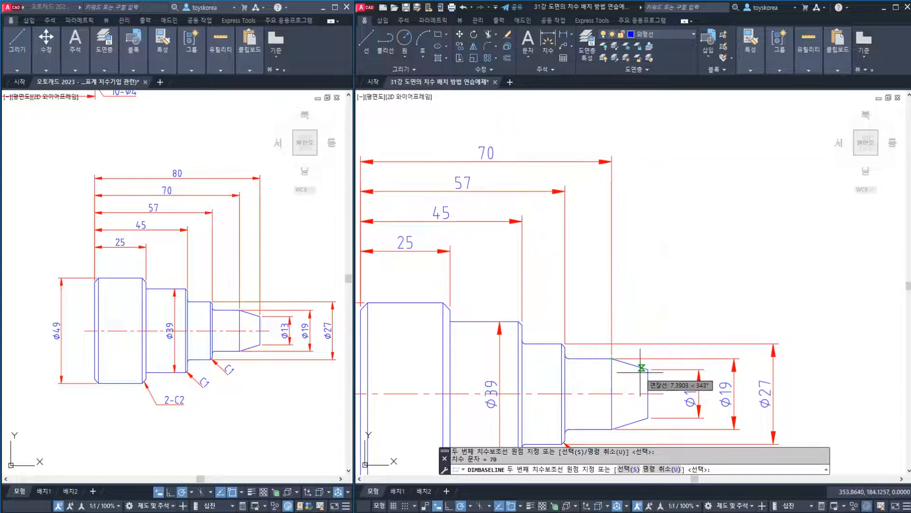
{"action": "left_click", "coordinate": [642, 367]}
{"action": "key", "text": "Escape"}
{"action": "scroll", "coordinate": [520, 205], "scroll_direction": "down", "scroll_amount": 2}
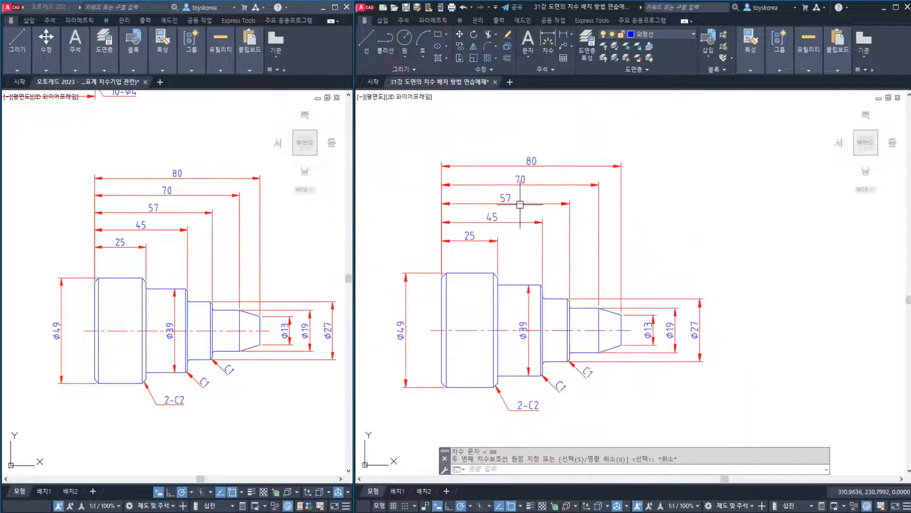
{"action": "middle_click_drag", "start_coordinate": [521, 204], "coordinate": [509, 246]}
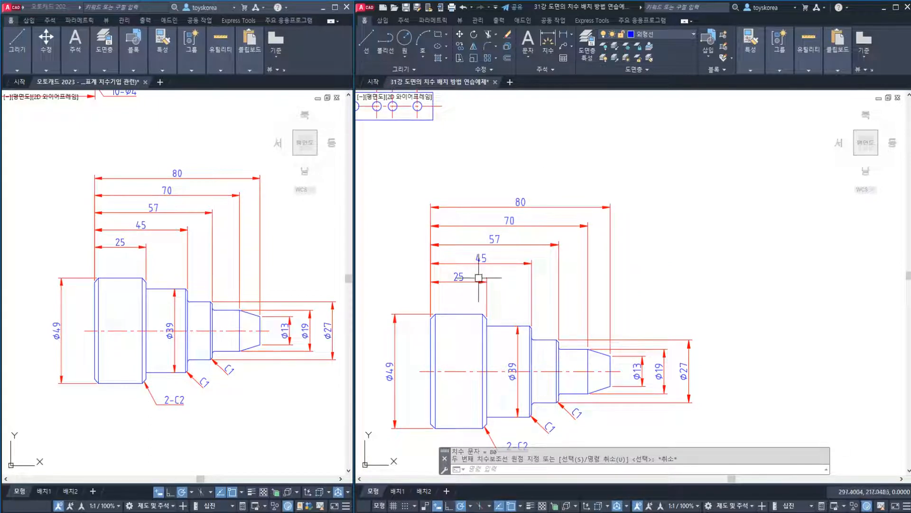
- Switch to the Notepad notes and highlight the parallel dimension definition and its DBA shortcut
{"action": "middle_click_drag", "start_coordinate": [488, 273], "coordinate": [497, 254]}
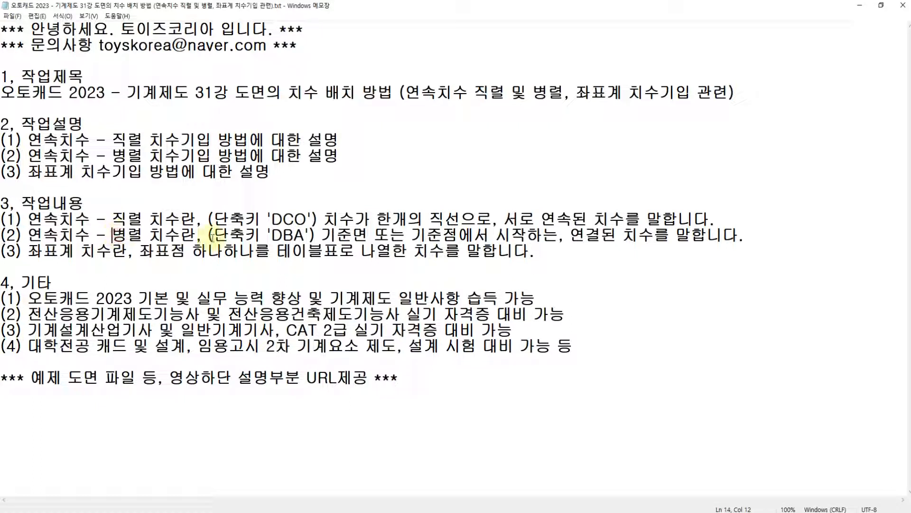
{"action": "left_click_drag", "start_coordinate": [327, 233], "coordinate": [652, 243]}
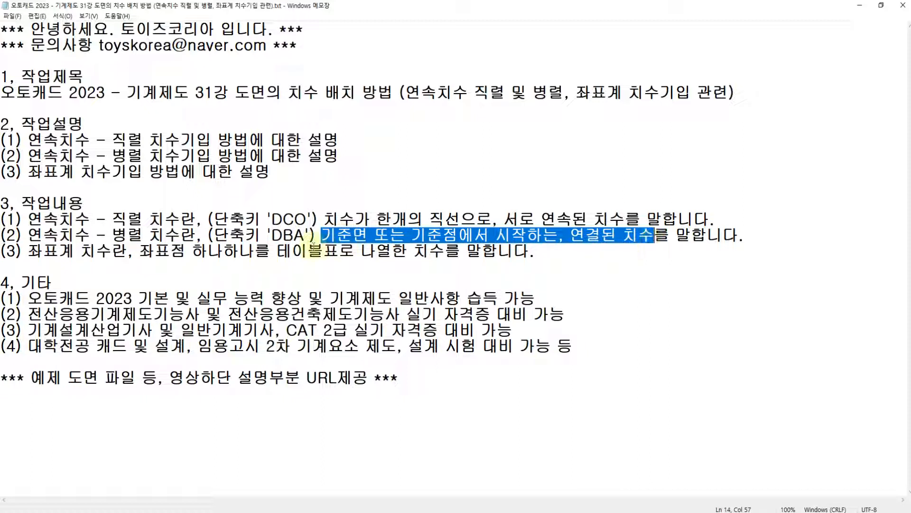
{"action": "left_click_drag", "start_coordinate": [305, 233], "coordinate": [275, 235]}
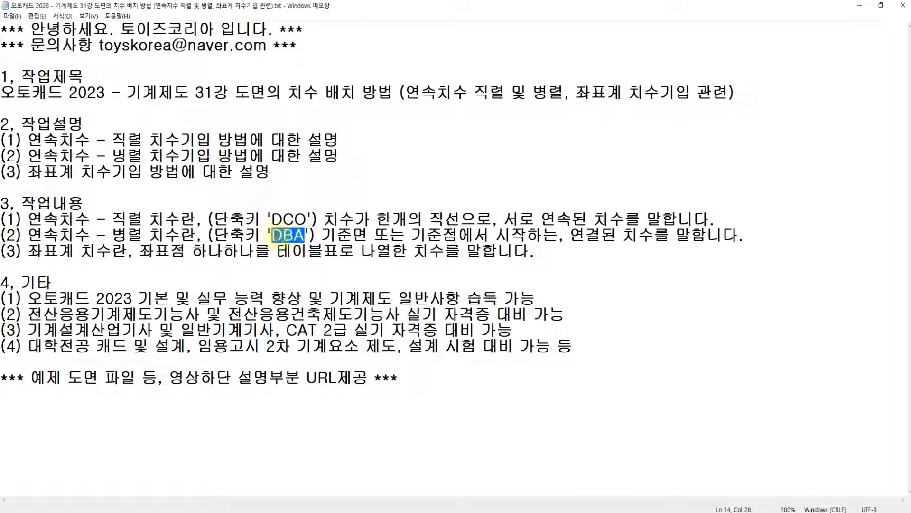
{"action": "left_click", "coordinate": [282, 234]}
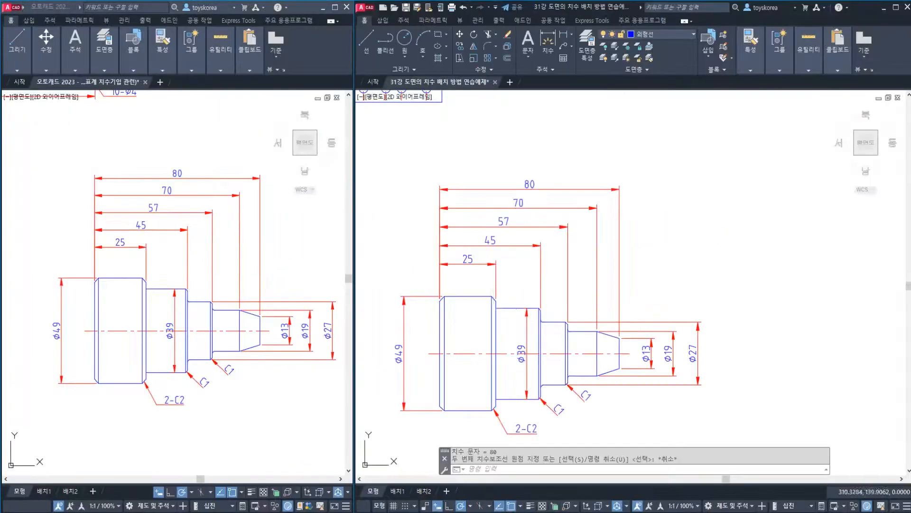
- Return to AutoCAD and erase the four baseline dimensions stacked above the second practice shaft's 25 dimension
{"action": "key", "text": "Escape"}
{"action": "left_click", "coordinate": [682, 269]}
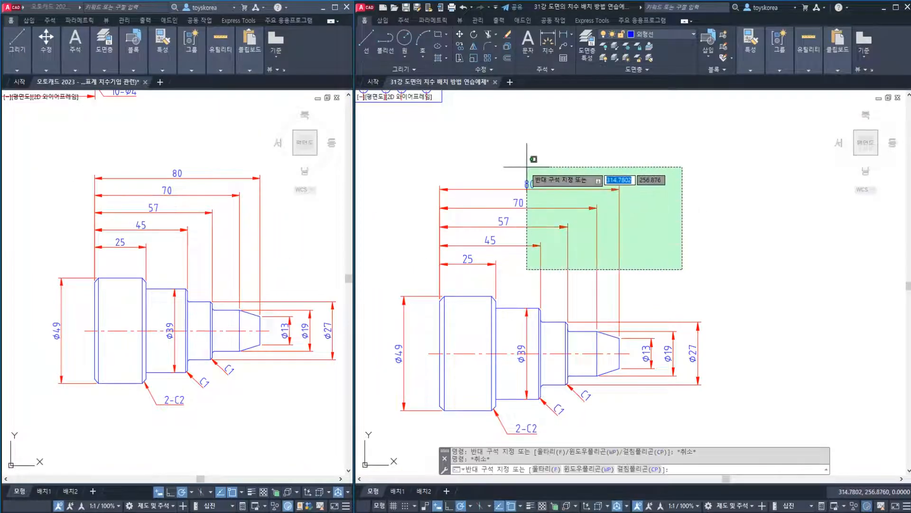
{"action": "left_click", "coordinate": [525, 167]}
{"action": "key", "text": "Escape"}
{"action": "left_click", "coordinate": [651, 256]}
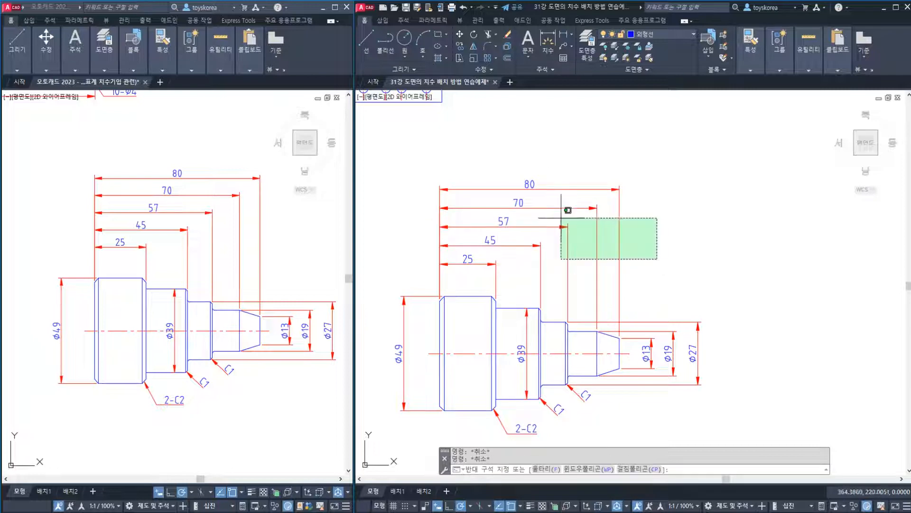
{"action": "left_click", "coordinate": [505, 169]}
{"action": "type", "text": "e"}
{"action": "key", "text": "Return"}
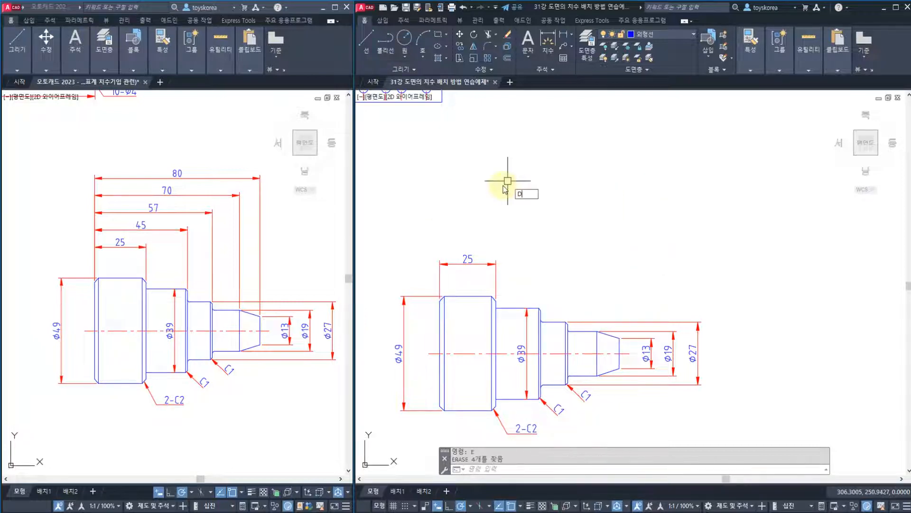
- Add a linear dimension (DLI) from the shaft's left face to the end of its second section, just above the 25 dimension
{"action": "type", "text": "DLI"}
{"action": "key", "text": "Return"}
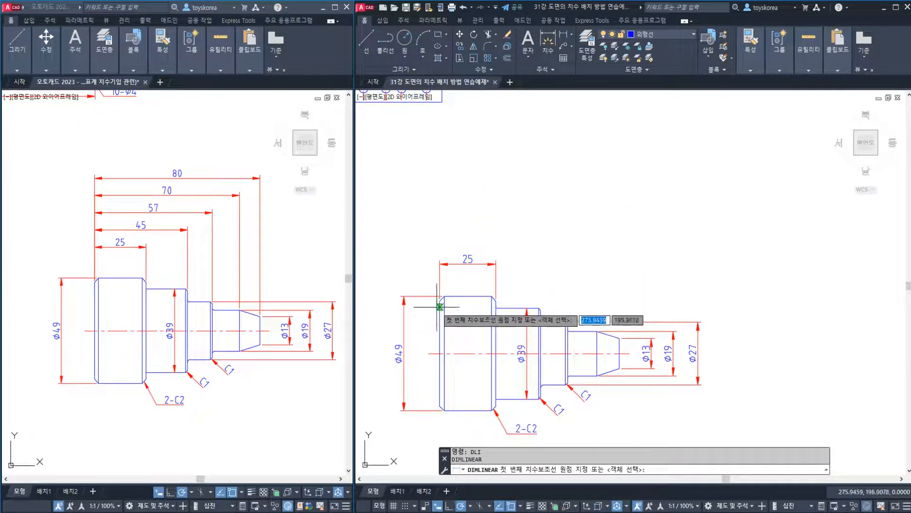
{"action": "left_click", "coordinate": [439, 301]}
{"action": "left_click", "coordinate": [540, 309]}
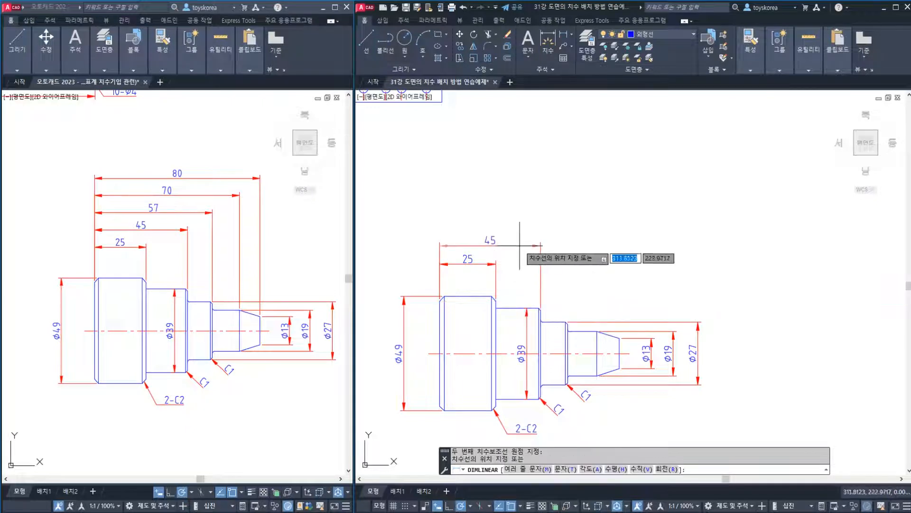
{"action": "left_click", "coordinate": [519, 244]}
- Add another linear dimension from the left face to the end of the third section, stacked above the previous one
{"action": "key", "text": "Return"}
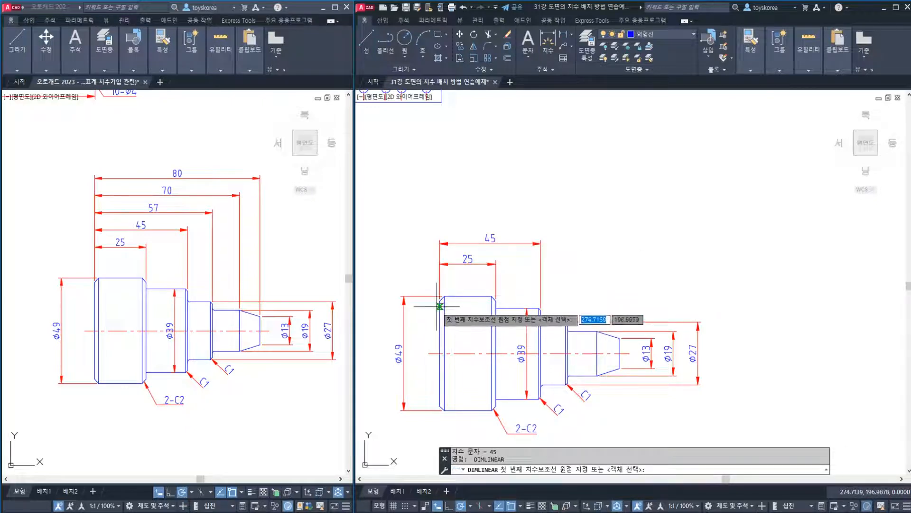
{"action": "left_click", "coordinate": [440, 303]}
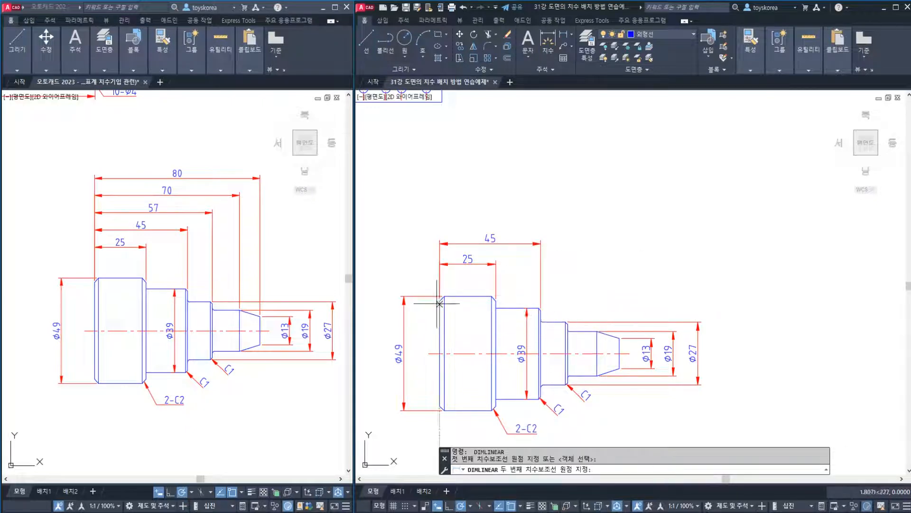
{"action": "left_click", "coordinate": [568, 324]}
{"action": "left_click", "coordinate": [536, 223]}
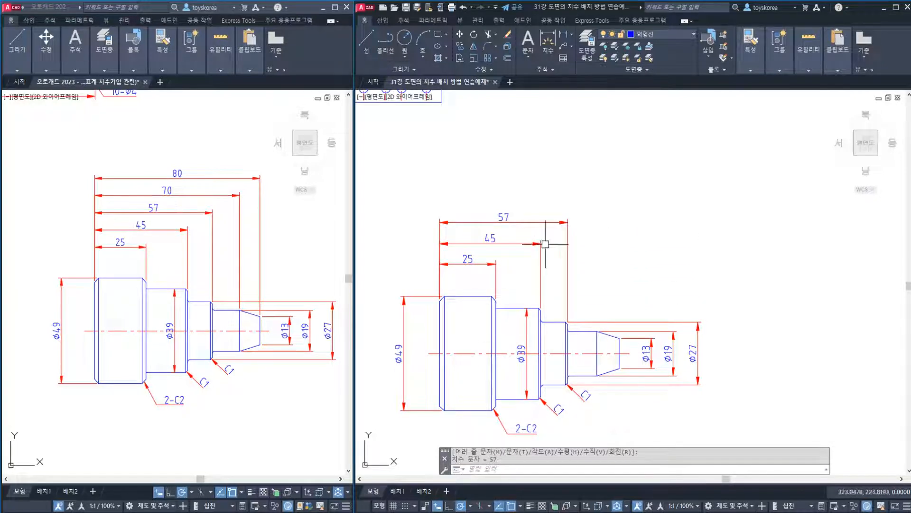
- Highlight the three stacked length dimensions to examine their spacing, and clear the selection
{"action": "left_click", "coordinate": [610, 301]}
{"action": "left_click", "coordinate": [470, 196]}
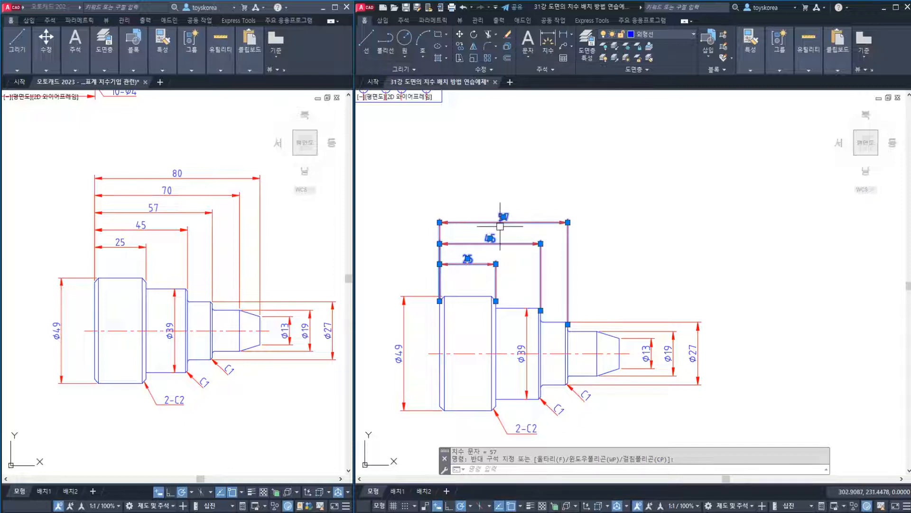
{"action": "key", "text": "Escape"}
- In the reference drawing, highlight the serial length dimensions above the first stepped shaft, and clear the selection
{"action": "left_click", "coordinate": [272, 228]}
{"action": "middle_click_drag", "start_coordinate": [245, 257], "coordinate": [235, 260]}
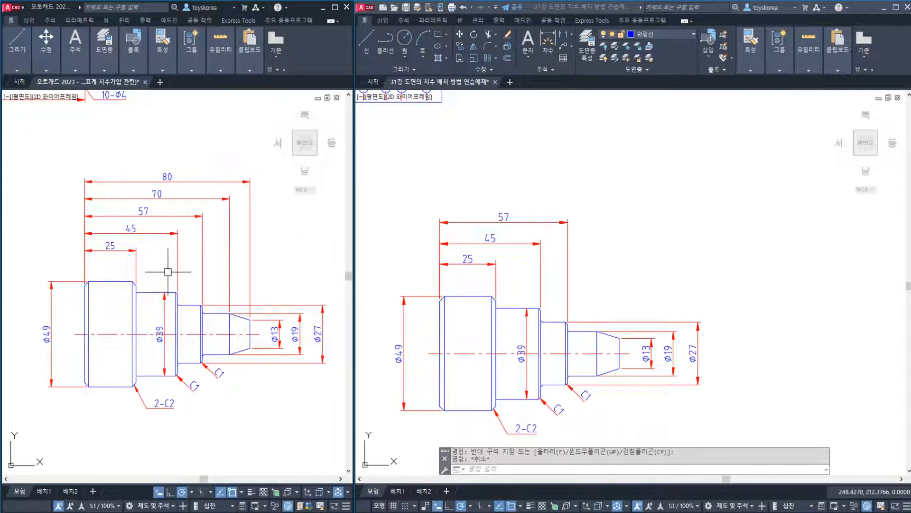
{"action": "scroll", "coordinate": [168, 234], "scroll_direction": "down", "scroll_amount": 2}
{"action": "middle_click_drag", "start_coordinate": [168, 234], "coordinate": [279, 245]}
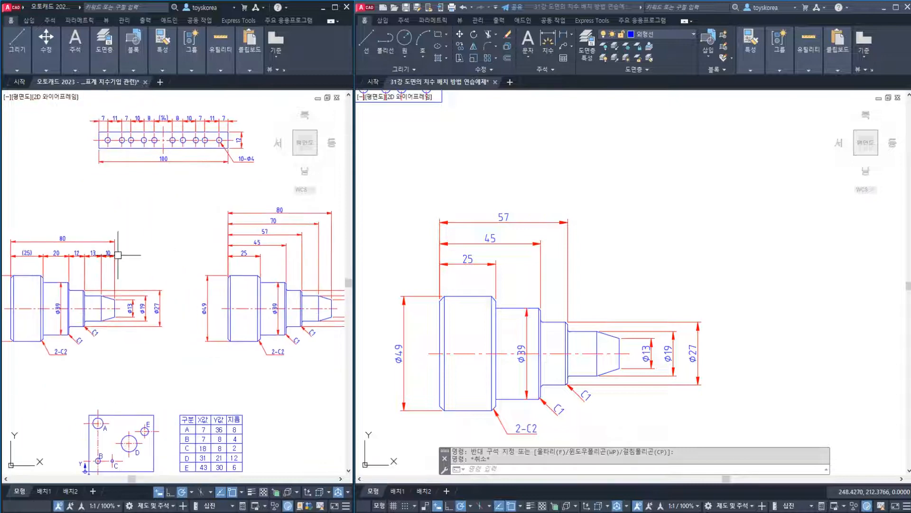
{"action": "left_click", "coordinate": [132, 259]}
{"action": "left_click", "coordinate": [48, 226]}
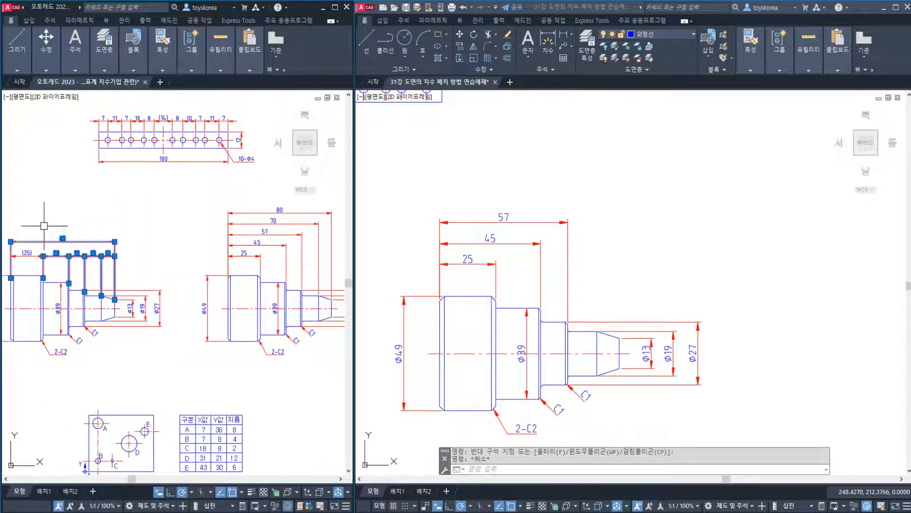
{"action": "key", "text": "Escape"}
- Compare the parallel dimension stack of the reference drawing's second shaft with the first shaft's serial dimensions
{"action": "middle_click_drag", "start_coordinate": [141, 247], "coordinate": [98, 246]}
{"action": "middle_click_drag", "start_coordinate": [210, 256], "coordinate": [81, 258]}
{"action": "scroll", "coordinate": [158, 274], "scroll_direction": "up", "scroll_amount": 2}
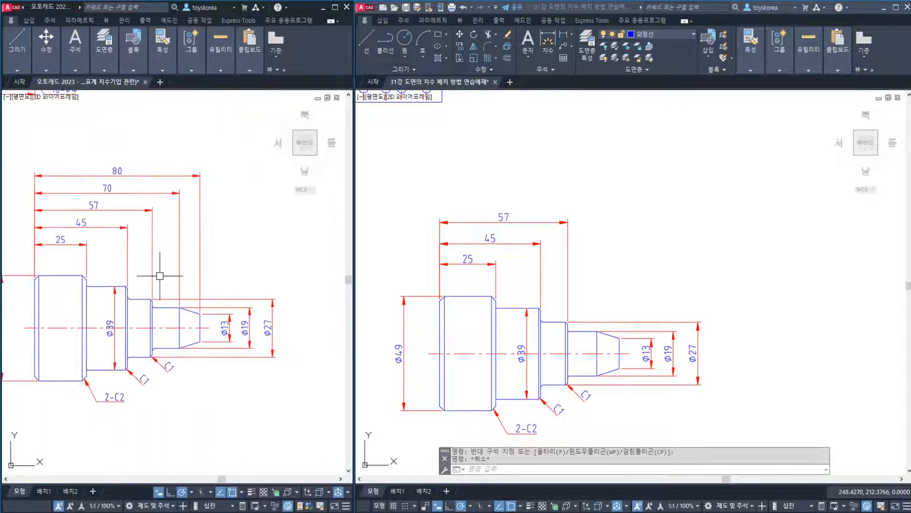
{"action": "middle_click_drag", "start_coordinate": [130, 285], "coordinate": [177, 284]}
{"action": "scroll", "coordinate": [209, 258], "scroll_direction": "down", "scroll_amount": 2}
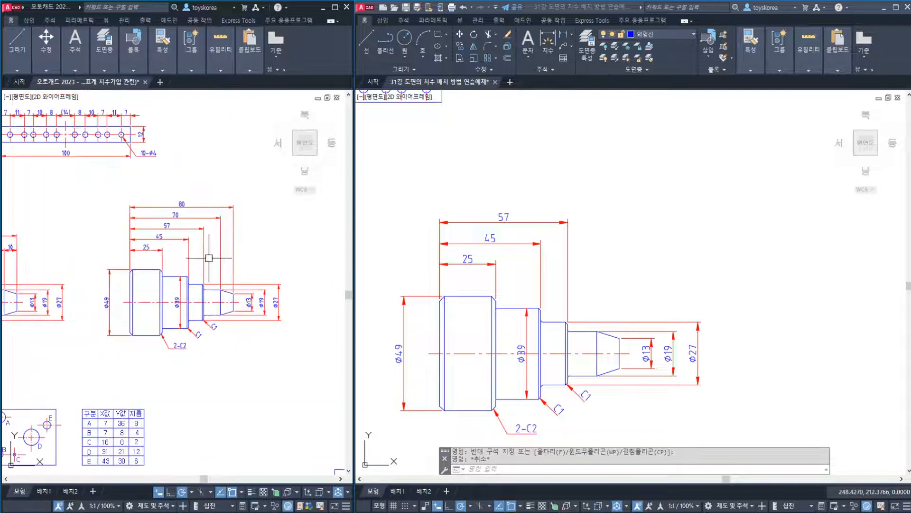
{"action": "middle_click_drag", "start_coordinate": [105, 264], "coordinate": [184, 267]}
{"action": "scroll", "coordinate": [179, 270], "scroll_direction": "down", "scroll_amount": 1}
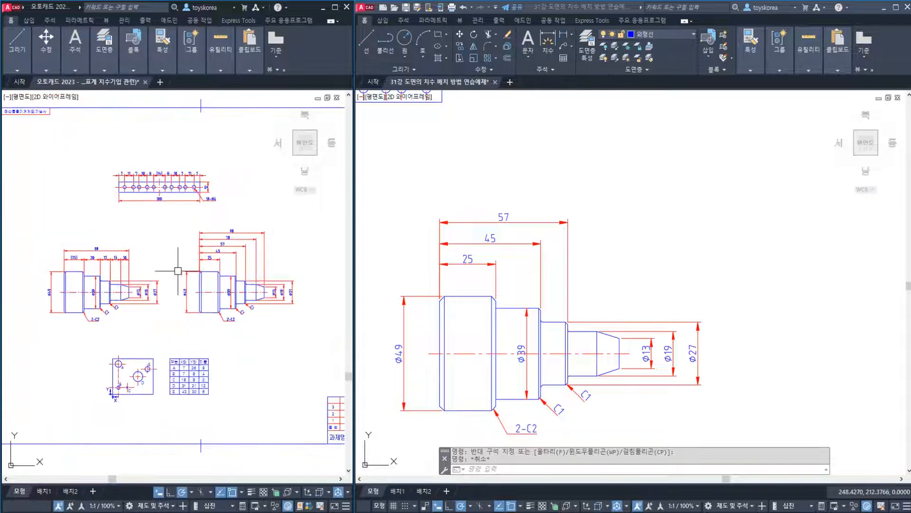
{"action": "scroll", "coordinate": [133, 269], "scroll_direction": "up", "scroll_amount": 1}
{"action": "left_click", "coordinate": [142, 259]}
{"action": "key", "text": "Escape"}
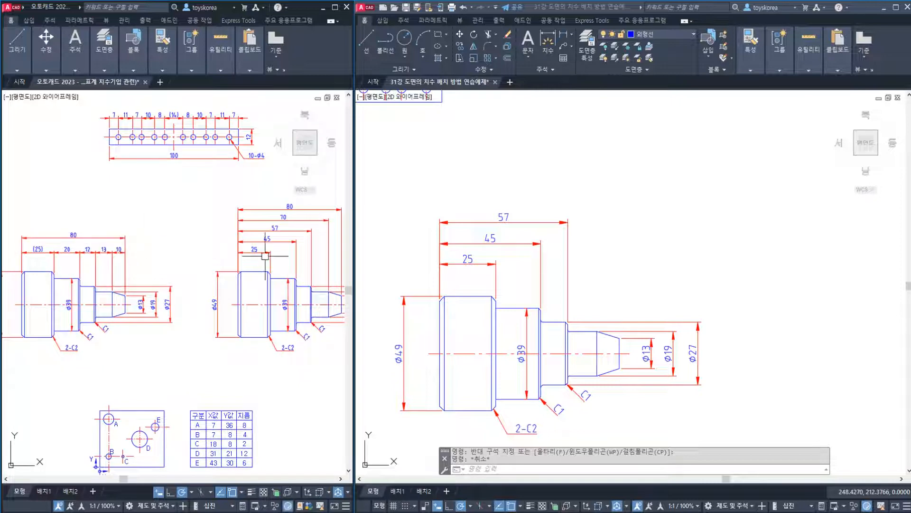
- Highlight the length dimensions above both stepped shafts in the reference drawing, and clear the selection
{"action": "left_click", "coordinate": [335, 254]}
{"action": "left_click", "coordinate": [70, 200]}
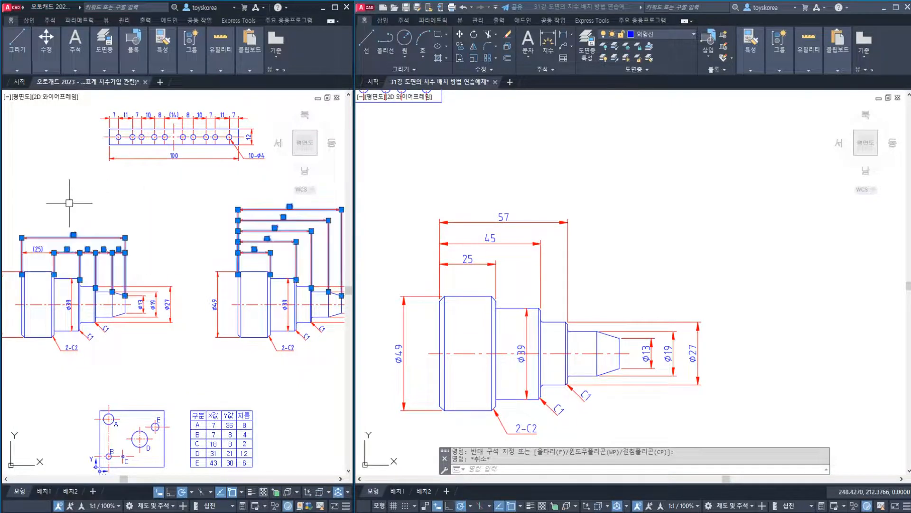
{"action": "key", "text": "Escape"}
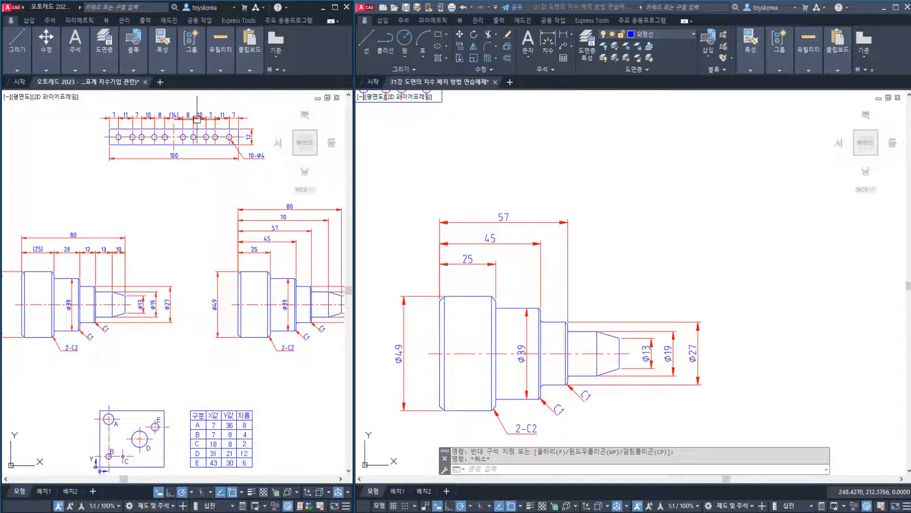
- Examine the drilled bar's serial hole-spacing dimensions and the second shaft's parallel length dimensions in the reference drawing
{"action": "scroll", "coordinate": [197, 119], "scroll_direction": "up", "scroll_amount": 5}
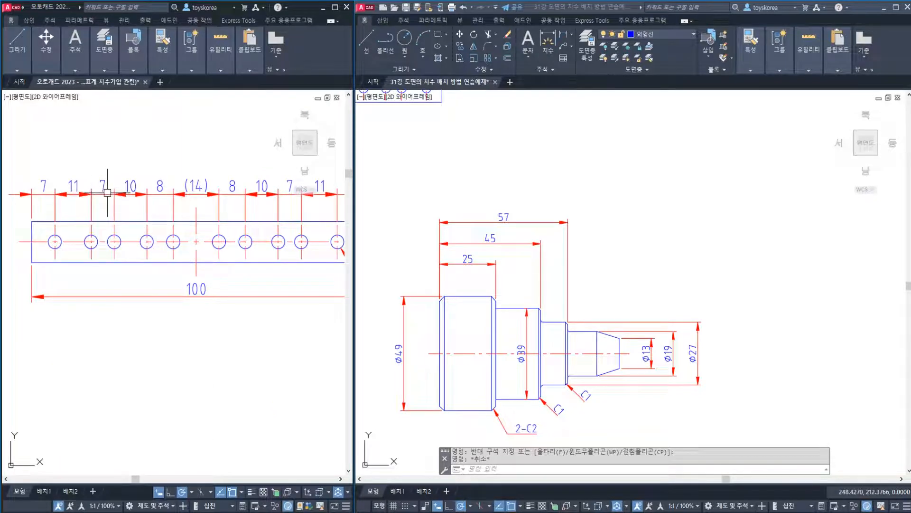
{"action": "scroll", "coordinate": [107, 193], "scroll_direction": "down", "scroll_amount": 1}
{"action": "scroll", "coordinate": [164, 326], "scroll_direction": "down", "scroll_amount": 1}
{"action": "middle_click_drag", "start_coordinate": [164, 326], "coordinate": [74, 246]}
{"action": "scroll", "coordinate": [215, 324], "scroll_direction": "up", "scroll_amount": 1}
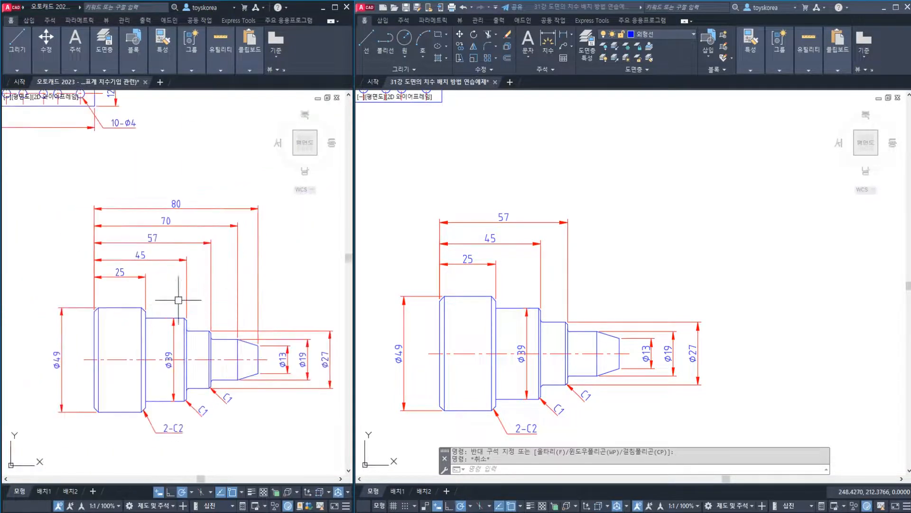
{"action": "middle_click_drag", "start_coordinate": [56, 319], "coordinate": [122, 316]}
{"action": "scroll", "coordinate": [152, 319], "scroll_direction": "down", "scroll_amount": 2}
{"action": "scroll", "coordinate": [241, 304], "scroll_direction": "up", "scroll_amount": 1}
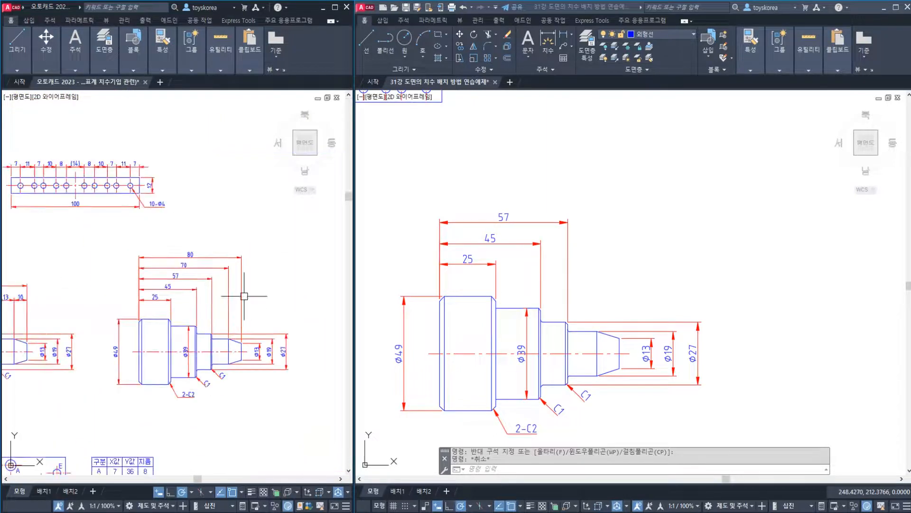
{"action": "scroll", "coordinate": [259, 302], "scroll_direction": "up", "scroll_amount": 1}
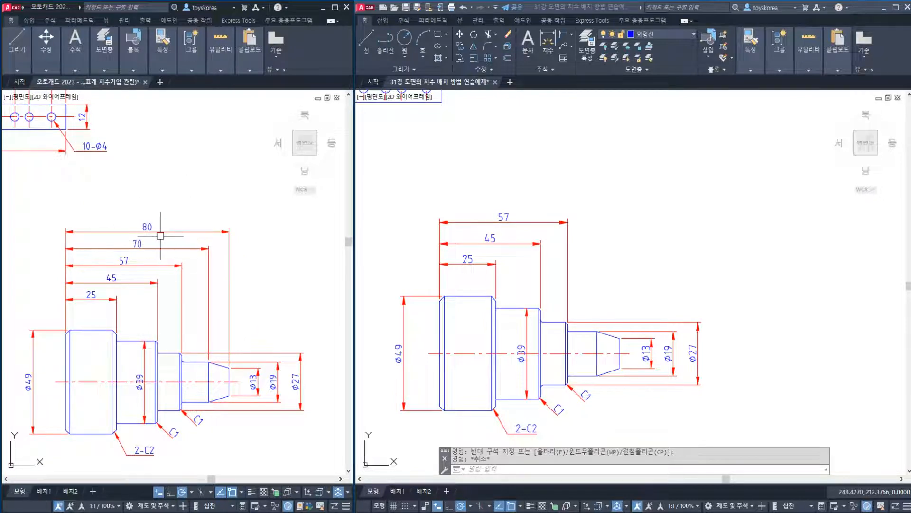
{"action": "scroll", "coordinate": [174, 240], "scroll_direction": "down", "scroll_amount": 3}
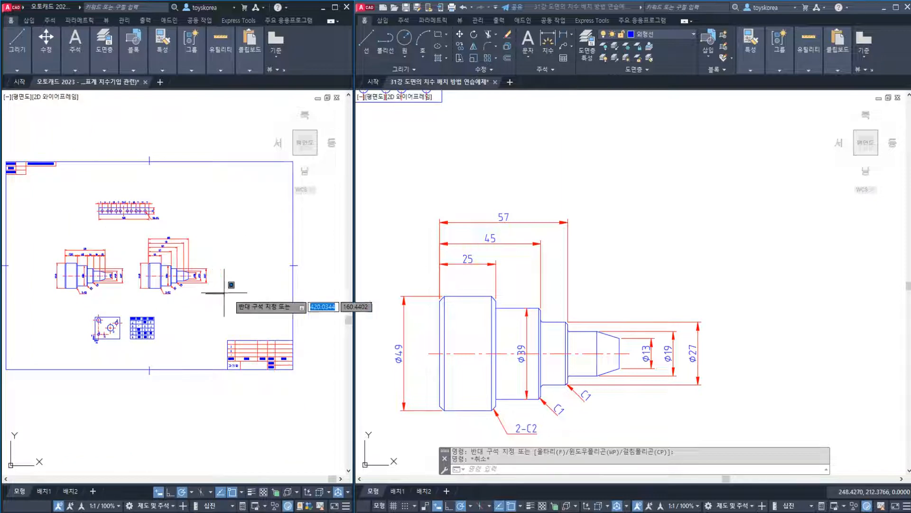
- Try to move the reference drawing's second shaft with its dimensions to above the sheet, and undo the move
{"action": "scroll", "coordinate": [237, 294], "scroll_direction": "down", "scroll_amount": 2}
{"action": "mouse_move", "coordinate": [230, 297]}
{"action": "left_mouse_down"}
{"action": "mouse_move", "coordinate": [192, 259]}
{"action": "mouse_move", "coordinate": [180, 262]}
{"action": "left_mouse_up"}
{"action": "key", "text": "space"}
{"action": "left_click", "coordinate": [189, 274]}
{"action": "middle_click_drag", "start_coordinate": [153, 184], "coordinate": [167, 267]}
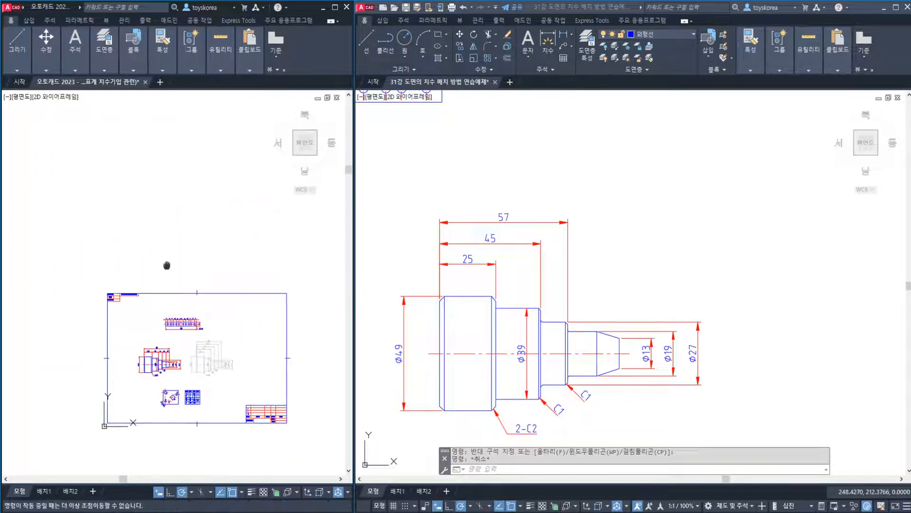
{"action": "left_click", "coordinate": [169, 258]}
{"action": "scroll", "coordinate": [172, 237], "scroll_direction": "up", "scroll_amount": 3}
{"action": "middle_click_drag", "start_coordinate": [189, 324], "coordinate": [166, 162]}
{"action": "scroll", "coordinate": [167, 162], "scroll_direction": "down", "scroll_amount": 2}
{"action": "key", "text": "ctrl+z"}
{"action": "key", "text": "ctrl+z"}
{"action": "key", "text": "ctrl+z"}
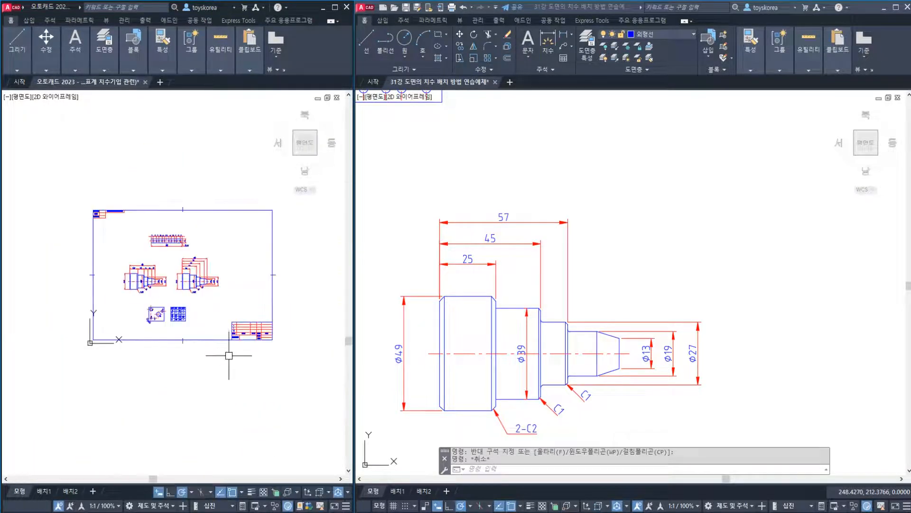
- Highlight the upper four parallel length dimensions of the reference drawing's second shaft, and clear the selection
{"action": "middle_click_drag", "start_coordinate": [294, 316], "coordinate": [153, 307]}
{"action": "mouse_move", "coordinate": [217, 345]}
{"action": "middle_mouse_down"}
{"action": "mouse_move", "coordinate": [150, 350]}
{"action": "mouse_move", "coordinate": [132, 318]}
{"action": "mouse_move", "coordinate": [183, 273]}
{"action": "mouse_move", "coordinate": [84, 293]}
{"action": "mouse_move", "coordinate": [215, 343]}
{"action": "mouse_move", "coordinate": [105, 336]}
{"action": "middle_mouse_up"}
{"action": "scroll", "coordinate": [144, 313], "scroll_direction": "down", "scroll_amount": 1}
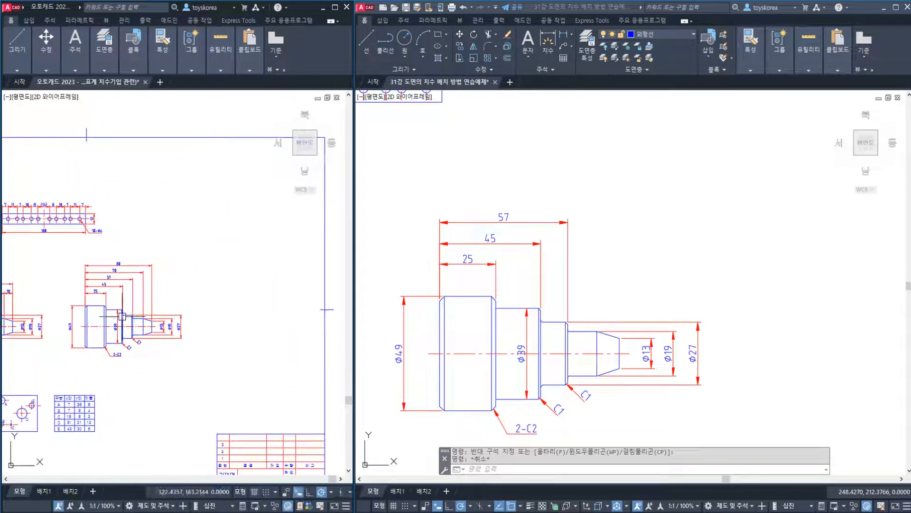
{"action": "scroll", "coordinate": [119, 308], "scroll_direction": "up", "scroll_amount": 2}
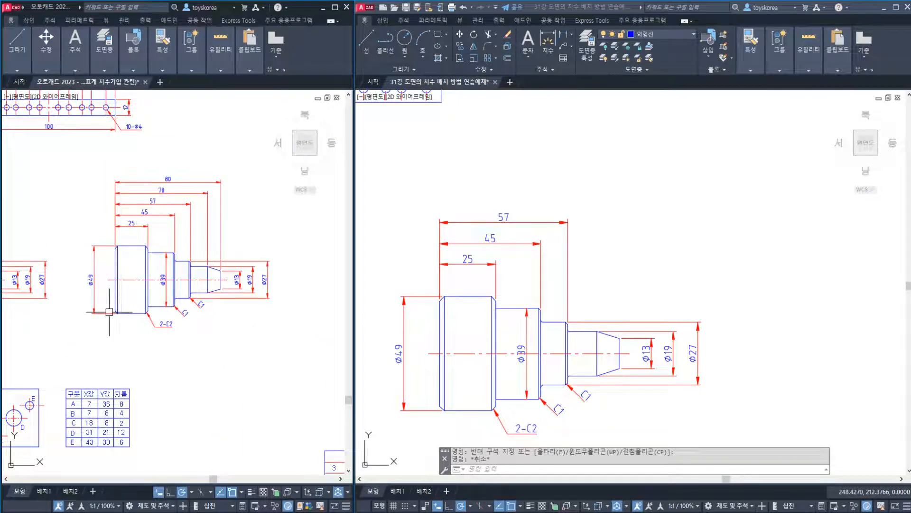
{"action": "scroll", "coordinate": [142, 266], "scroll_direction": "up", "scroll_amount": 2}
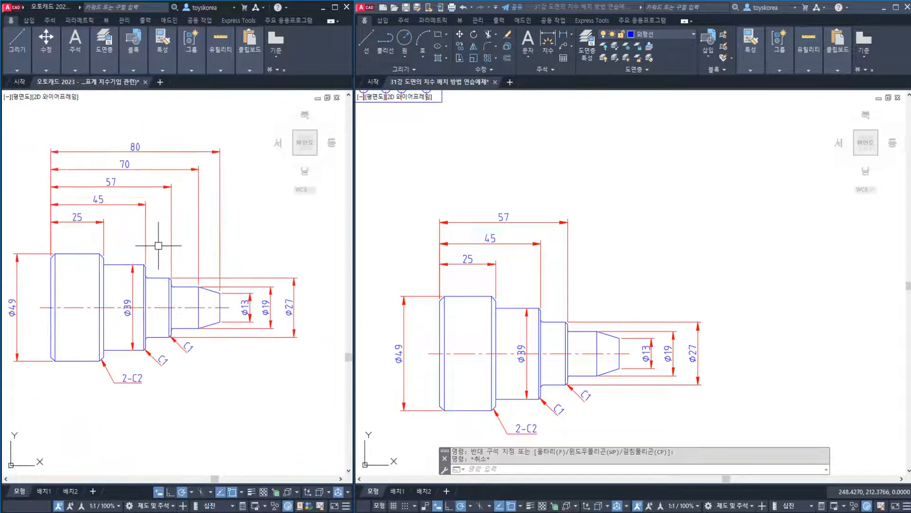
{"action": "left_click", "coordinate": [246, 212]}
{"action": "left_click", "coordinate": [118, 144]}
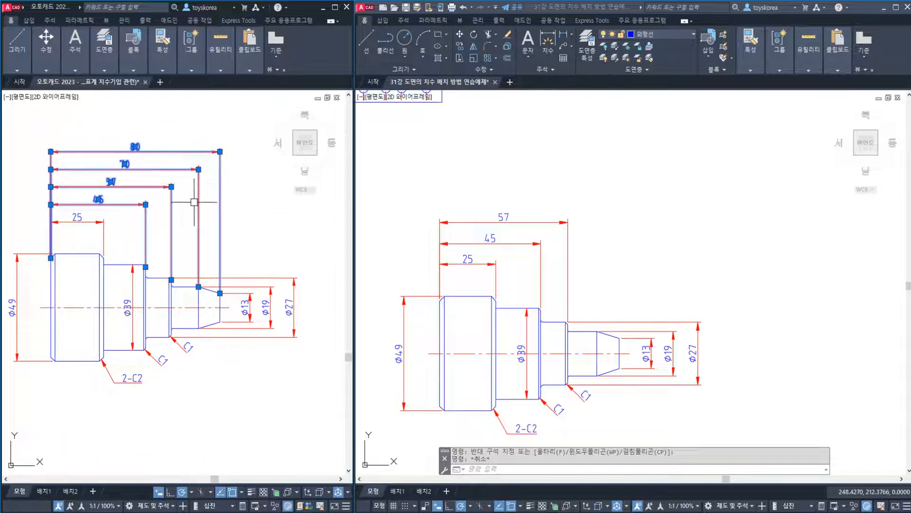
{"action": "key", "text": "Escape"}
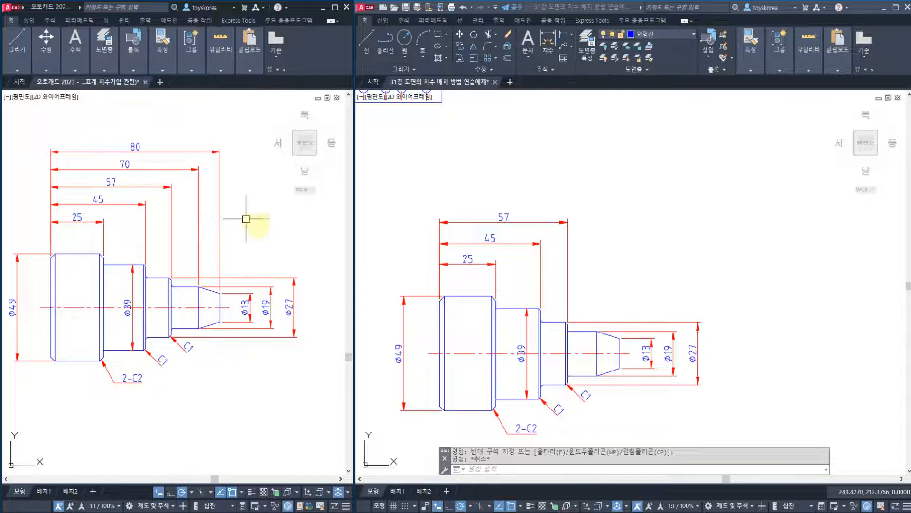
{"action": "mouse_move", "coordinate": [289, 209]}
{"action": "left_mouse_down"}
{"action": "mouse_move", "coordinate": [350, 203]}
{"action": "mouse_move", "coordinate": [406, 177]}
{"action": "mouse_move", "coordinate": [430, 199]}
{"action": "mouse_move", "coordinate": [452, 134]}
{"action": "mouse_move", "coordinate": [475, 164]}
{"action": "mouse_move", "coordinate": [494, 162]}
{"action": "mouse_move", "coordinate": [484, 171]}
{"action": "left_mouse_up"}
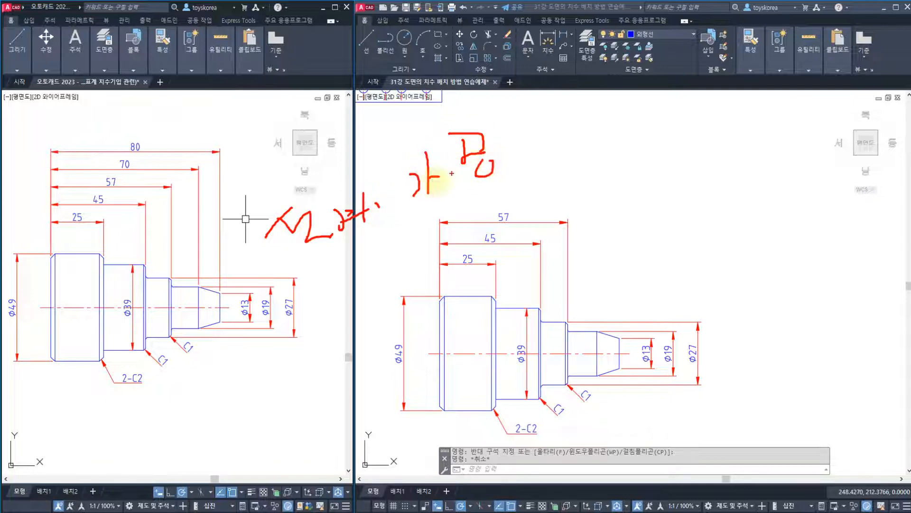
{"action": "mouse_move", "coordinate": [375, 232]}
{"action": "left_mouse_down"}
{"action": "mouse_move", "coordinate": [335, 172]}
{"action": "mouse_move", "coordinate": [377, 231]}
{"action": "left_mouse_up"}
{"action": "mouse_move", "coordinate": [461, 196]}
{"action": "left_mouse_down"}
{"action": "mouse_move", "coordinate": [442, 197]}
{"action": "mouse_move", "coordinate": [455, 133]}
{"action": "mouse_move", "coordinate": [469, 187]}
{"action": "left_mouse_up"}
{"action": "left_click_drag", "start_coordinate": [534, 121], "coordinate": [521, 146]}
{"action": "left_click_drag", "start_coordinate": [516, 133], "coordinate": [544, 149]}
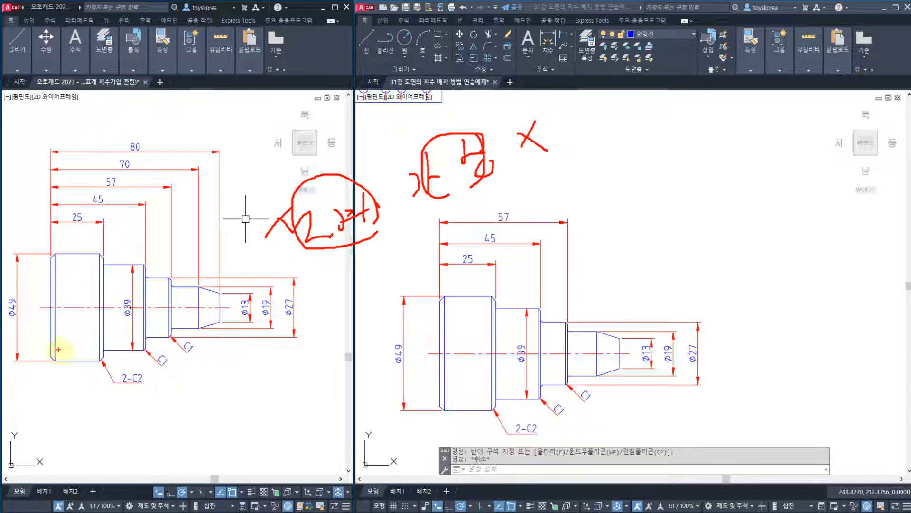
{"action": "left_click_drag", "start_coordinate": [109, 374], "coordinate": [142, 354]}
{"action": "mouse_move", "coordinate": [112, 308]}
{"action": "left_mouse_down"}
{"action": "mouse_move", "coordinate": [112, 332]}
{"action": "mouse_move", "coordinate": [124, 330]}
{"action": "left_mouse_up"}
{"action": "left_click_drag", "start_coordinate": [226, 322], "coordinate": [148, 282]}
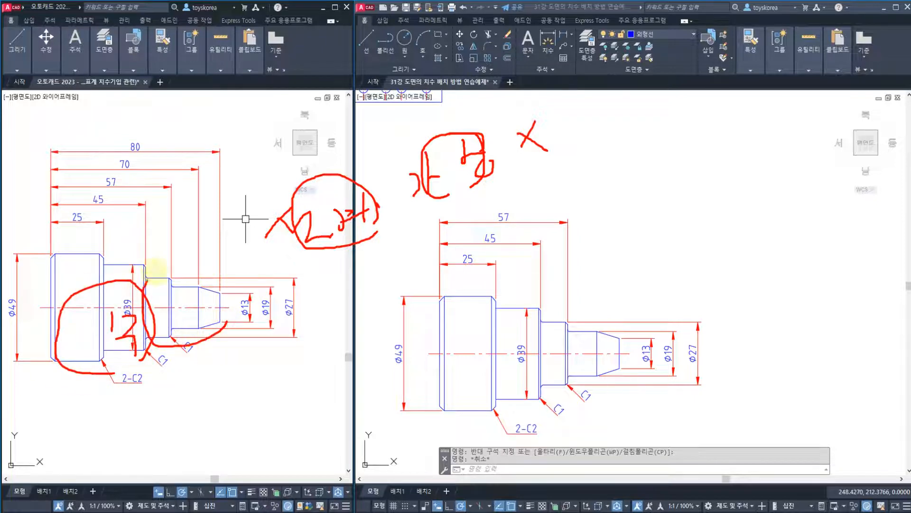
{"action": "mouse_move", "coordinate": [223, 323]}
{"action": "left_mouse_down"}
{"action": "mouse_move", "coordinate": [148, 330]}
{"action": "mouse_move", "coordinate": [211, 303]}
{"action": "left_mouse_up"}
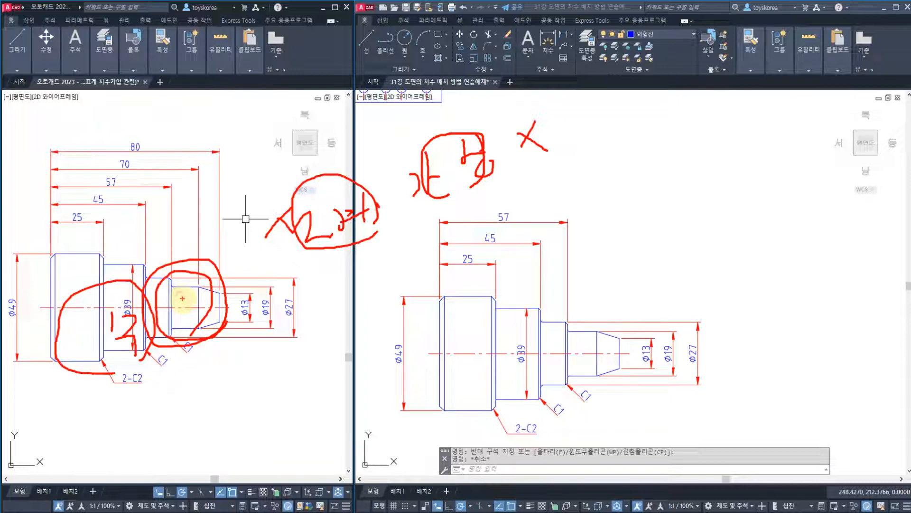
{"action": "mouse_move", "coordinate": [347, 256]}
{"action": "left_mouse_down"}
{"action": "mouse_move", "coordinate": [338, 261]}
{"action": "mouse_move", "coordinate": [281, 209]}
{"action": "mouse_move", "coordinate": [373, 235]}
{"action": "left_mouse_up"}
{"action": "mouse_move", "coordinate": [196, 257]}
{"action": "left_mouse_down"}
{"action": "mouse_move", "coordinate": [349, 141]}
{"action": "mouse_move", "coordinate": [397, 140]}
{"action": "left_mouse_up"}
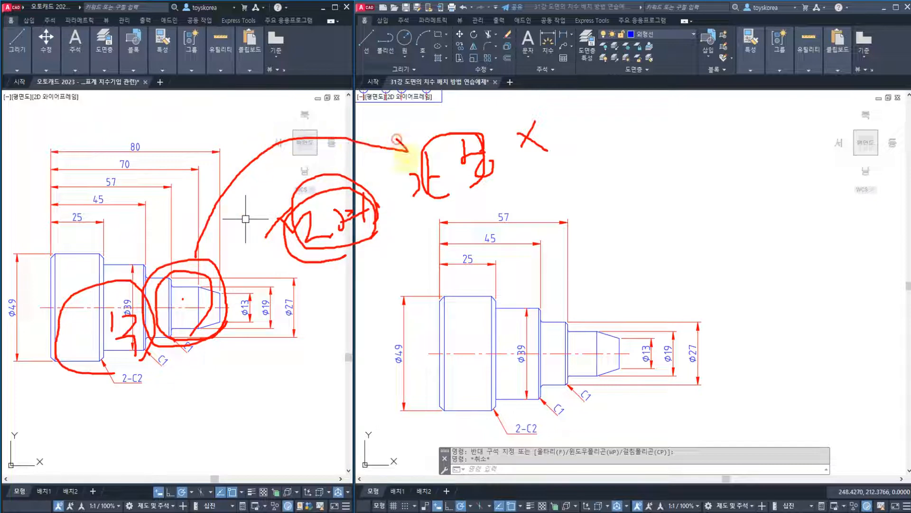
{"action": "left_click_drag", "start_coordinate": [467, 90], "coordinate": [545, 214]}
{"action": "left_click_drag", "start_coordinate": [527, 167], "coordinate": [694, 155]}
{"action": "left_click_drag", "start_coordinate": [671, 144], "coordinate": [684, 192]}
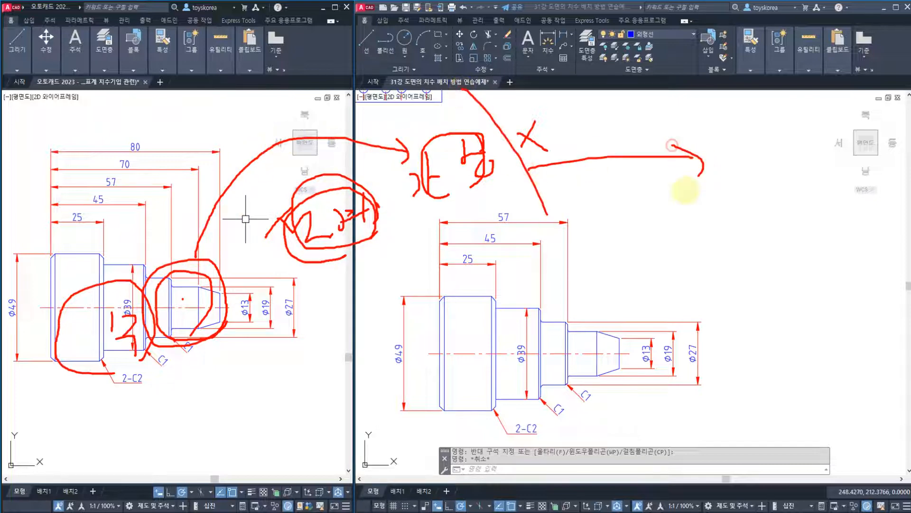
{"action": "left_click_drag", "start_coordinate": [758, 160], "coordinate": [785, 194]}
{"action": "mouse_move", "coordinate": [789, 155]}
{"action": "left_mouse_down"}
{"action": "mouse_move", "coordinate": [799, 187]}
{"action": "mouse_move", "coordinate": [815, 186]}
{"action": "left_mouse_up"}
{"action": "left_click_drag", "start_coordinate": [769, 206], "coordinate": [770, 254]}
{"action": "mouse_move", "coordinate": [797, 213]}
{"action": "left_mouse_down"}
{"action": "mouse_move", "coordinate": [785, 226]}
{"action": "mouse_move", "coordinate": [807, 232]}
{"action": "left_mouse_up"}
{"action": "mouse_move", "coordinate": [831, 164]}
{"action": "left_mouse_down"}
{"action": "mouse_move", "coordinate": [840, 186]}
{"action": "mouse_move", "coordinate": [849, 169]}
{"action": "left_mouse_up"}
{"action": "mouse_move", "coordinate": [848, 178]}
{"action": "left_mouse_down"}
{"action": "mouse_move", "coordinate": [838, 200]}
{"action": "mouse_move", "coordinate": [855, 242]}
{"action": "mouse_move", "coordinate": [873, 222]}
{"action": "mouse_move", "coordinate": [852, 219]}
{"action": "left_mouse_up"}
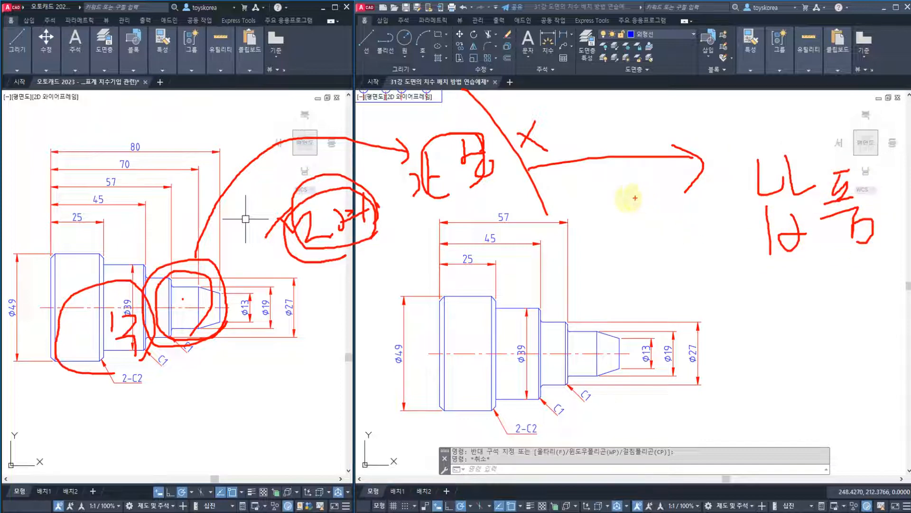
{"action": "mouse_move", "coordinate": [626, 164]}
{"action": "left_mouse_down"}
{"action": "mouse_move", "coordinate": [618, 341]}
{"action": "mouse_move", "coordinate": [598, 208]}
{"action": "mouse_move", "coordinate": [658, 203]}
{"action": "left_mouse_up"}
{"action": "mouse_move", "coordinate": [687, 275]}
{"action": "left_mouse_down"}
{"action": "mouse_move", "coordinate": [664, 349]}
{"action": "mouse_move", "coordinate": [676, 335]}
{"action": "mouse_move", "coordinate": [689, 345]}
{"action": "left_mouse_up"}
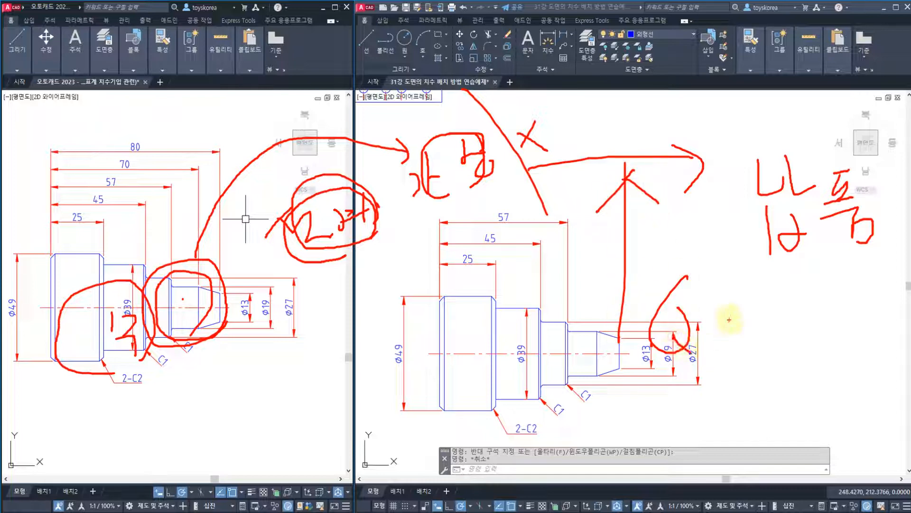
{"action": "left_click_drag", "start_coordinate": [734, 314], "coordinate": [735, 347]}
{"action": "left_click_drag", "start_coordinate": [702, 386], "coordinate": [707, 395]}
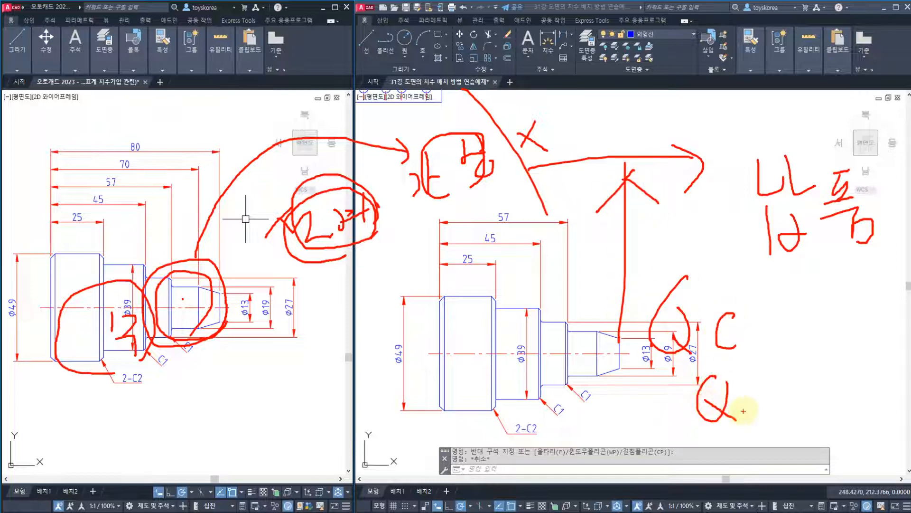
{"action": "mouse_move", "coordinate": [599, 209]}
{"action": "left_mouse_down"}
{"action": "mouse_move", "coordinate": [665, 187]}
{"action": "mouse_move", "coordinate": [636, 190]}
{"action": "left_mouse_up"}
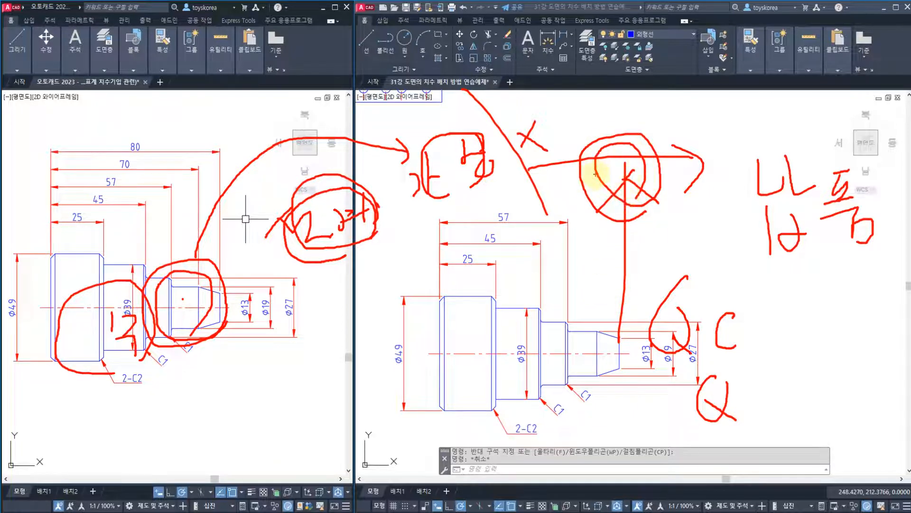
{"action": "left_click_drag", "start_coordinate": [31, 322], "coordinate": [5, 284]}
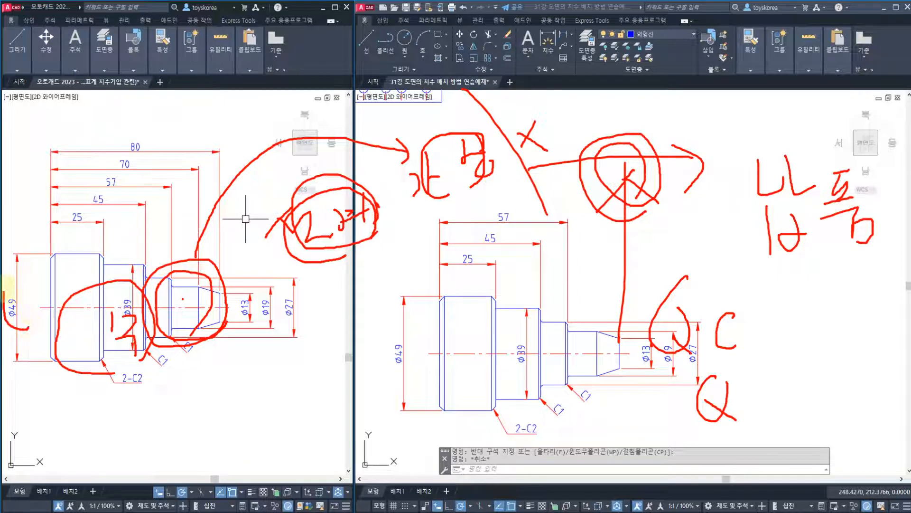
{"action": "mouse_move", "coordinate": [143, 153]}
{"action": "left_mouse_down"}
{"action": "mouse_move", "coordinate": [122, 143]}
{"action": "mouse_move", "coordinate": [153, 148]}
{"action": "left_mouse_up"}
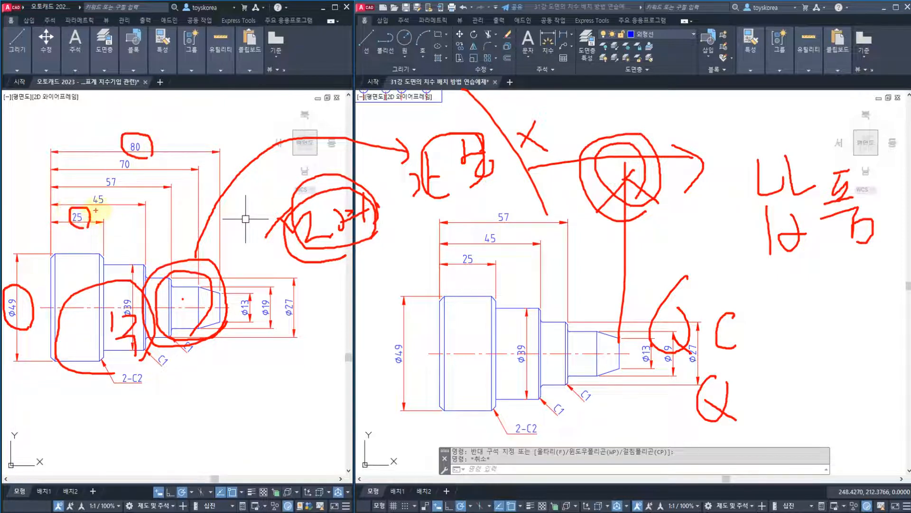
{"action": "mouse_move", "coordinate": [145, 391]}
{"action": "left_mouse_down"}
{"action": "mouse_move", "coordinate": [142, 365]}
{"action": "mouse_move", "coordinate": [153, 380]}
{"action": "left_mouse_up"}
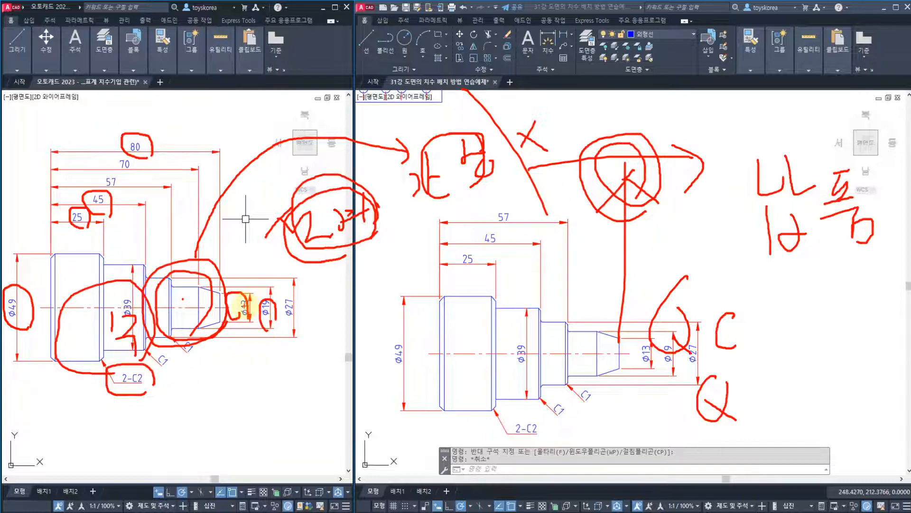
{"action": "key", "text": "Escape"}
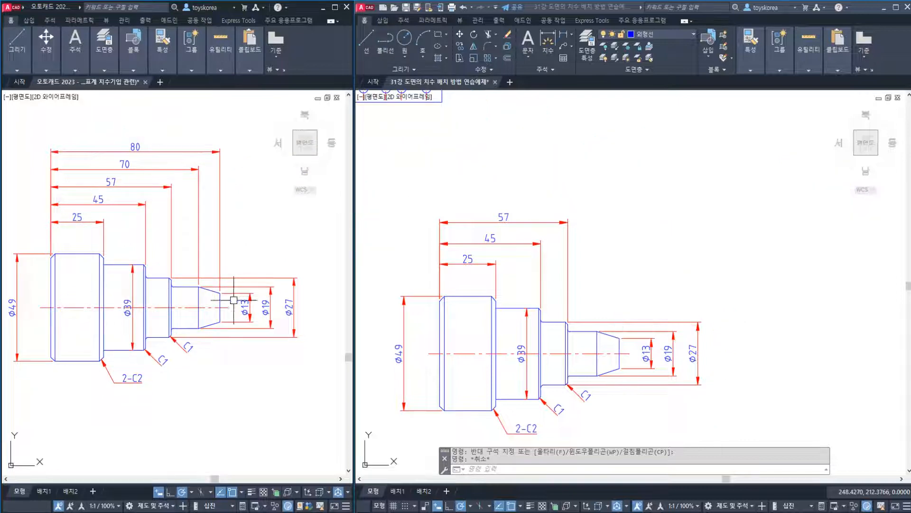
- Highlight the second shaft's left end face and the shoulder ending its second section to examine the length dimension between them
{"action": "middle_click_drag", "start_coordinate": [170, 244], "coordinate": [190, 238]}
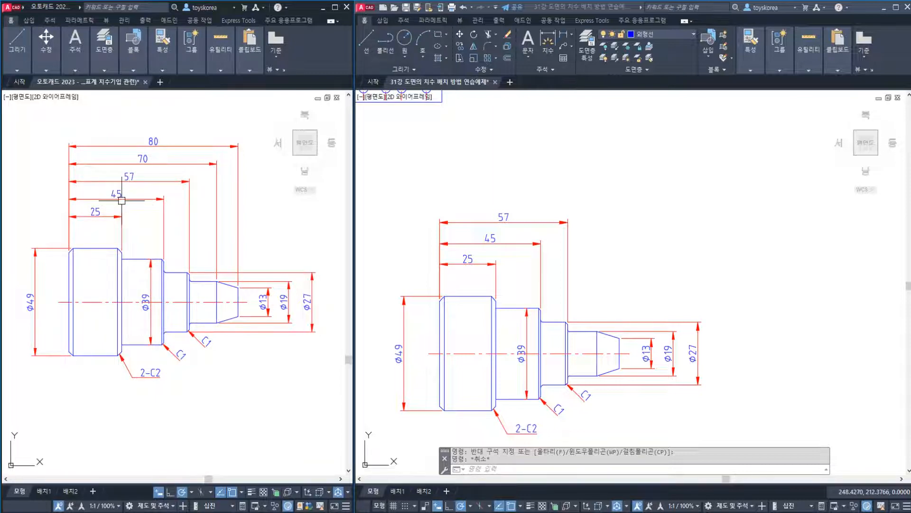
{"action": "left_click", "coordinate": [69, 273]}
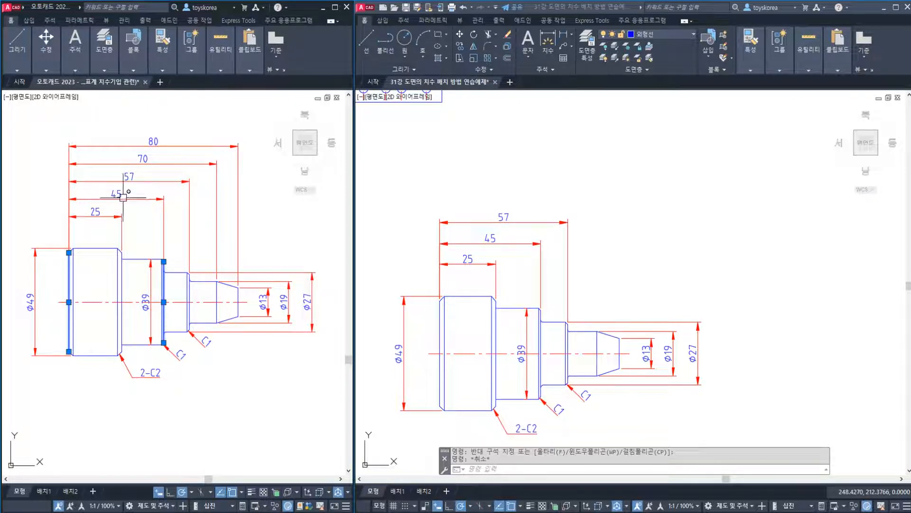
- Highlight the matching end face and shoulder on the serially dimensioned first shaft, and compare its length dimensions with the second shaft's parallel ones
{"action": "scroll", "coordinate": [121, 186], "scroll_direction": "down", "scroll_amount": 5}
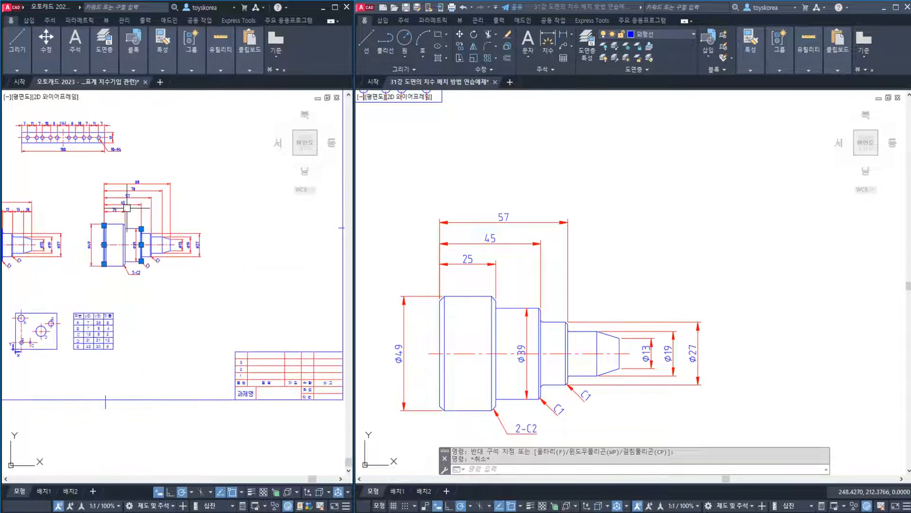
{"action": "scroll", "coordinate": [227, 222], "scroll_direction": "up", "scroll_amount": 2}
{"action": "scroll", "coordinate": [67, 242], "scroll_direction": "up", "scroll_amount": 6}
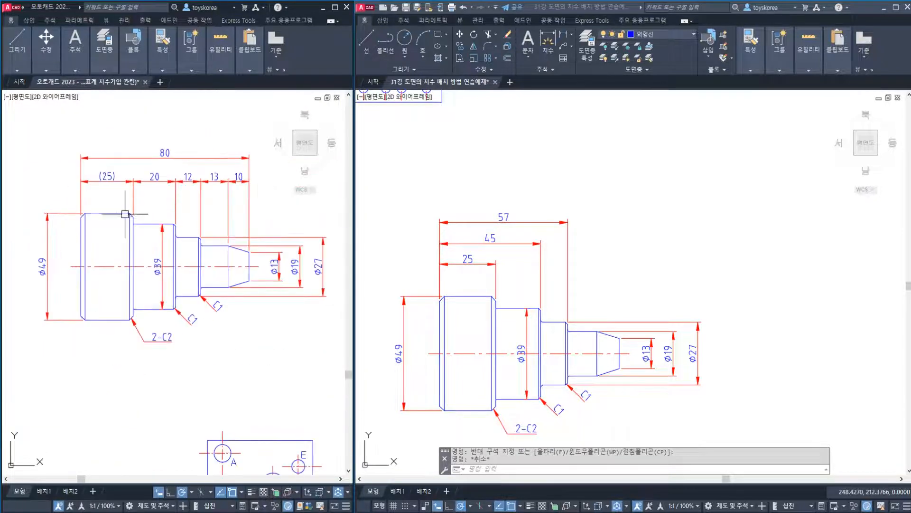
{"action": "left_click", "coordinate": [53, 252]}
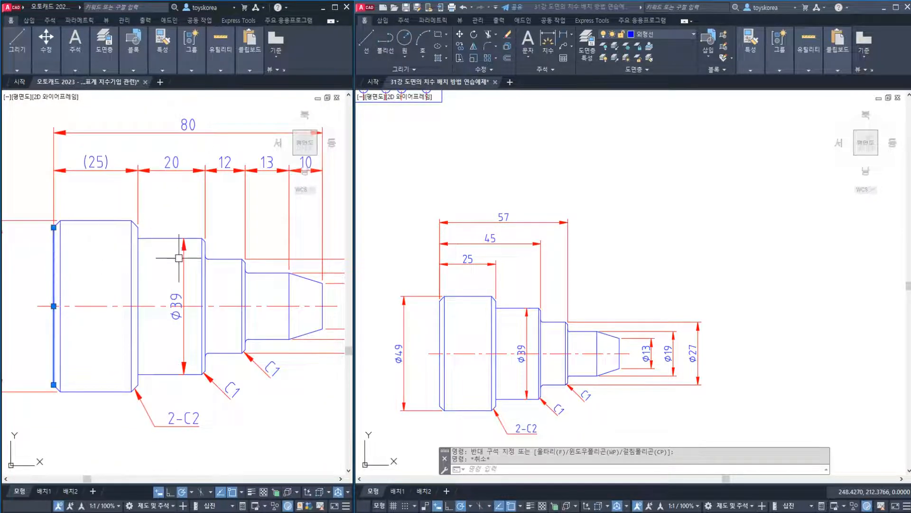
{"action": "left_click", "coordinate": [205, 276]}
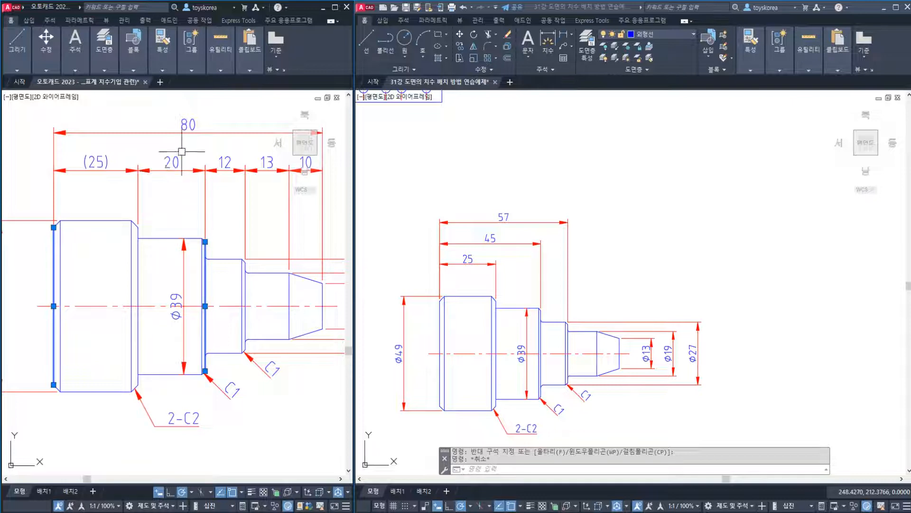
{"action": "scroll", "coordinate": [161, 167], "scroll_direction": "down", "scroll_amount": 2}
{"action": "middle_click_drag", "start_coordinate": [204, 205], "coordinate": [61, 254]}
{"action": "middle_click_drag", "start_coordinate": [210, 239], "coordinate": [154, 255]}
{"action": "scroll", "coordinate": [177, 236], "scroll_direction": "up", "scroll_amount": 2}
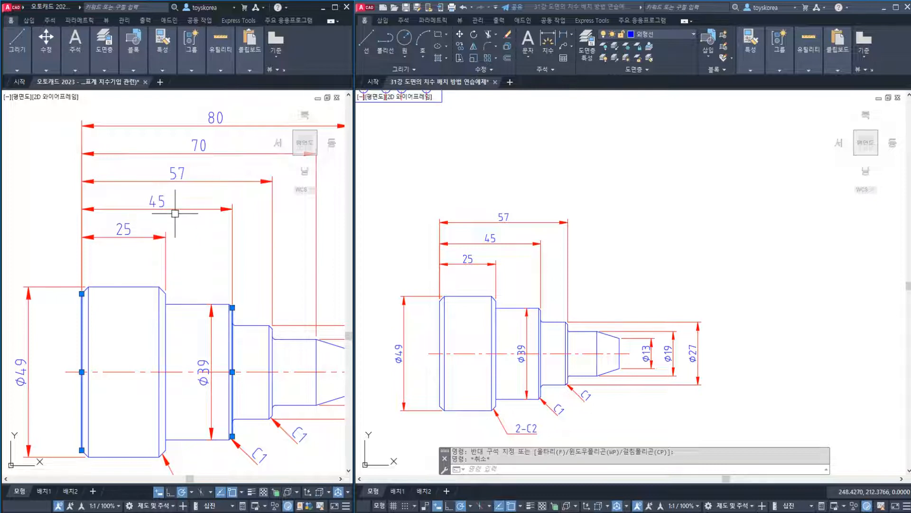
- Compare the reference drawing's serially and parallel dimensioned shafts, and examine the coordinate-dimensioned plate with its hole table
{"action": "scroll", "coordinate": [101, 244], "scroll_direction": "down", "scroll_amount": 5}
{"action": "scroll", "coordinate": [101, 244], "scroll_direction": "up", "scroll_amount": 4}
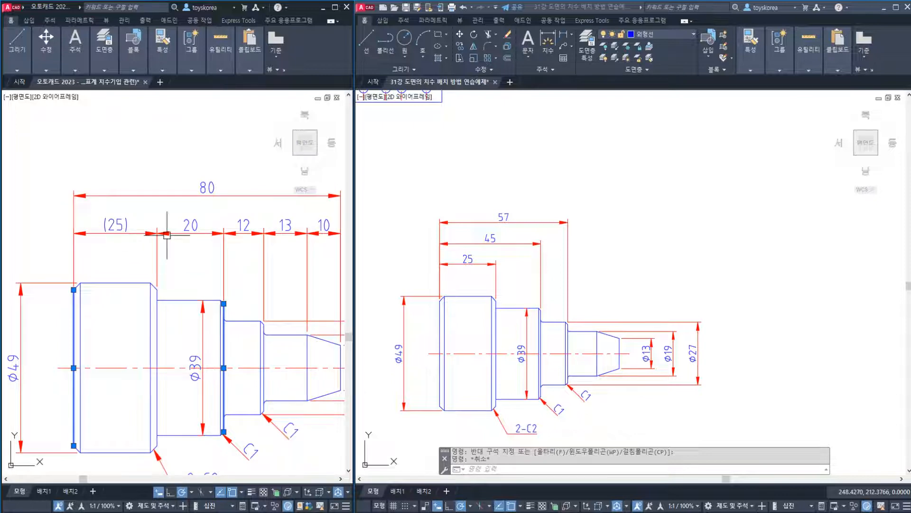
{"action": "scroll", "coordinate": [139, 248], "scroll_direction": "down", "scroll_amount": 3}
{"action": "scroll", "coordinate": [145, 258], "scroll_direction": "down", "scroll_amount": 1}
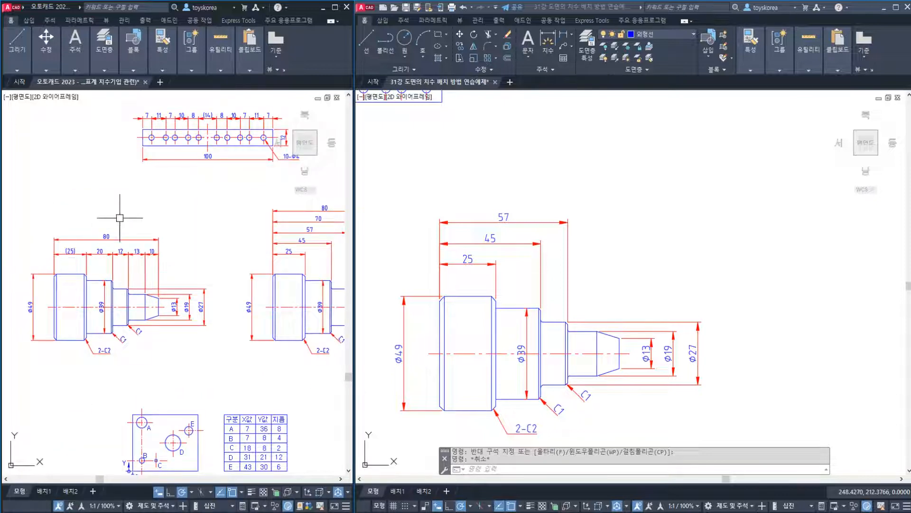
{"action": "middle_click_drag", "start_coordinate": [193, 259], "coordinate": [97, 263]}
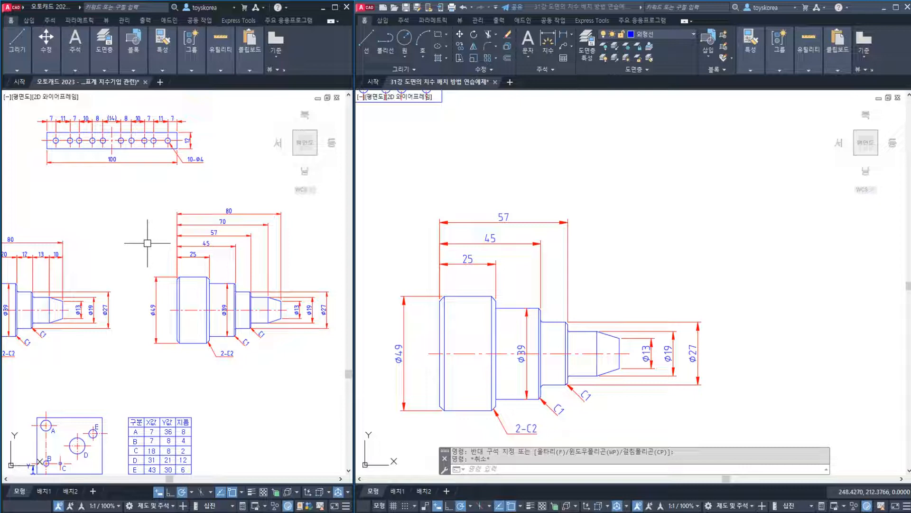
{"action": "middle_click_drag", "start_coordinate": [68, 248], "coordinate": [103, 241]}
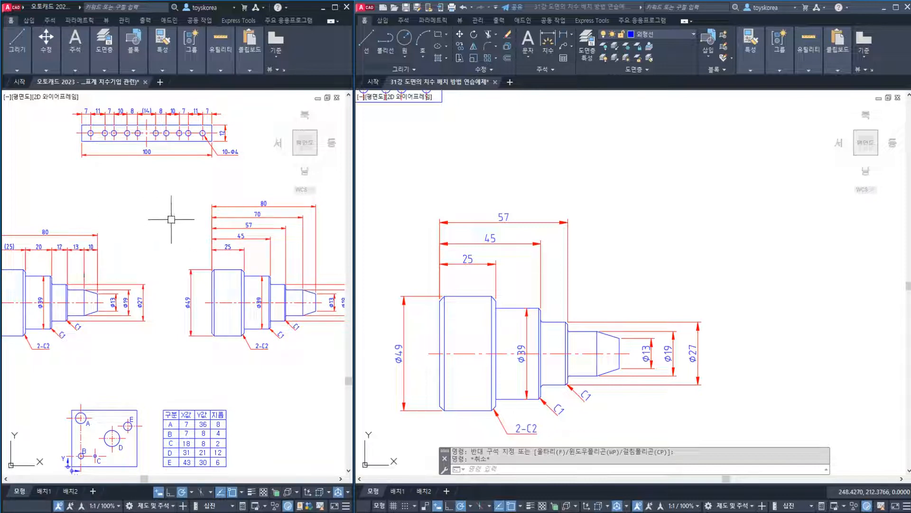
{"action": "middle_click_drag", "start_coordinate": [164, 330], "coordinate": [174, 298]}
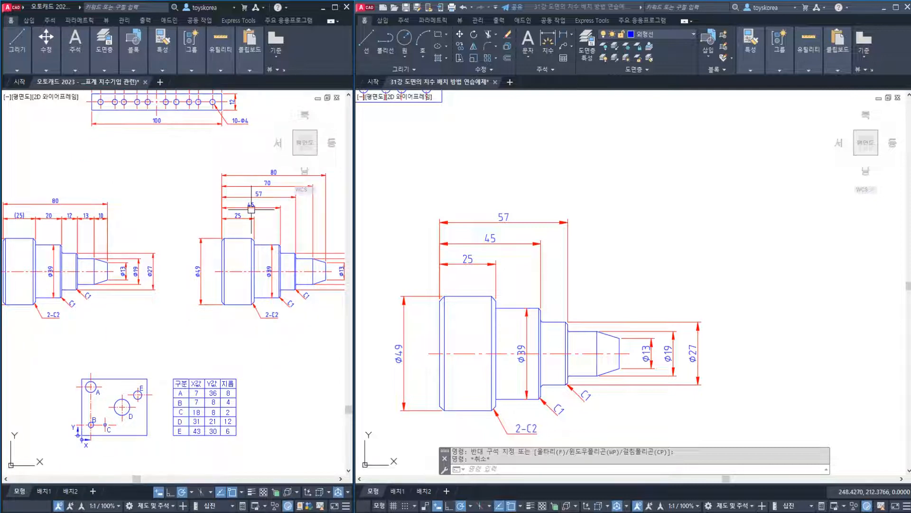
{"action": "middle_click_drag", "start_coordinate": [157, 354], "coordinate": [193, 311]}
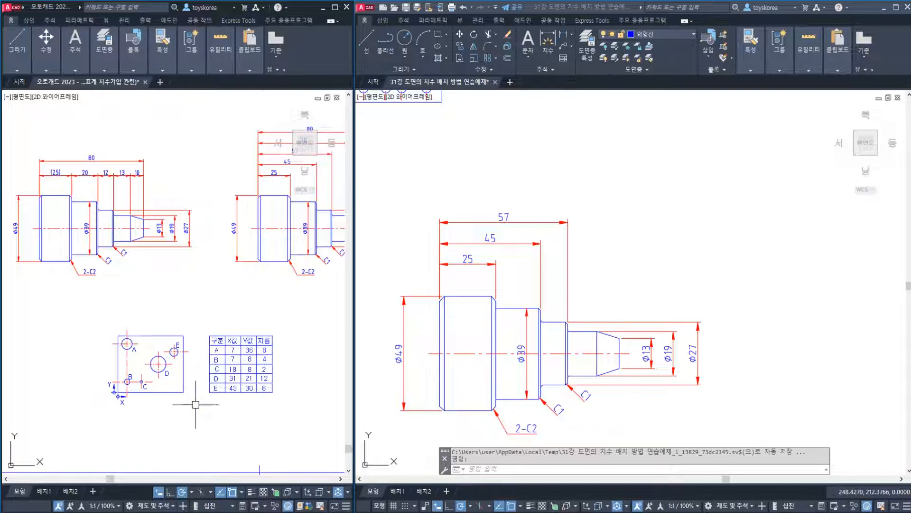
{"action": "scroll", "coordinate": [195, 404], "scroll_direction": "up", "scroll_amount": 1}
{"action": "mouse_move", "coordinate": [189, 415]}
{"action": "middle_mouse_down"}
{"action": "mouse_move", "coordinate": [190, 381]}
{"action": "mouse_move", "coordinate": [178, 372]}
{"action": "middle_mouse_up"}
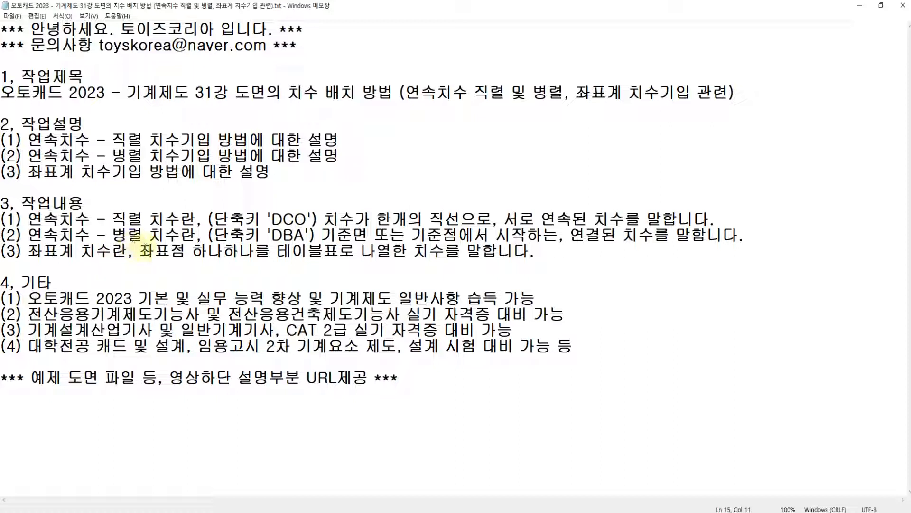
- Highlight the definition of coordinate dimensioning in the Notepad lesson notes, clear the highlight, and return to the AutoCAD reference drawing
{"action": "left_click_drag", "start_coordinate": [140, 250], "coordinate": [445, 250]}
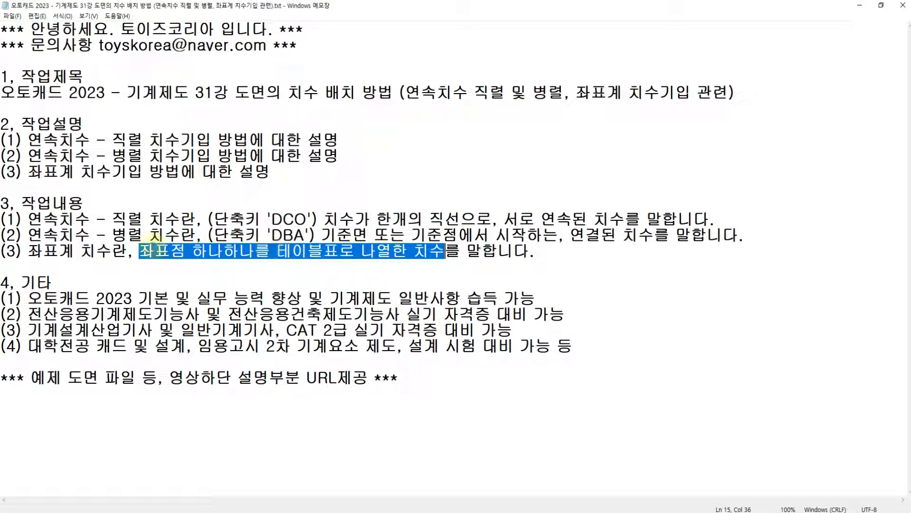
{"action": "left_click", "coordinate": [113, 252]}
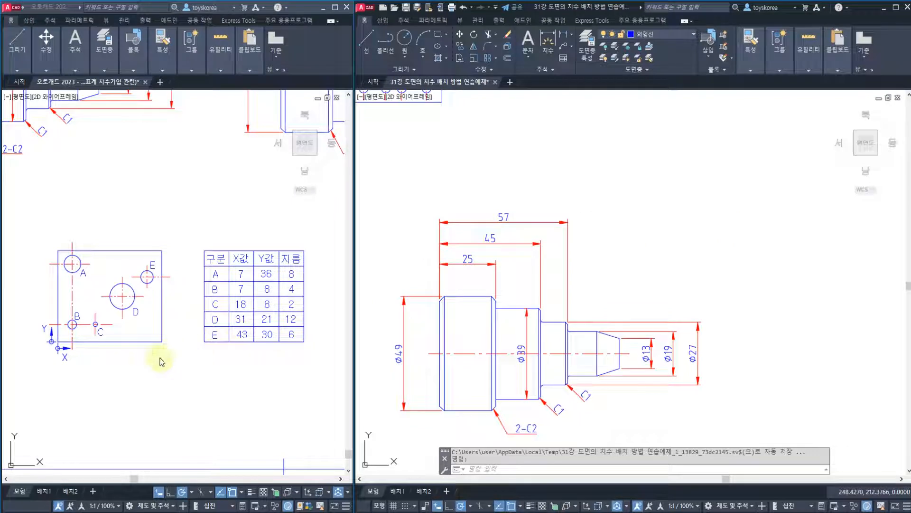
{"action": "left_click", "coordinate": [162, 362]}
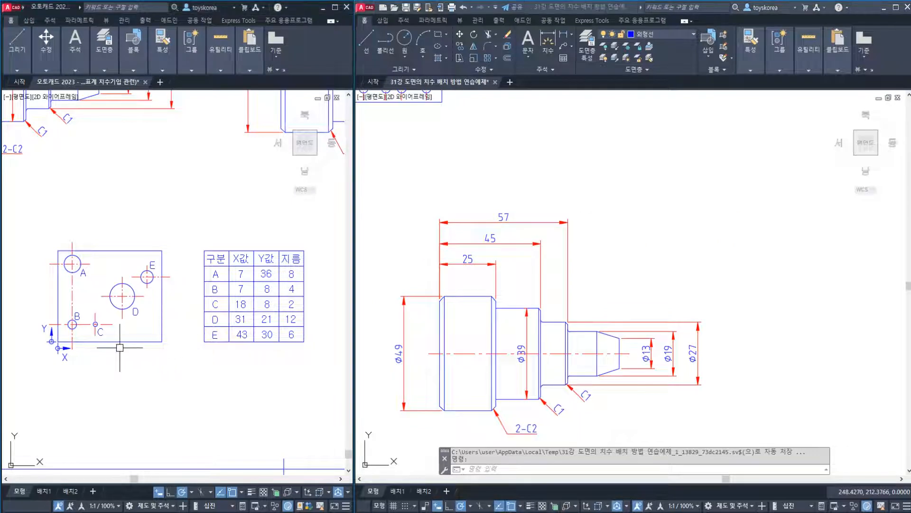
- Highlight the four outline edges of the reference drawing's plate with holes A to E, and clear the selection
{"action": "scroll", "coordinate": [119, 347], "scroll_direction": "up", "scroll_amount": 3}
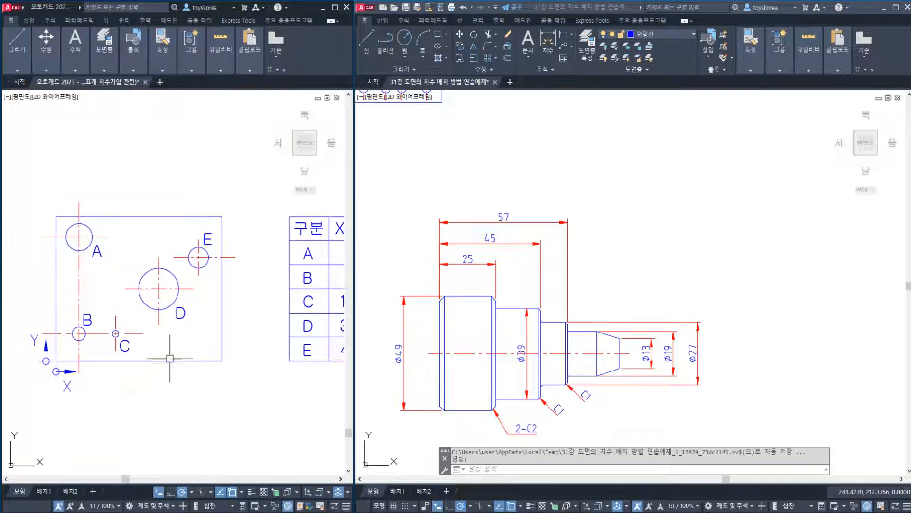
{"action": "left_click", "coordinate": [170, 360]}
{"action": "left_click", "coordinate": [222, 342]}
{"action": "left_click", "coordinate": [188, 215]}
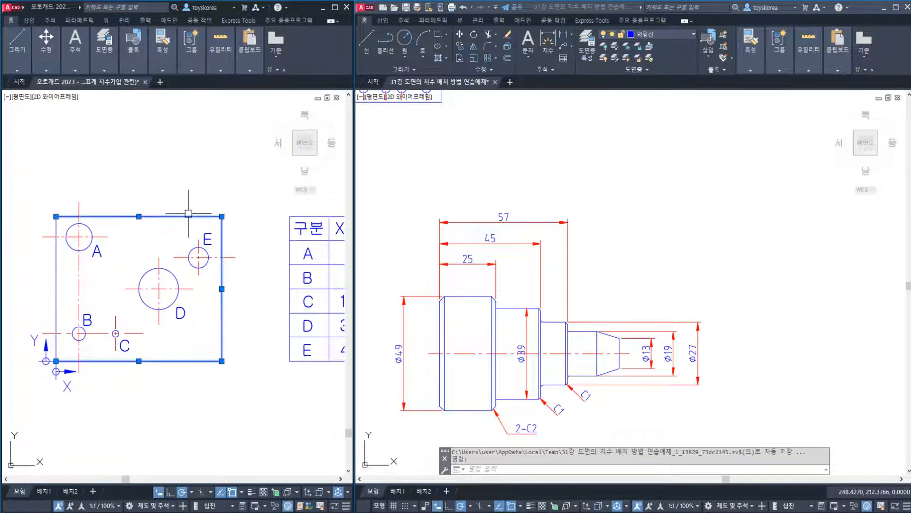
{"action": "left_click", "coordinate": [56, 270]}
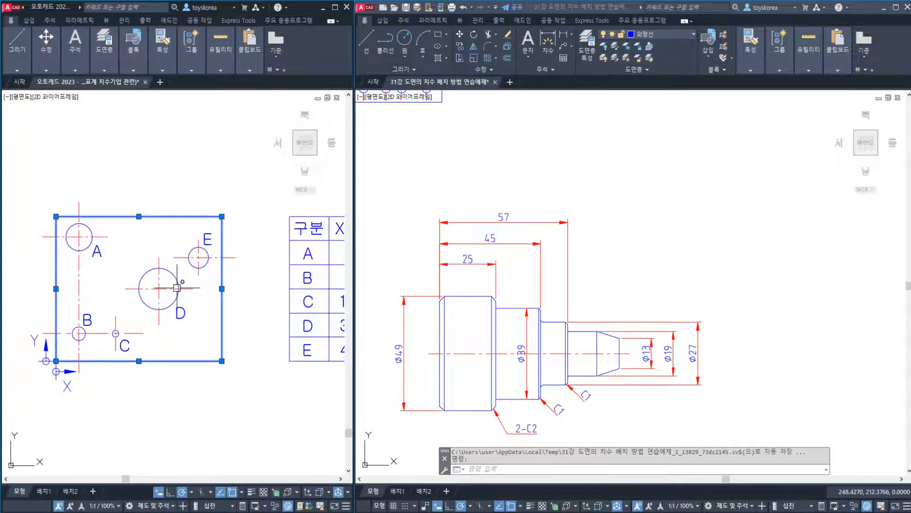
{"action": "key", "text": "Escape"}
- Add a horizontal linear dimension below the plate from its lower-left corner to the shared centerline of holes A and B
{"action": "middle_click_drag", "start_coordinate": [108, 352], "coordinate": [117, 337]}
{"action": "type", "text": "dli"}
{"action": "key", "text": "Return"}
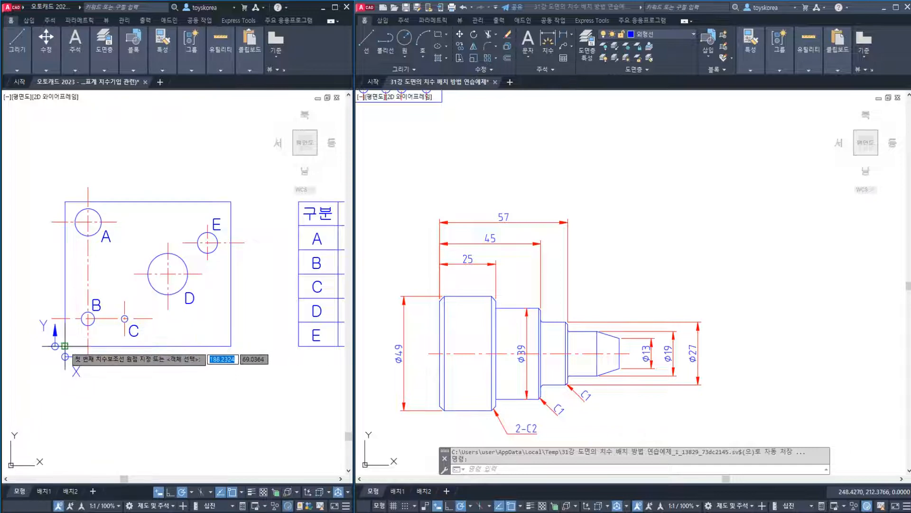
{"action": "left_click", "coordinate": [65, 346]}
{"action": "left_click", "coordinate": [88, 358]}
{"action": "left_click", "coordinate": [87, 407]}
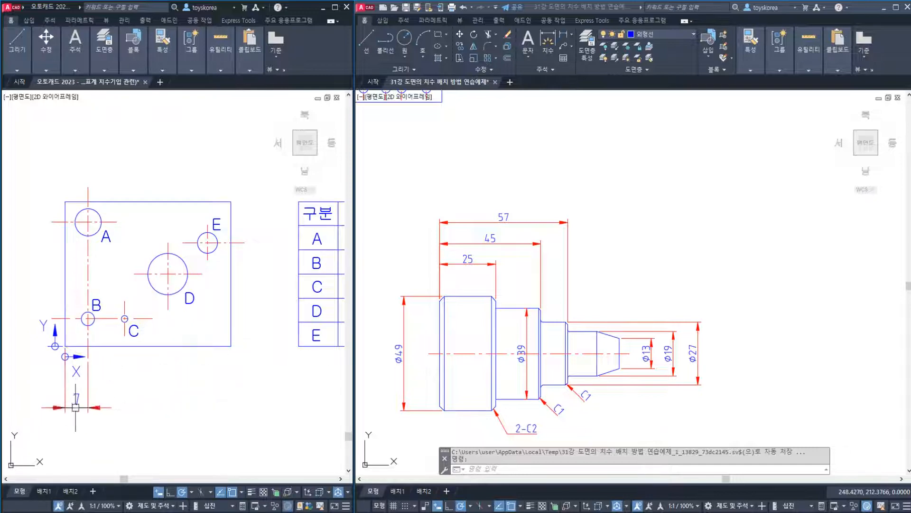
- Continue the horizontal dimensions in line below the plate, from hole B's centerline to hole C and from hole C to hole D
{"action": "key", "text": "Return"}
{"action": "left_click", "coordinate": [88, 356]}
{"action": "left_click", "coordinate": [124, 329]}
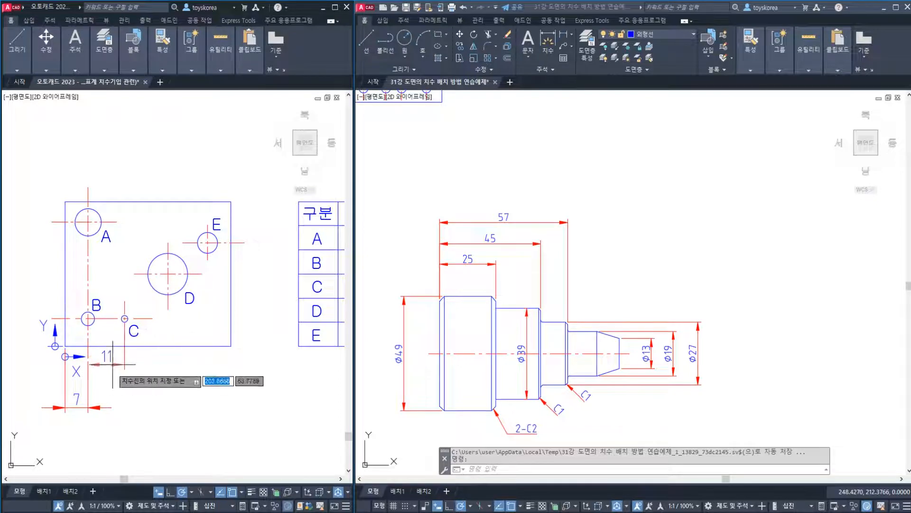
{"action": "left_click", "coordinate": [114, 408]}
{"action": "key", "text": "Return"}
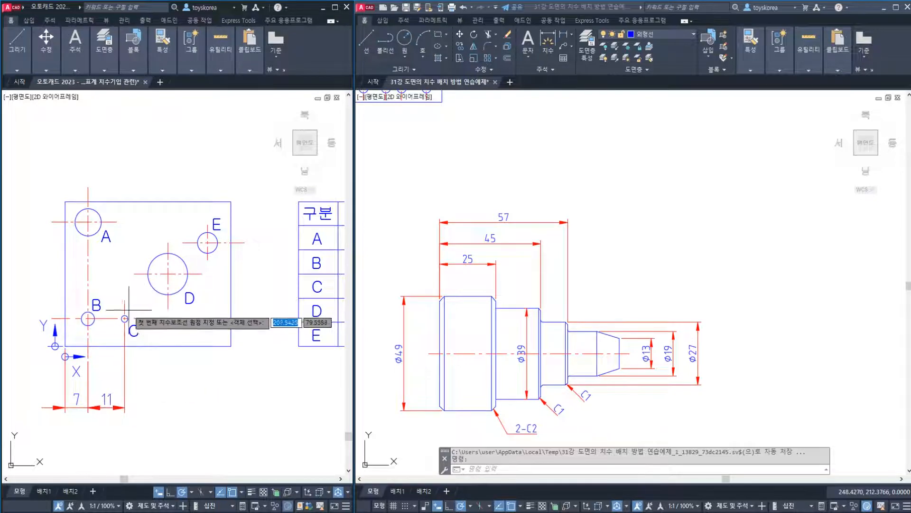
{"action": "left_click", "coordinate": [124, 329]}
{"action": "left_click", "coordinate": [168, 304]}
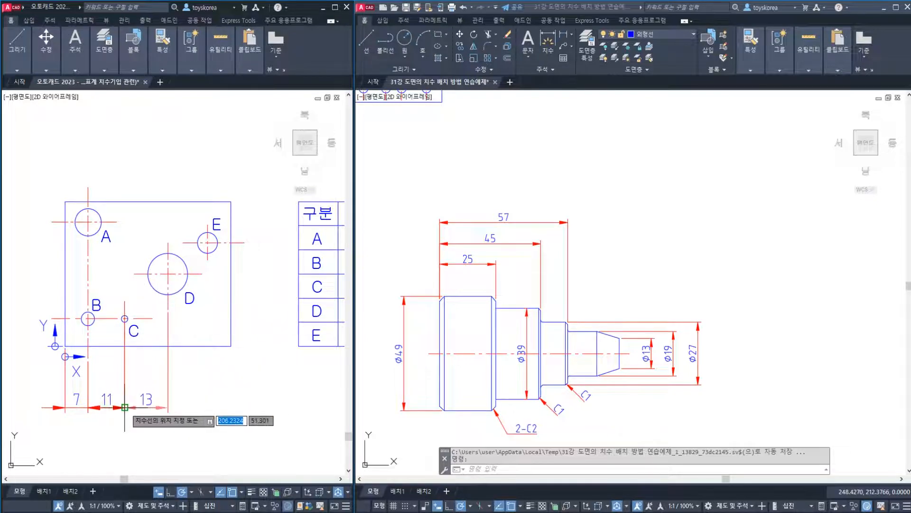
{"action": "left_click", "coordinate": [148, 407]}
- Highlight the three serial dimensions below the plate, clear the selection, and compare them with the X values in the hole table
{"action": "middle_click_drag", "start_coordinate": [123, 394], "coordinate": [131, 388]}
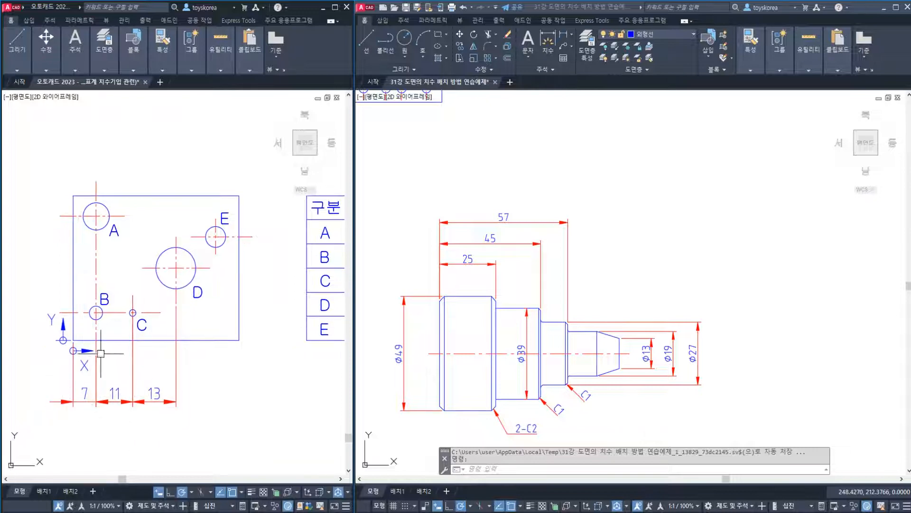
{"action": "scroll", "coordinate": [121, 268], "scroll_direction": "down", "scroll_amount": 2}
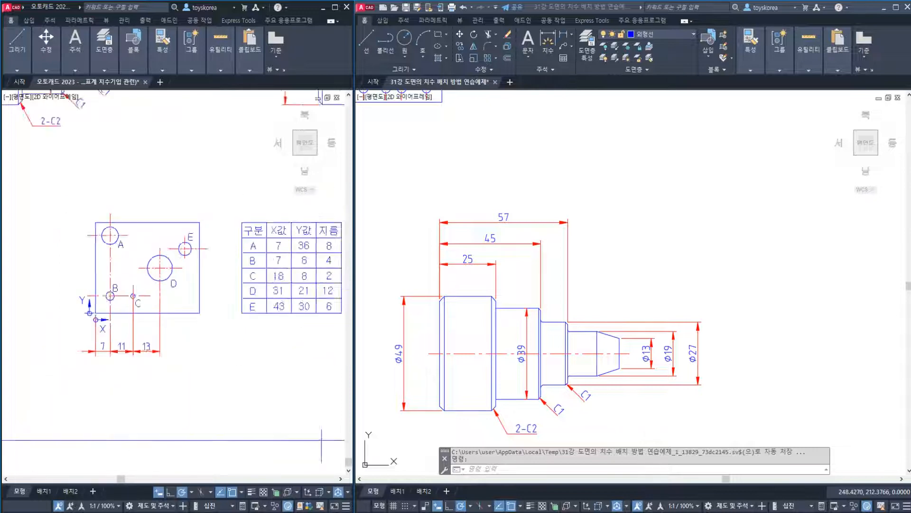
{"action": "middle_click_drag", "start_coordinate": [149, 272], "coordinate": [117, 281]}
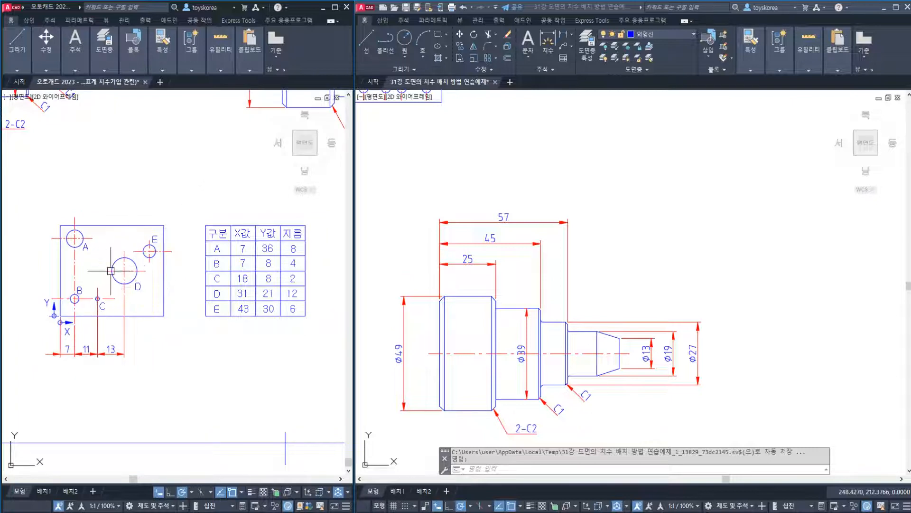
{"action": "scroll", "coordinate": [112, 351], "scroll_direction": "up", "scroll_amount": 2}
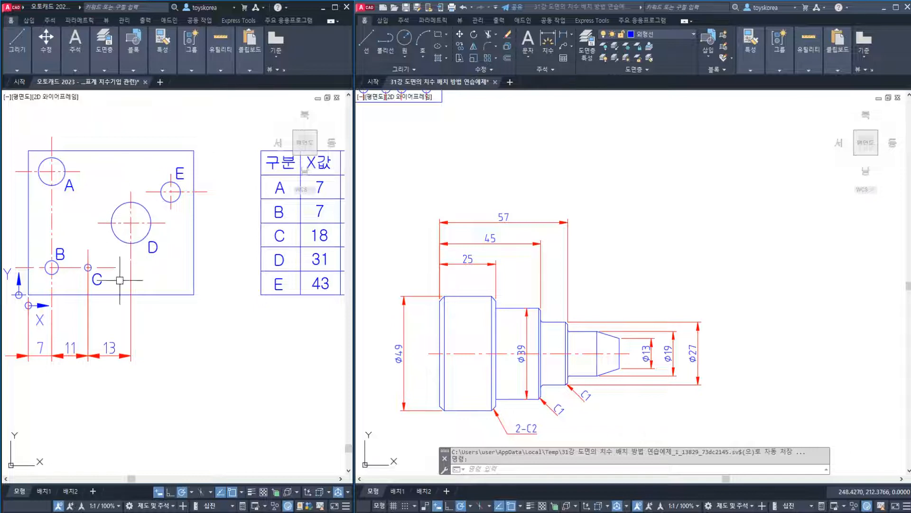
{"action": "left_click", "coordinate": [136, 387]}
{"action": "left_click", "coordinate": [56, 345]}
{"action": "key", "text": "Escape"}
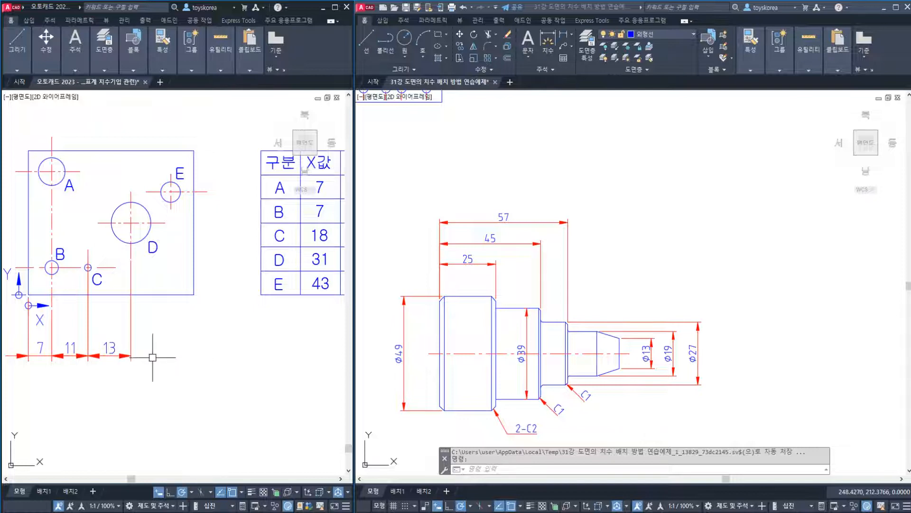
{"action": "middle_click_drag", "start_coordinate": [150, 335], "coordinate": [184, 351]}
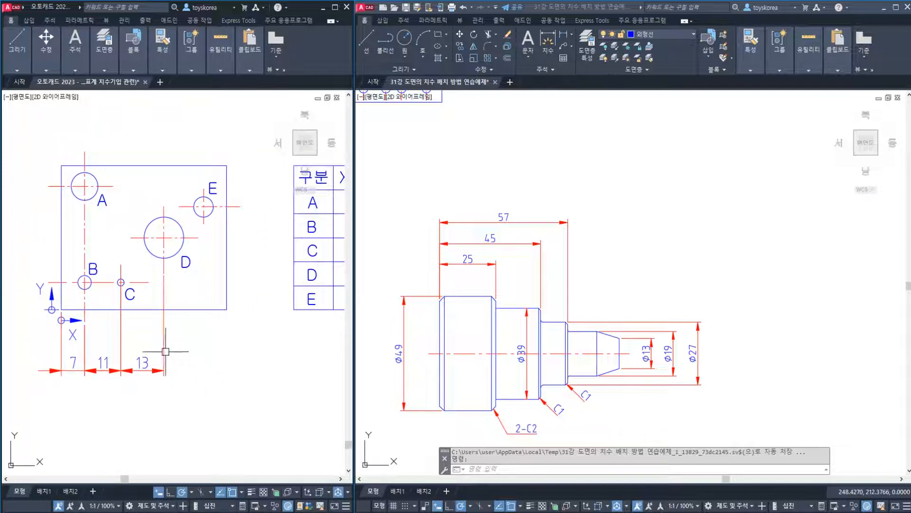
{"action": "middle_click_drag", "start_coordinate": [229, 348], "coordinate": [179, 372]}
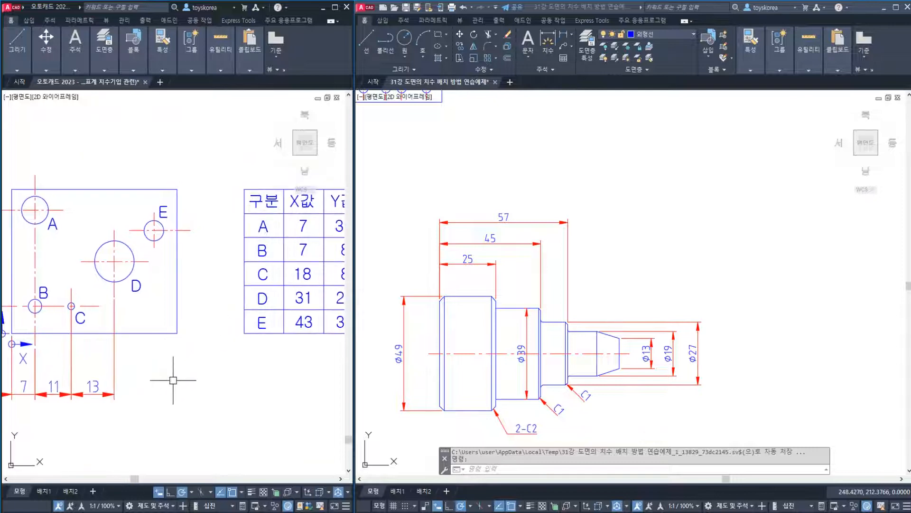
- Delete the three horizontal linear dimensions below the plate
{"action": "left_click", "coordinate": [188, 369]}
{"action": "left_click", "coordinate": [30, 377]}
{"action": "middle_click_drag", "start_coordinate": [268, 310], "coordinate": [195, 338]}
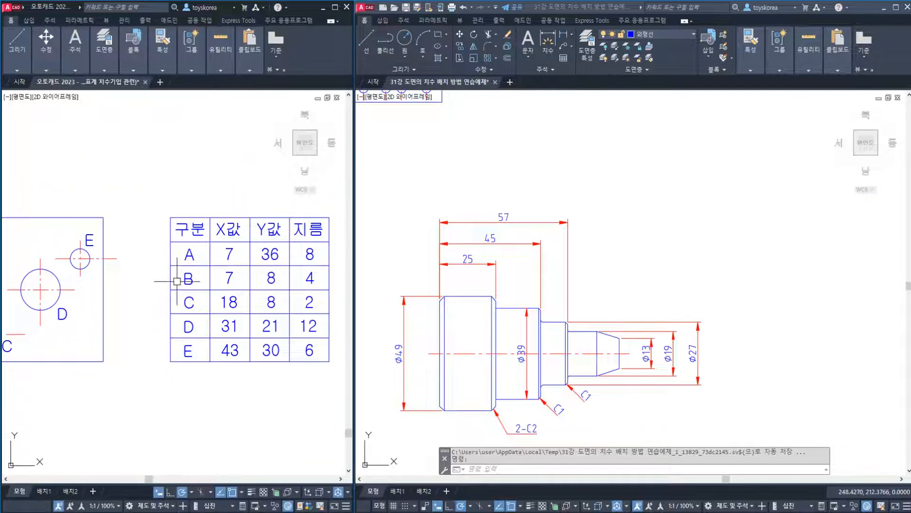
- Highlight hole A on the plate and examine its X, Y and diameter entries in the hole table
{"action": "middle_click_drag", "start_coordinate": [157, 278], "coordinate": [219, 274]}
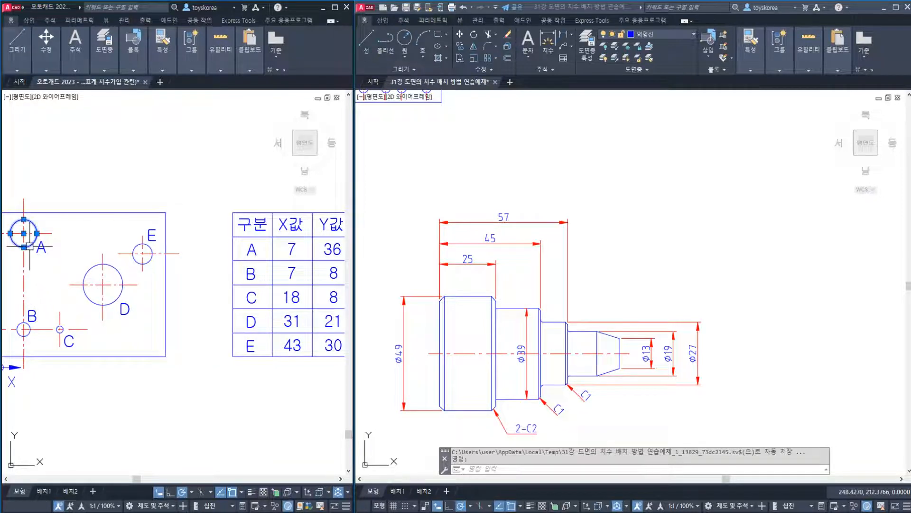
{"action": "middle_click_drag", "start_coordinate": [27, 326], "coordinate": [112, 310]}
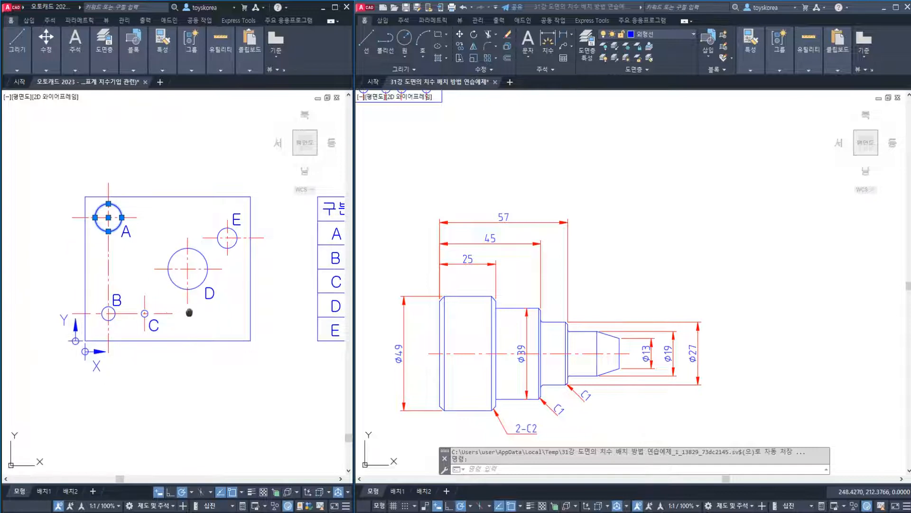
{"action": "middle_click_drag", "start_coordinate": [189, 312], "coordinate": [86, 335]}
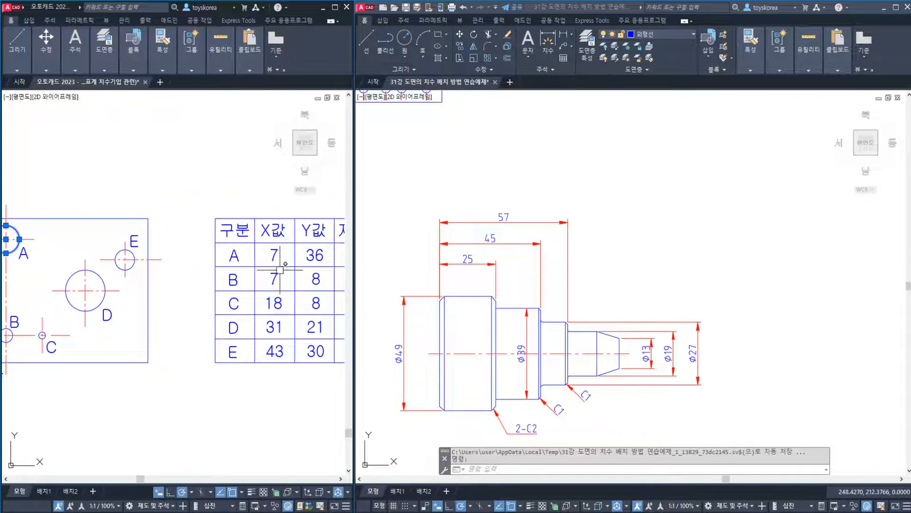
{"action": "middle_click_drag", "start_coordinate": [263, 245], "coordinate": [196, 252]}
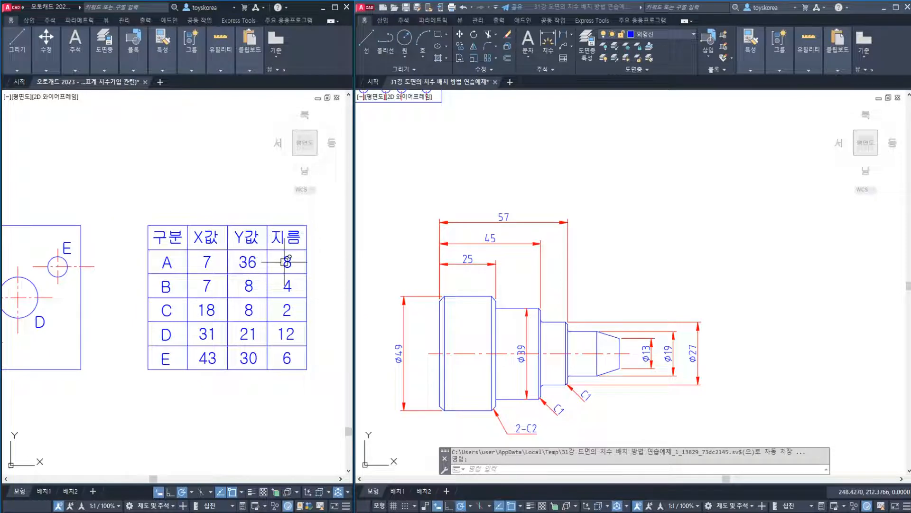
{"action": "middle_click_drag", "start_coordinate": [181, 299], "coordinate": [289, 285]}
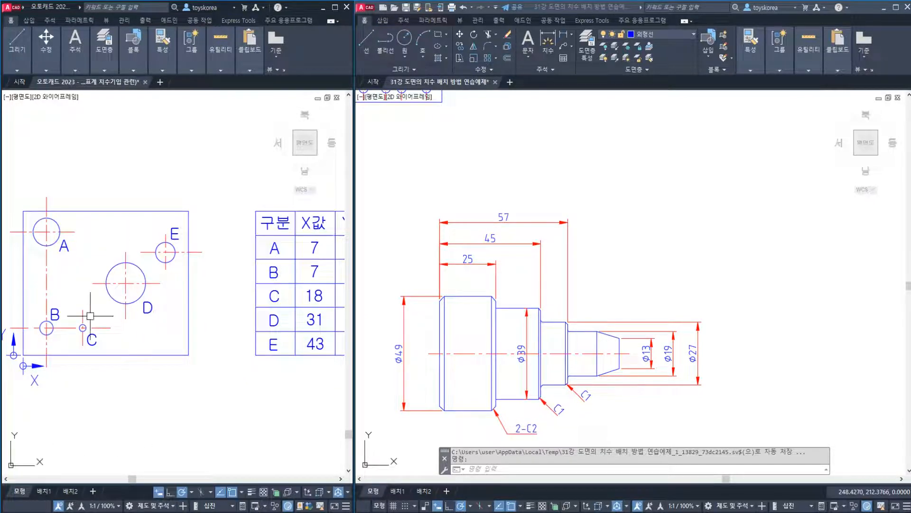
- Add a horizontal linear dimension below the plate from its left edge to hole A's vertical centerline
{"action": "middle_click_drag", "start_coordinate": [73, 335], "coordinate": [135, 325]}
{"action": "type", "text": "DLI"}
{"action": "key", "text": "Return"}
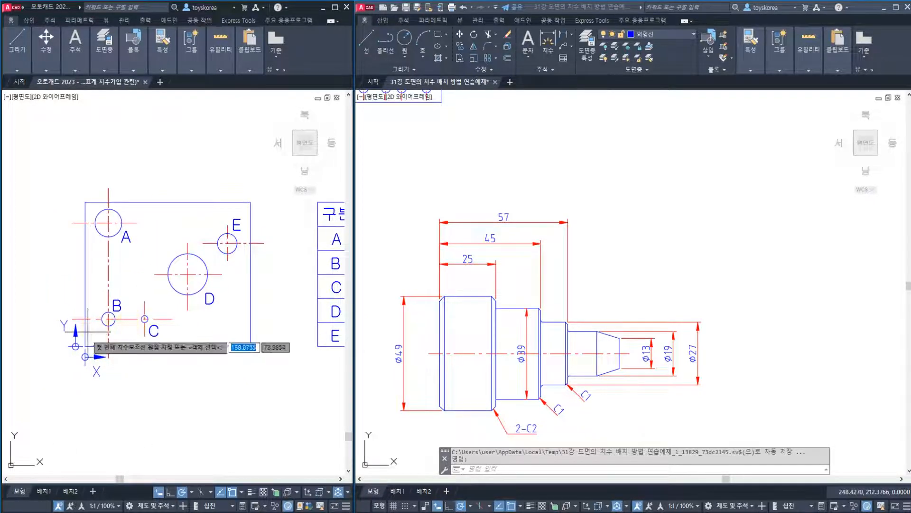
{"action": "left_click", "coordinate": [85, 335]}
{"action": "left_click", "coordinate": [109, 345]}
{"action": "left_click", "coordinate": [100, 396]}
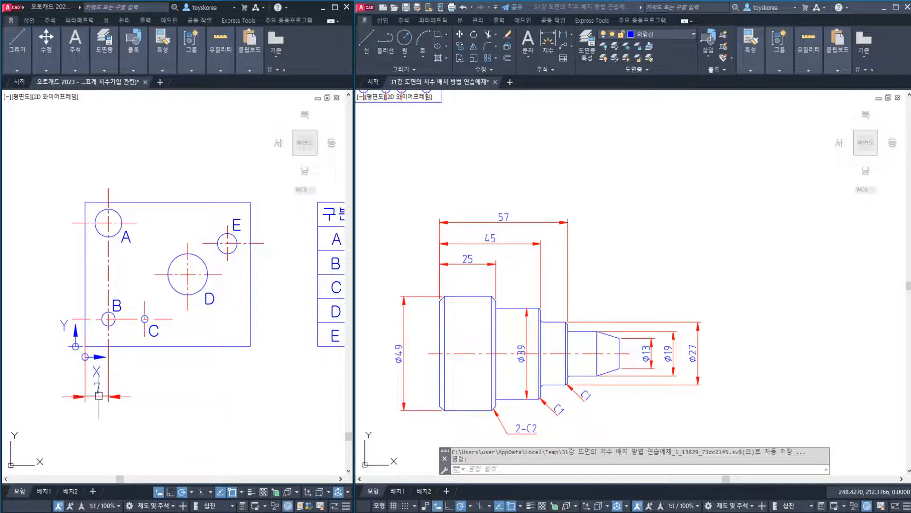
- Add a vertical linear dimension to the left of the plate from its bottom edge to hole A's center
{"action": "key", "text": "space"}
{"action": "left_click", "coordinate": [108, 346]}
{"action": "left_click", "coordinate": [108, 223]}
{"action": "left_click", "coordinate": [37, 266]}
- Add a diameter dimension to hole A with its text above the plate's top edge
{"action": "type", "text": "DDI"}
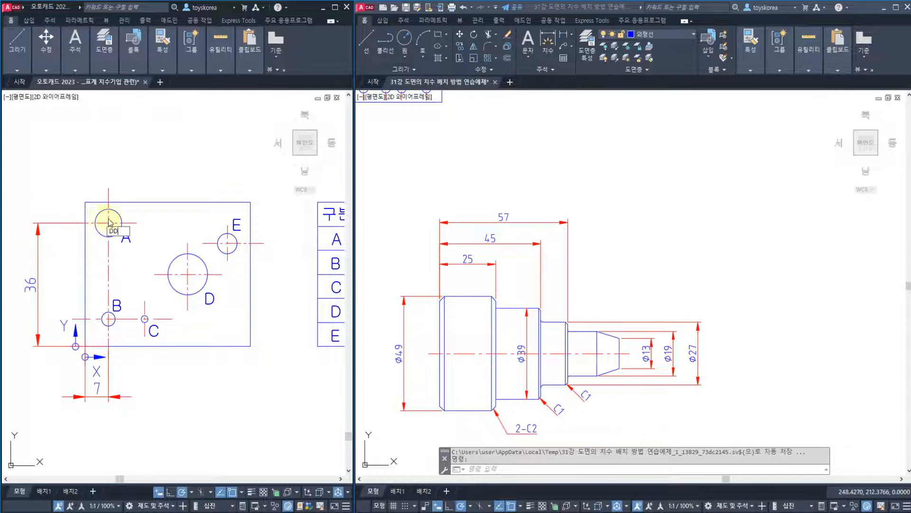
{"action": "key", "text": "Return"}
{"action": "left_click", "coordinate": [117, 214]}
{"action": "left_click", "coordinate": [134, 186]}
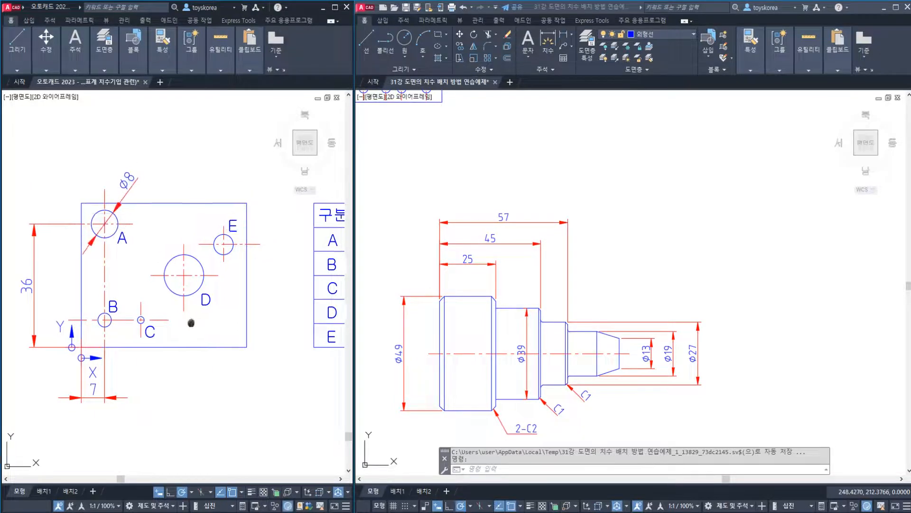
- Compare hole A's dimensions with the hole table and add a horizontal linear dimension from the plate's left edge to hole D's center
{"action": "middle_click_drag", "start_coordinate": [195, 321], "coordinate": [79, 325]}
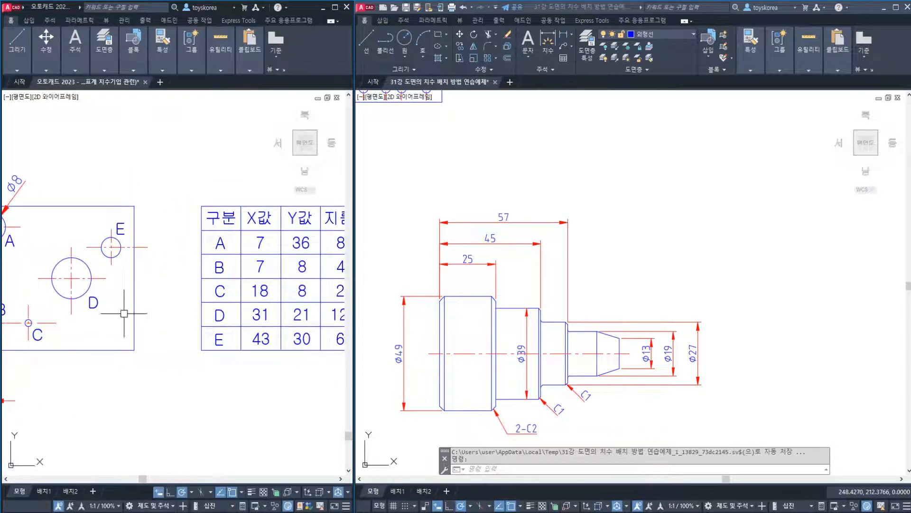
{"action": "mouse_move", "coordinate": [179, 333]}
{"action": "middle_mouse_down"}
{"action": "mouse_move", "coordinate": [148, 339]}
{"action": "mouse_move", "coordinate": [281, 328]}
{"action": "middle_mouse_up"}
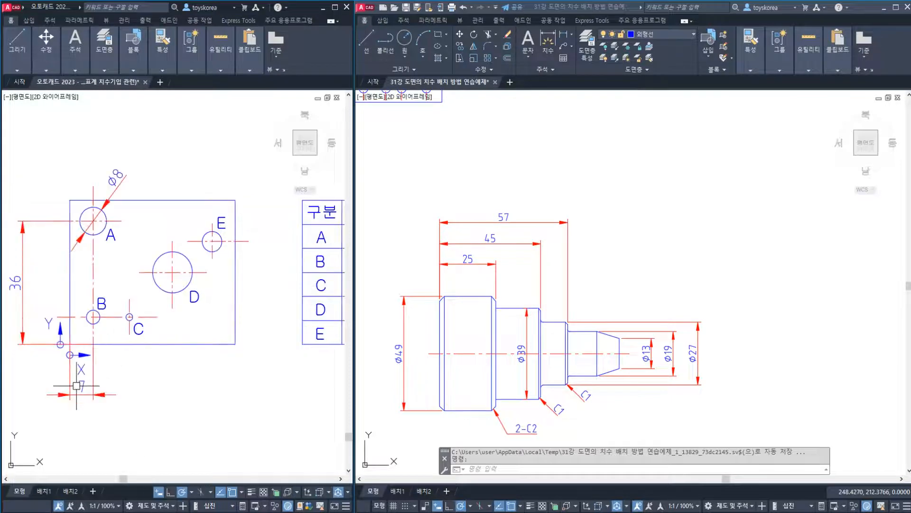
{"action": "middle_click_drag", "start_coordinate": [173, 266], "coordinate": [125, 258]}
{"action": "mouse_move", "coordinate": [202, 284]}
{"action": "middle_mouse_down"}
{"action": "mouse_move", "coordinate": [126, 290]}
{"action": "mouse_move", "coordinate": [238, 285]}
{"action": "mouse_move", "coordinate": [148, 278]}
{"action": "mouse_move", "coordinate": [132, 289]}
{"action": "middle_mouse_up"}
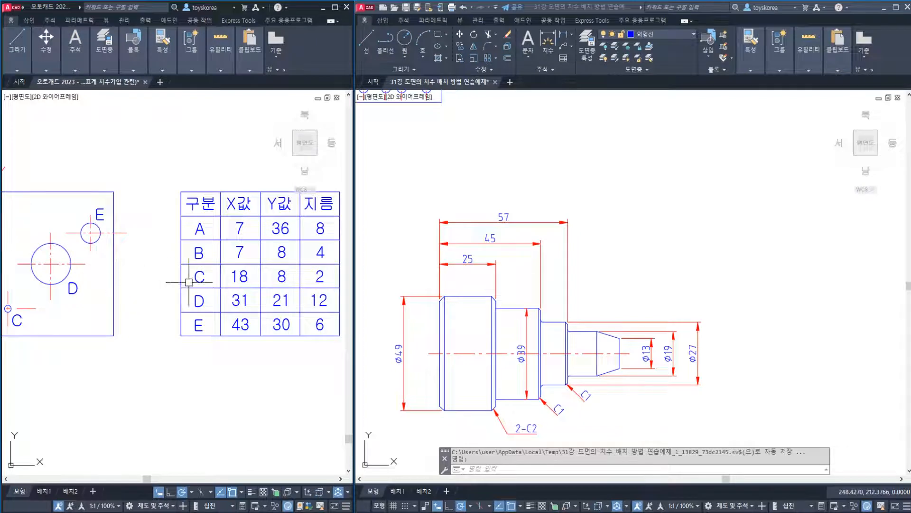
{"action": "middle_click_drag", "start_coordinate": [228, 291], "coordinate": [329, 276]}
{"action": "type", "text": "DLI"}
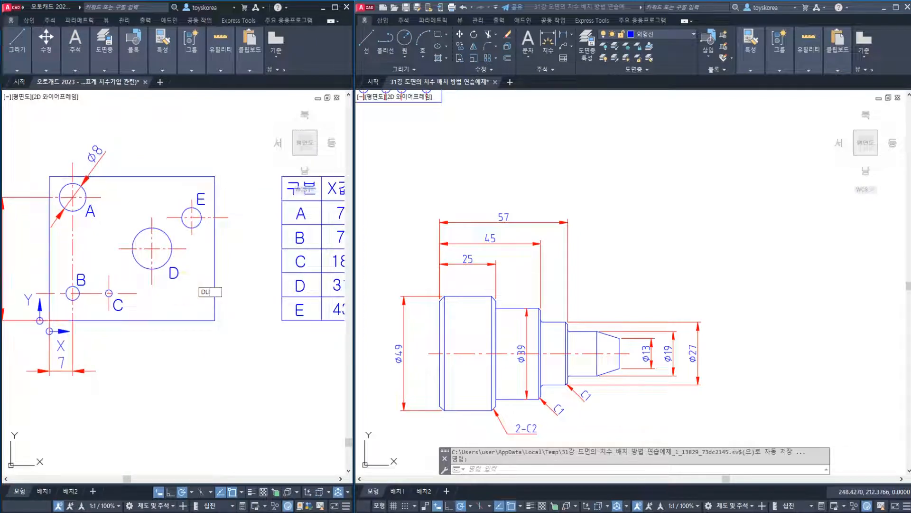
{"action": "key", "text": "Return"}
{"action": "left_click", "coordinate": [152, 285]}
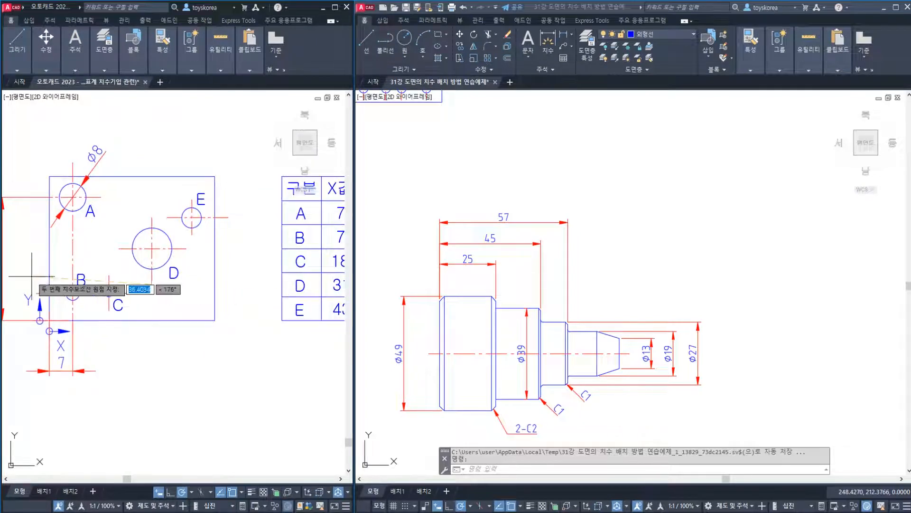
{"action": "left_click", "coordinate": [48, 277]}
{"action": "left_click", "coordinate": [125, 412]}
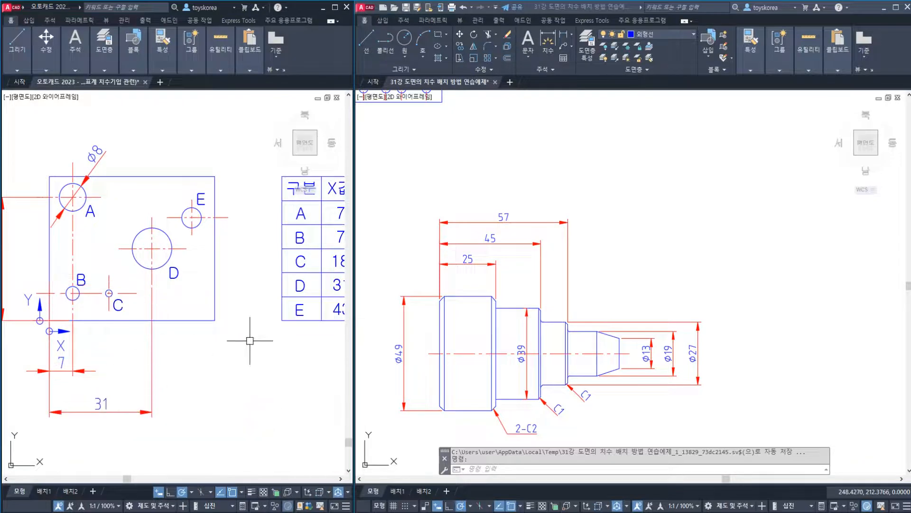
- Add a vertical linear dimension to the right of the plate from its bottom edge to hole D's center
{"action": "middle_click_drag", "start_coordinate": [251, 330], "coordinate": [168, 338]}
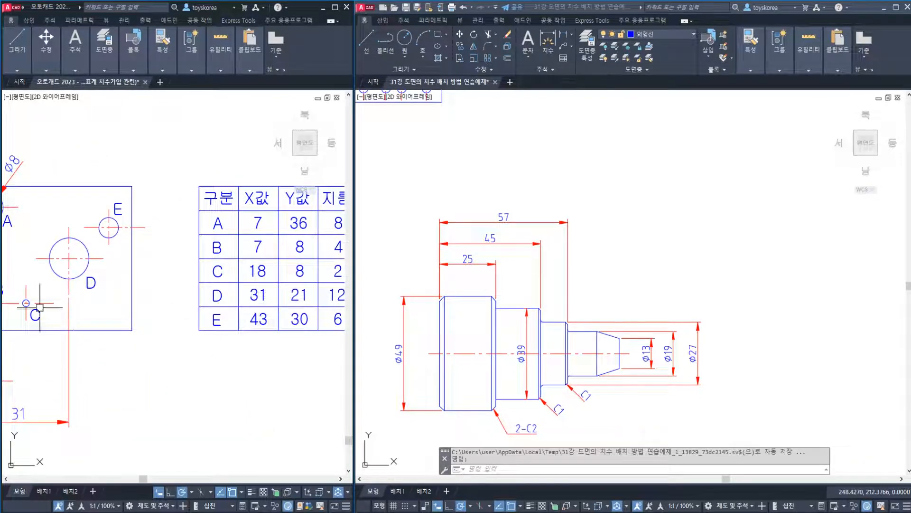
{"action": "middle_click_drag", "start_coordinate": [39, 307], "coordinate": [142, 298]}
{"action": "key", "text": "Return"}
{"action": "left_click", "coordinate": [162, 322]}
{"action": "left_click", "coordinate": [206, 250]}
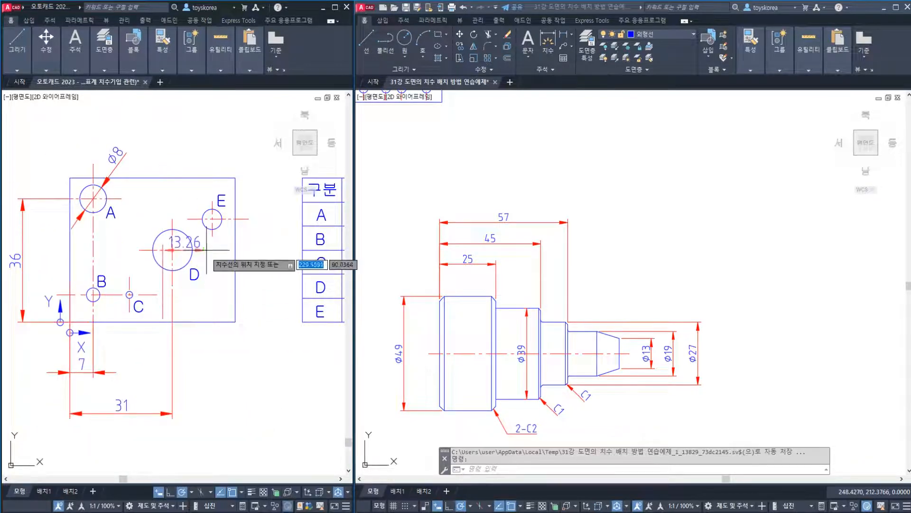
{"action": "left_click", "coordinate": [259, 314]}
- Compare hole D's dimensions with its hole table row and add a diameter dimension to hole D
{"action": "middle_click_drag", "start_coordinate": [259, 314], "coordinate": [116, 322]}
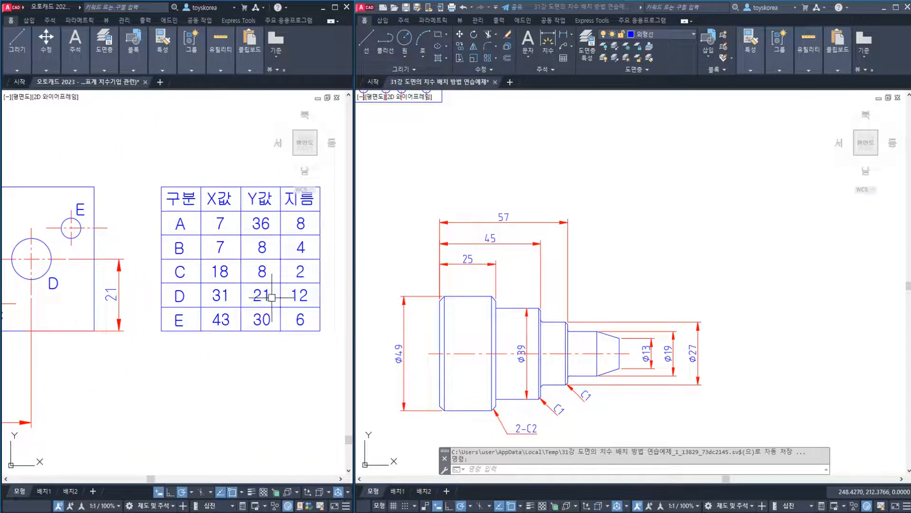
{"action": "type", "text": "ddi"}
{"action": "key", "text": "Return"}
{"action": "left_click", "coordinate": [48, 243]}
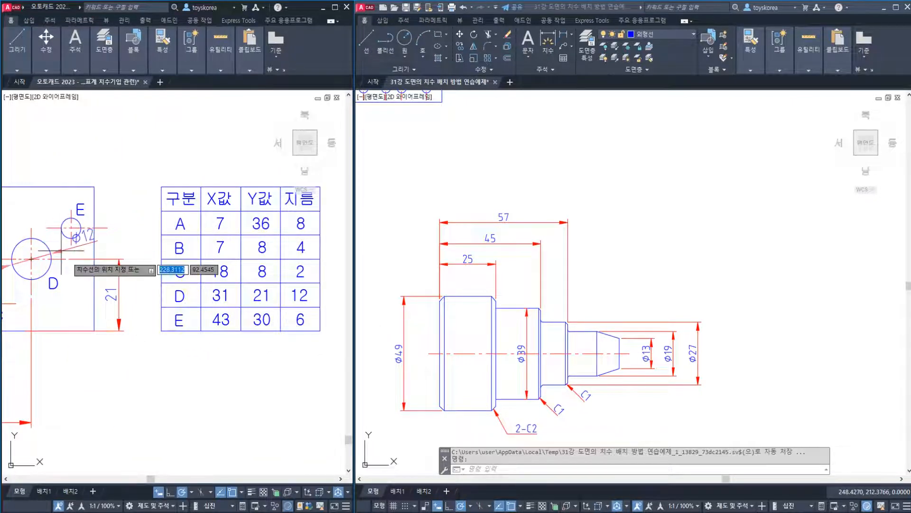
{"action": "left_click", "coordinate": [111, 294]}
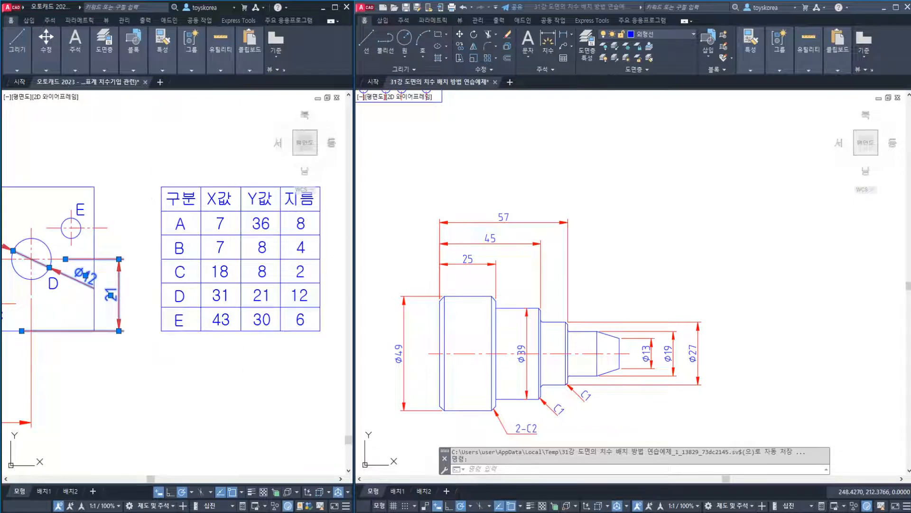
{"action": "key", "text": "Escape"}
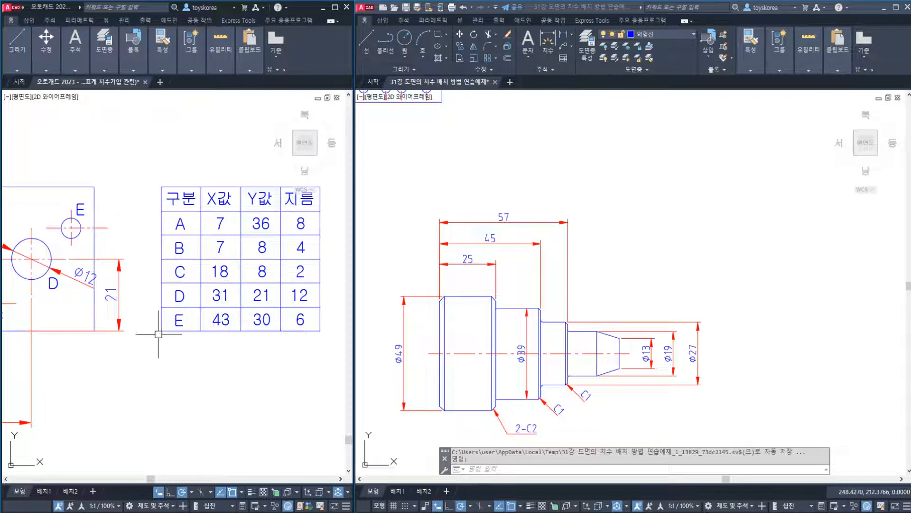
- Delete all linear and diameter dimensions of holes A and D, leaving only the plate and its hole table
{"action": "middle_click_drag", "start_coordinate": [159, 334], "coordinate": [196, 325]}
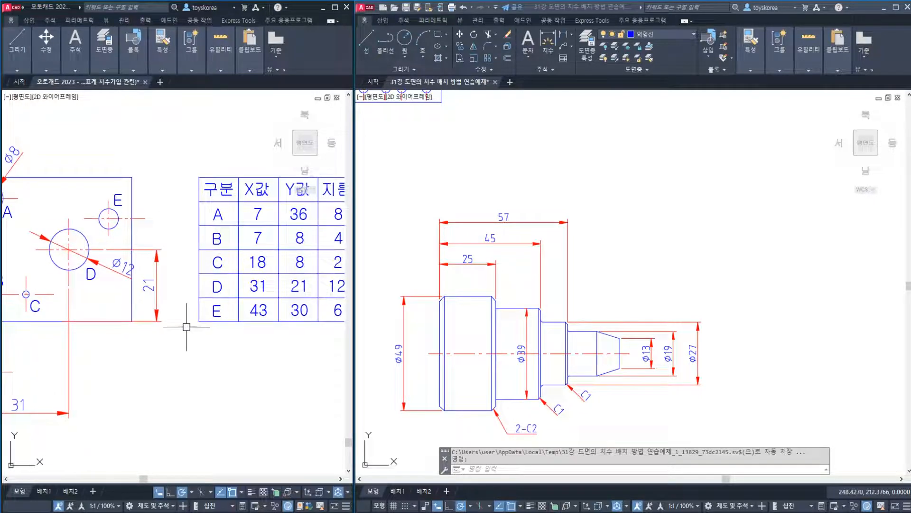
{"action": "left_click", "coordinate": [124, 268]}
{"action": "key", "text": "Delete"}
{"action": "scroll", "coordinate": [64, 323], "scroll_direction": "down", "scroll_amount": 1}
{"action": "middle_click_drag", "start_coordinate": [64, 323], "coordinate": [159, 296]}
{"action": "left_click", "coordinate": [206, 388]}
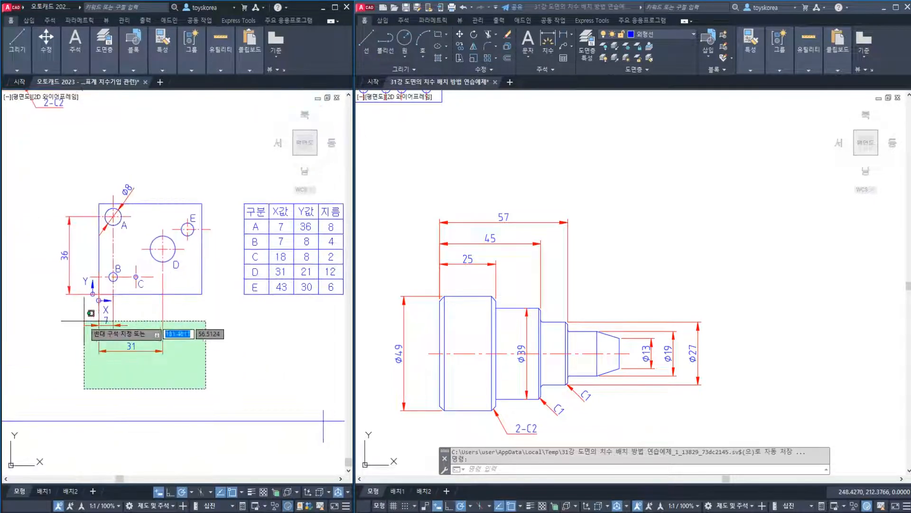
{"action": "left_click", "coordinate": [84, 321]}
{"action": "key", "text": "Delete"}
{"action": "left_click", "coordinate": [125, 191]}
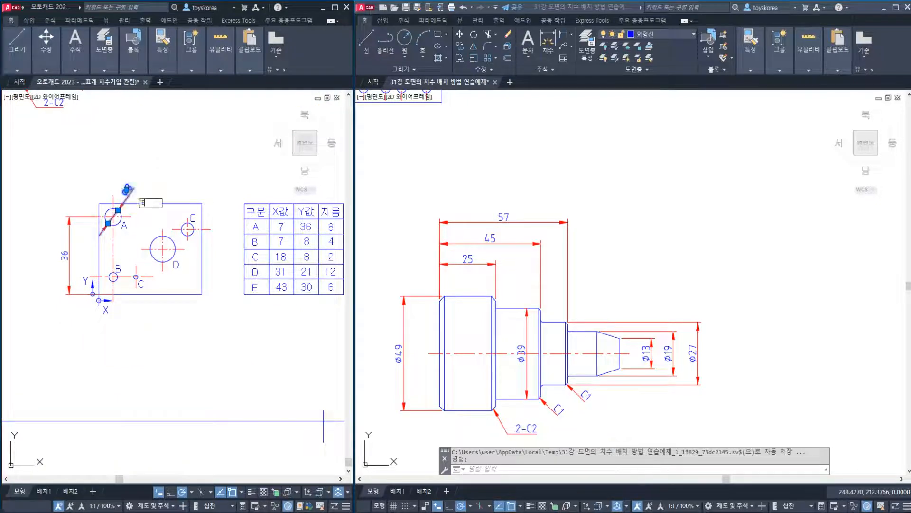
{"action": "key", "text": "Delete"}
{"action": "left_click", "coordinate": [66, 214]}
{"action": "key", "text": "Delete"}
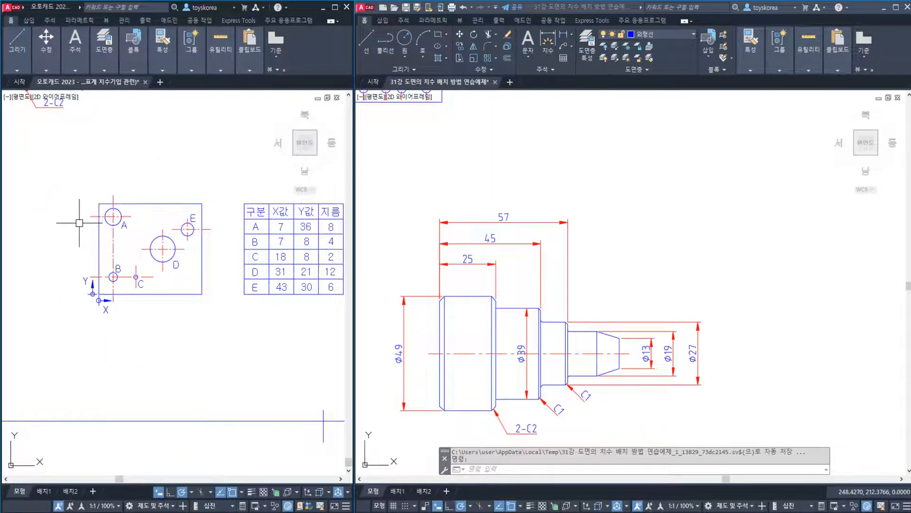
- In the practice drawing, erase the 25, 45 and 57 baseline dimensions above the stepped shaft
{"action": "scroll", "coordinate": [62, 252], "scroll_direction": "up", "scroll_amount": 2}
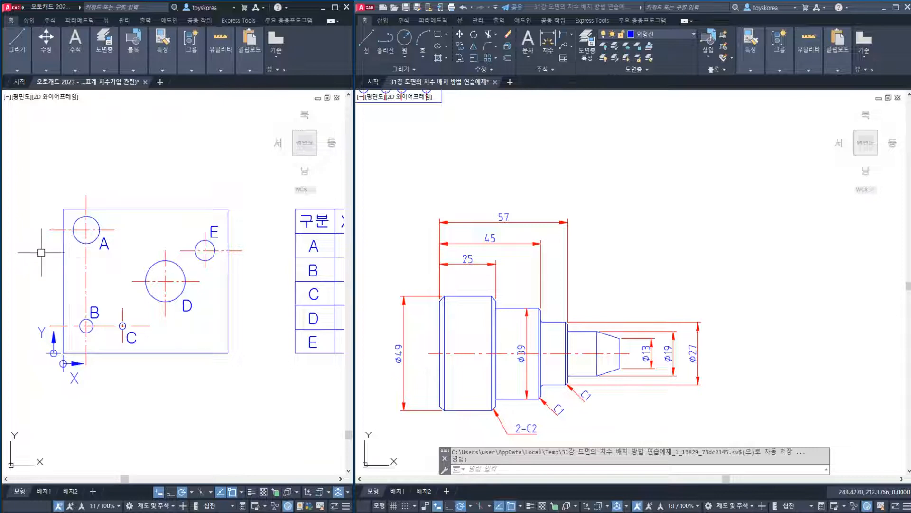
{"action": "mouse_move", "coordinate": [173, 323]}
{"action": "middle_mouse_down"}
{"action": "mouse_move", "coordinate": [50, 328]}
{"action": "mouse_move", "coordinate": [131, 344]}
{"action": "middle_mouse_up"}
{"action": "middle_click_drag", "start_coordinate": [286, 316], "coordinate": [262, 326]}
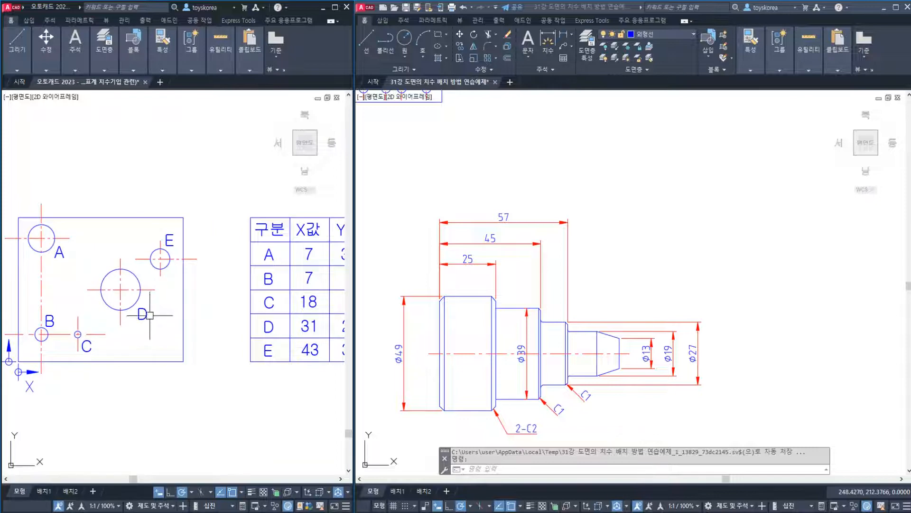
{"action": "scroll", "coordinate": [150, 315], "scroll_direction": "down", "scroll_amount": 6}
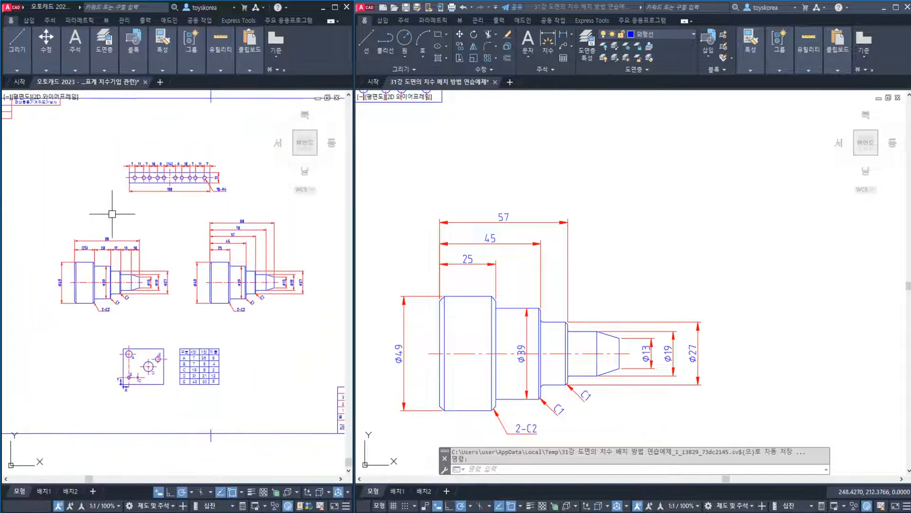
{"action": "scroll", "coordinate": [479, 294], "scroll_direction": "down", "scroll_amount": 2}
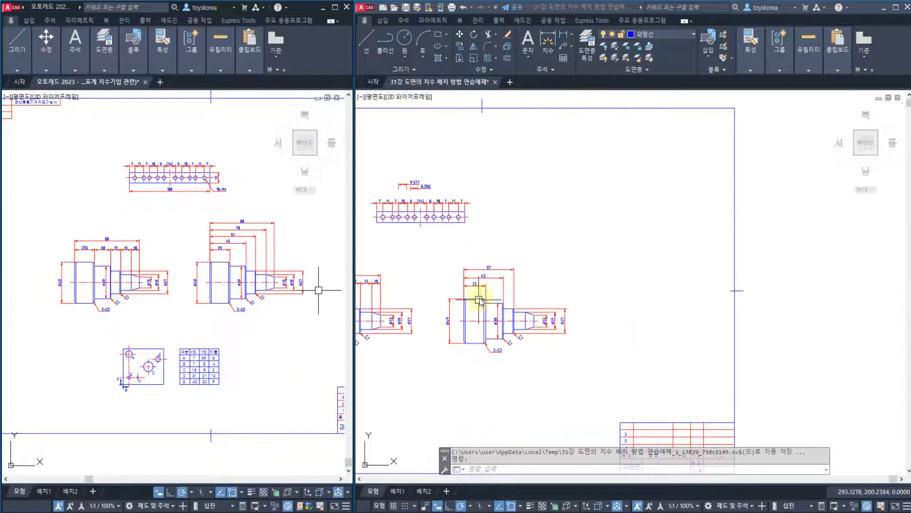
{"action": "left_click", "coordinate": [549, 296]}
{"action": "left_click", "coordinate": [478, 256]}
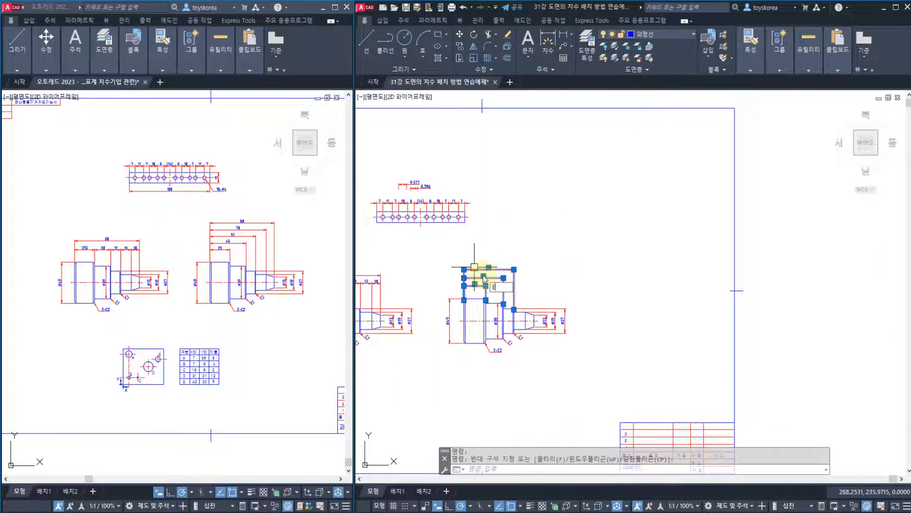
{"action": "key", "text": "Delete"}
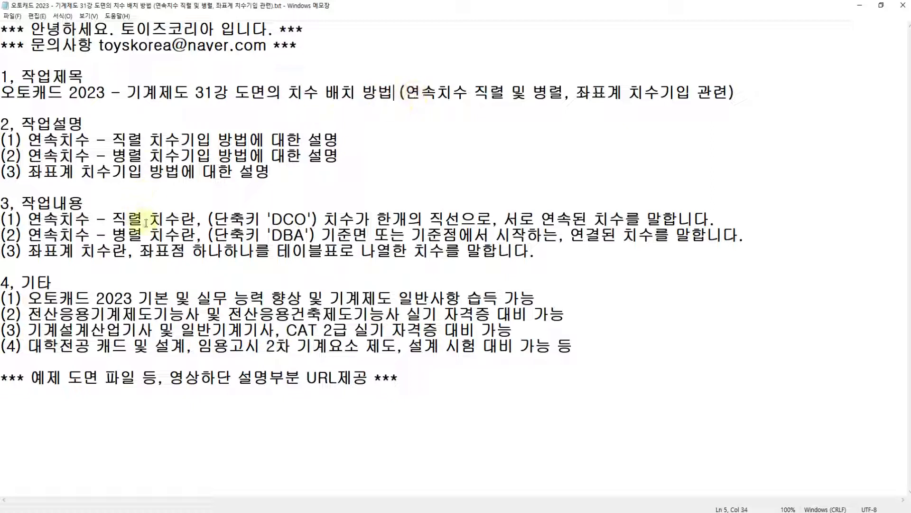
- Switch to the Notepad lesson notes and review the definitions of serial (DCO), parallel (DBA) and coordinate dimensioning
{"action": "left_click_drag", "start_coordinate": [180, 235], "coordinate": [128, 217]}
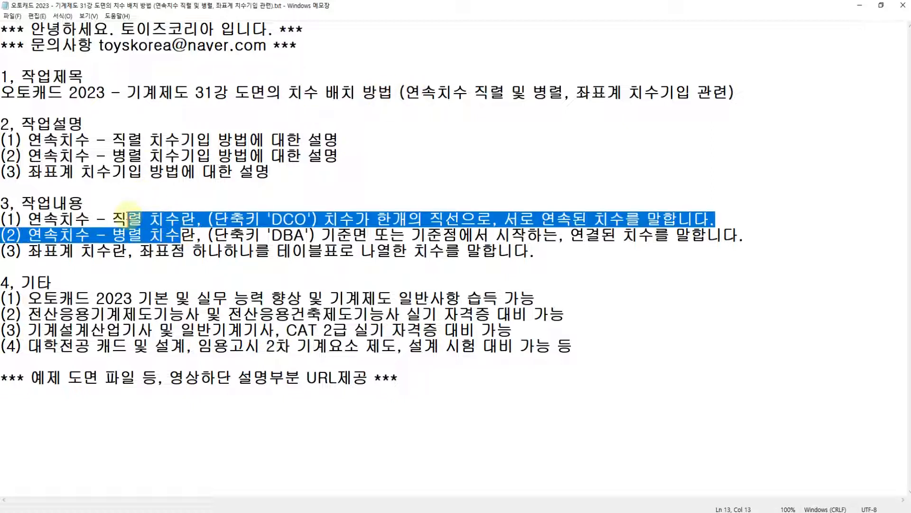
{"action": "left_click", "coordinate": [299, 235]}
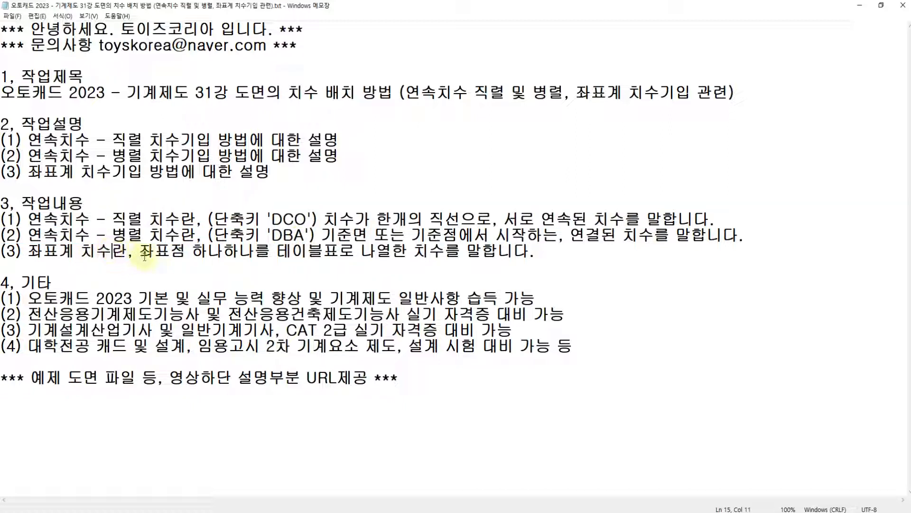
{"action": "left_click_drag", "start_coordinate": [277, 252], "coordinate": [490, 251]}
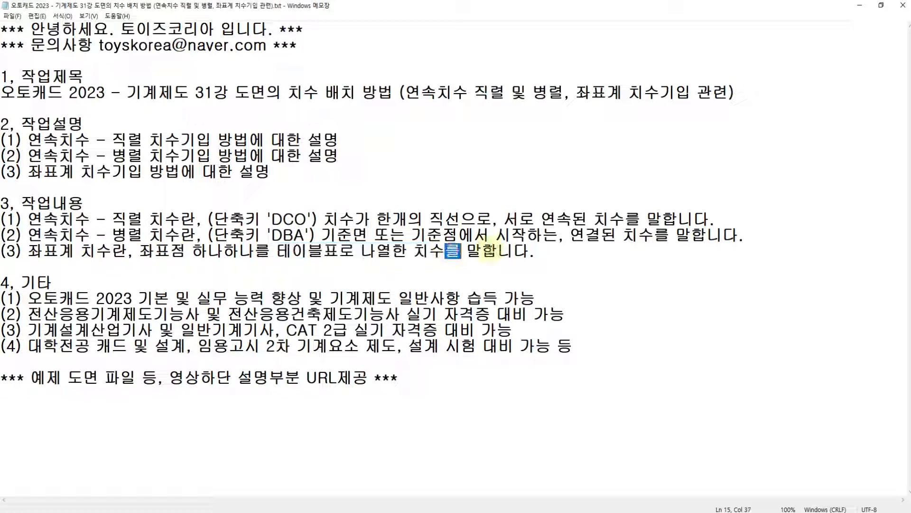
{"action": "left_click", "coordinate": [558, 255]}
{"action": "left_click_drag", "start_coordinate": [193, 123], "coordinate": [164, 111]}
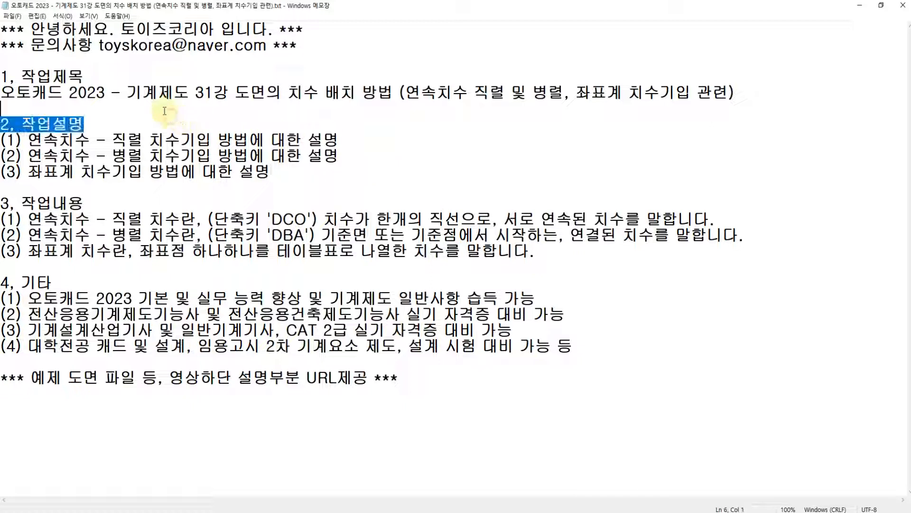
{"action": "left_click", "coordinate": [145, 74]}
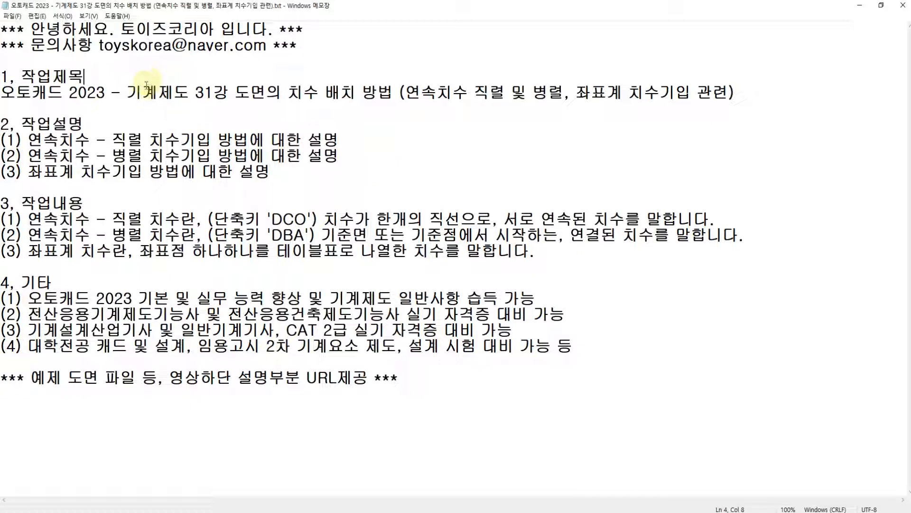